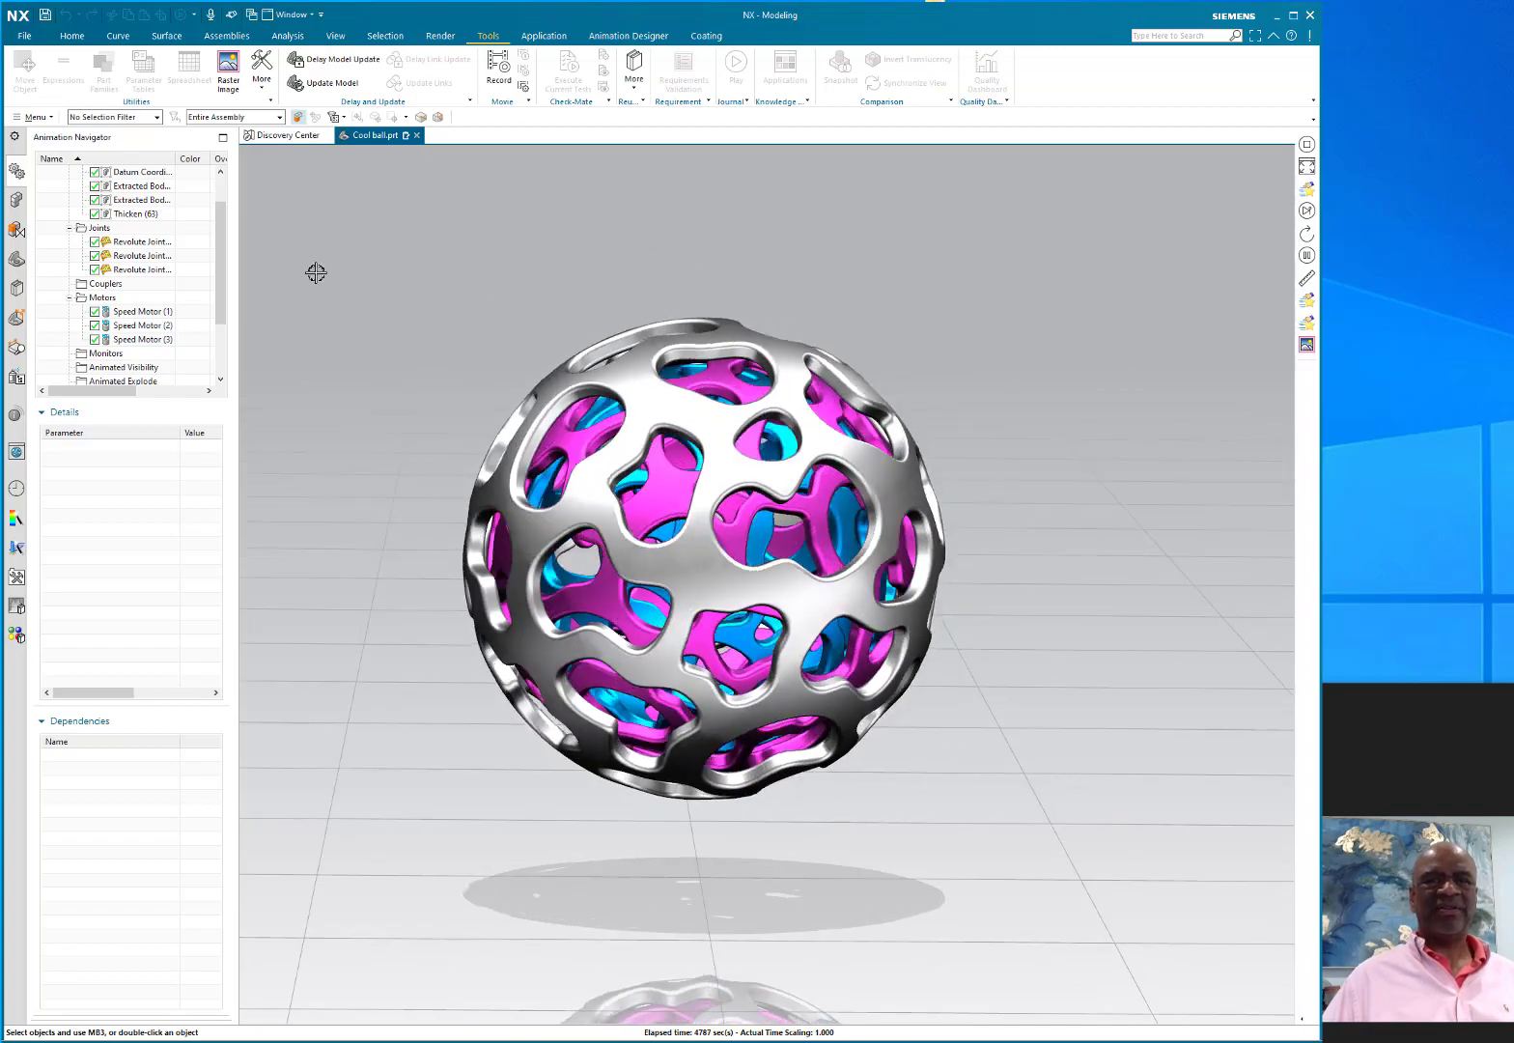
# Step: Show the Cool ball.prt model history in the Part Navigator while the animation keeps playing
pyautogui.scroll(1, 222, 271)
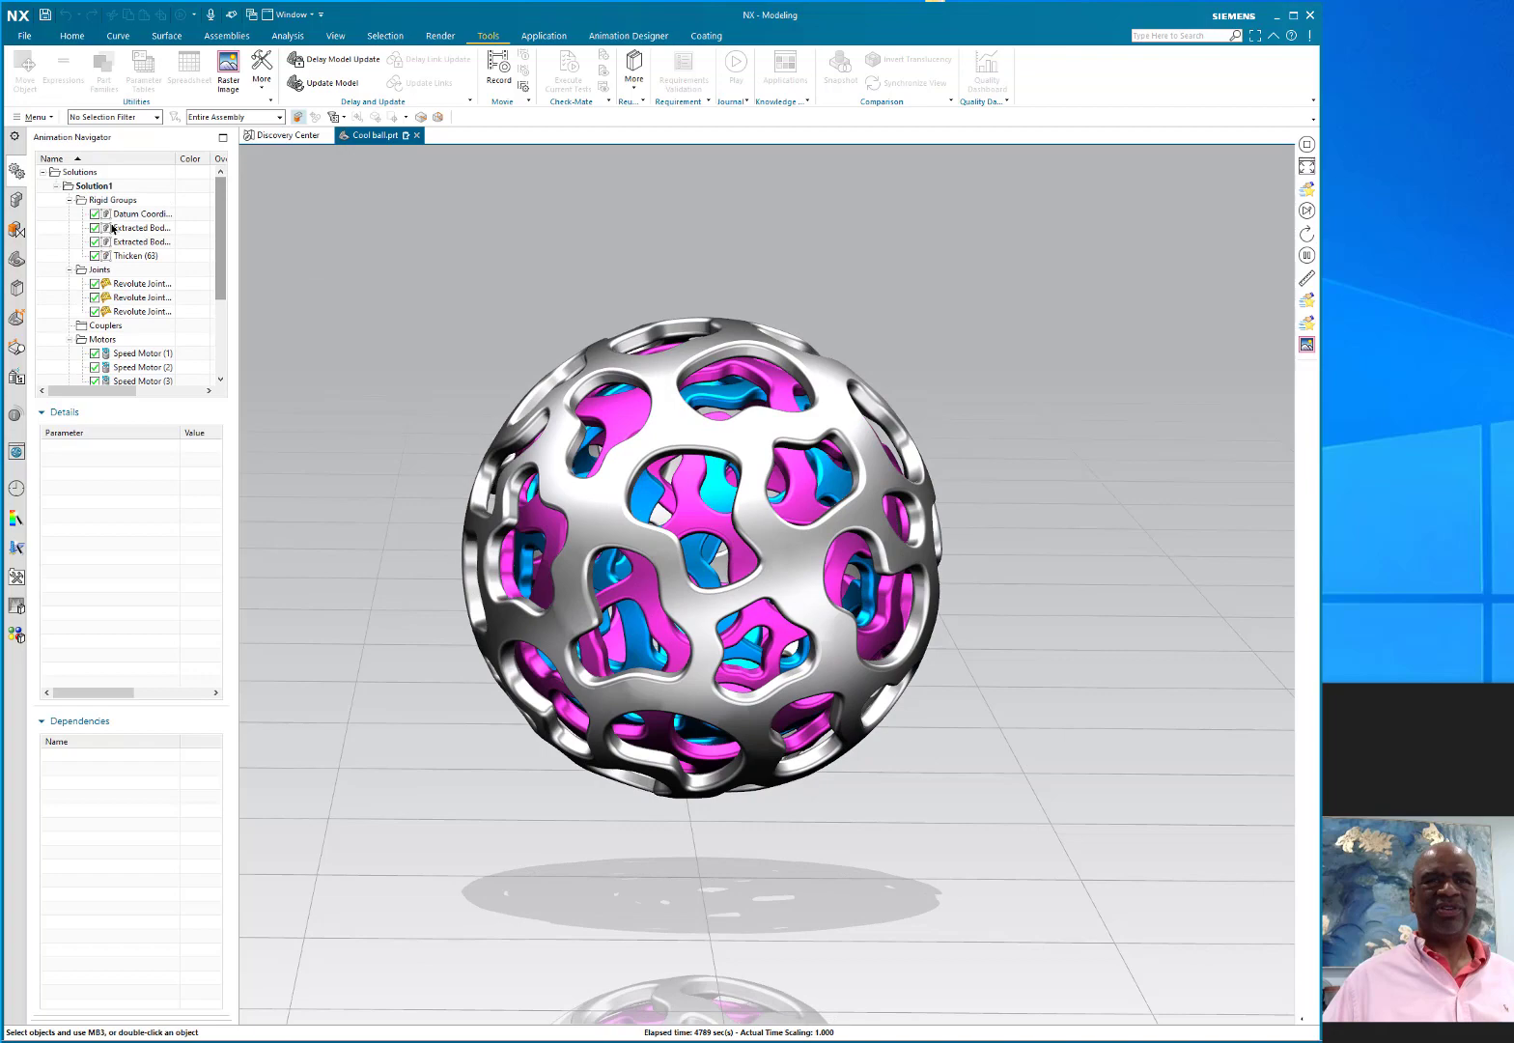
pyautogui.click(15, 258)
pyautogui.scroll(1, 190, 304)
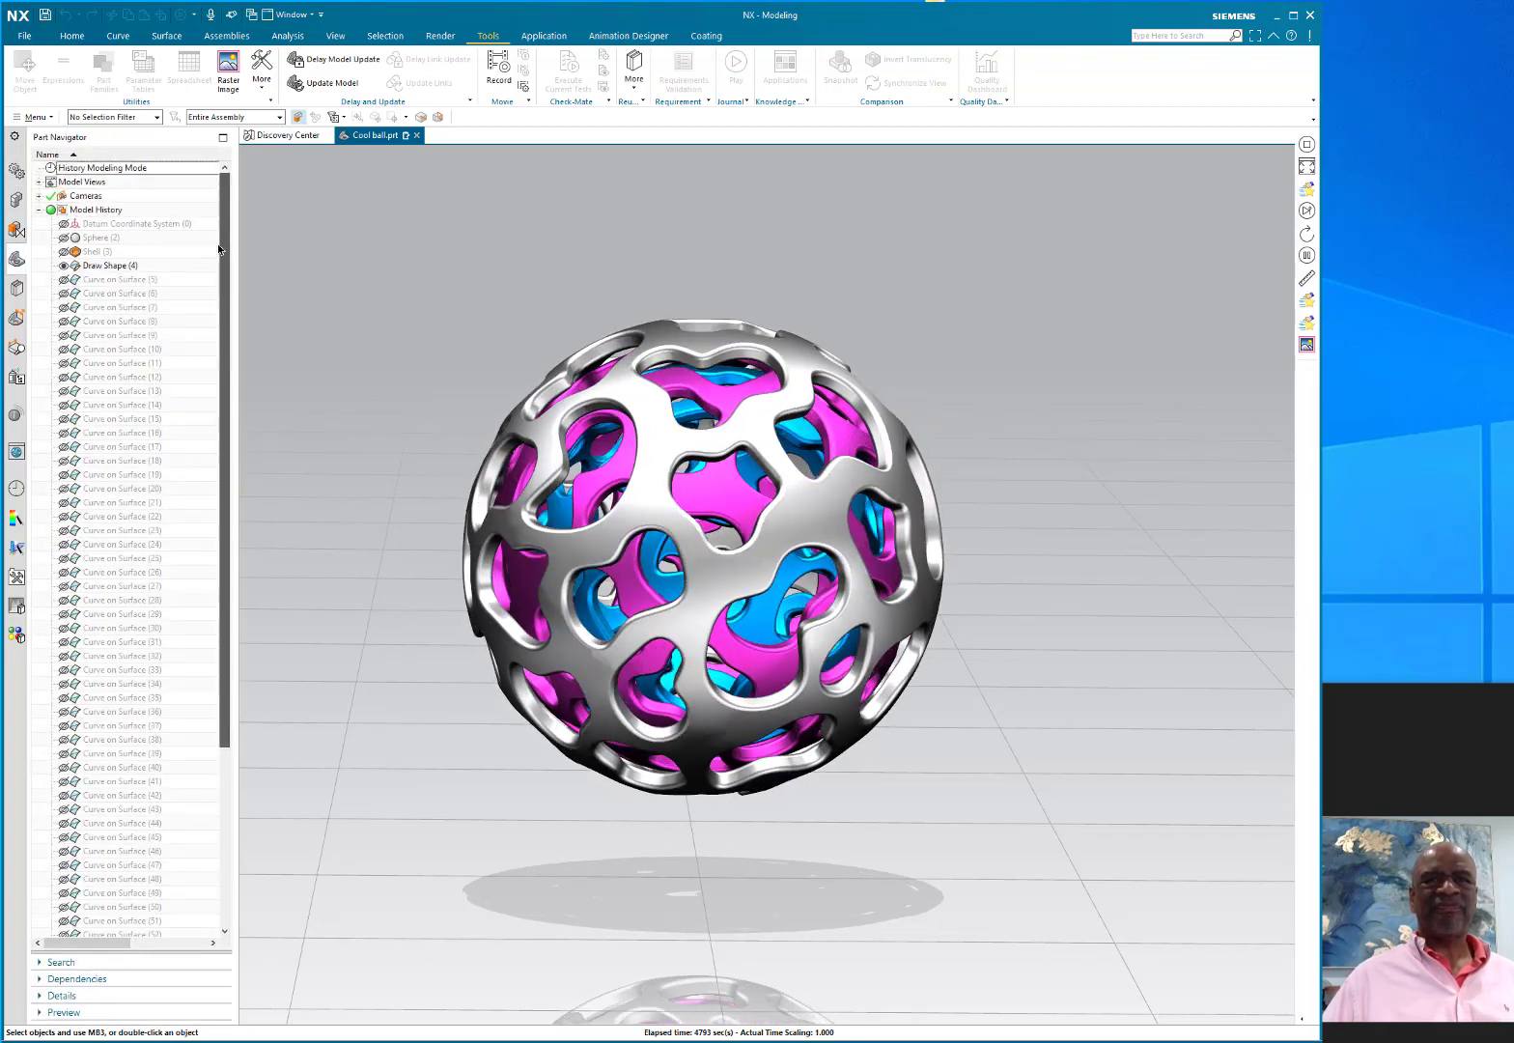
# Step: Stop the running animation and roll the model back to the Sphere feature
pyautogui.click(628, 35)
pyautogui.click(504, 65)
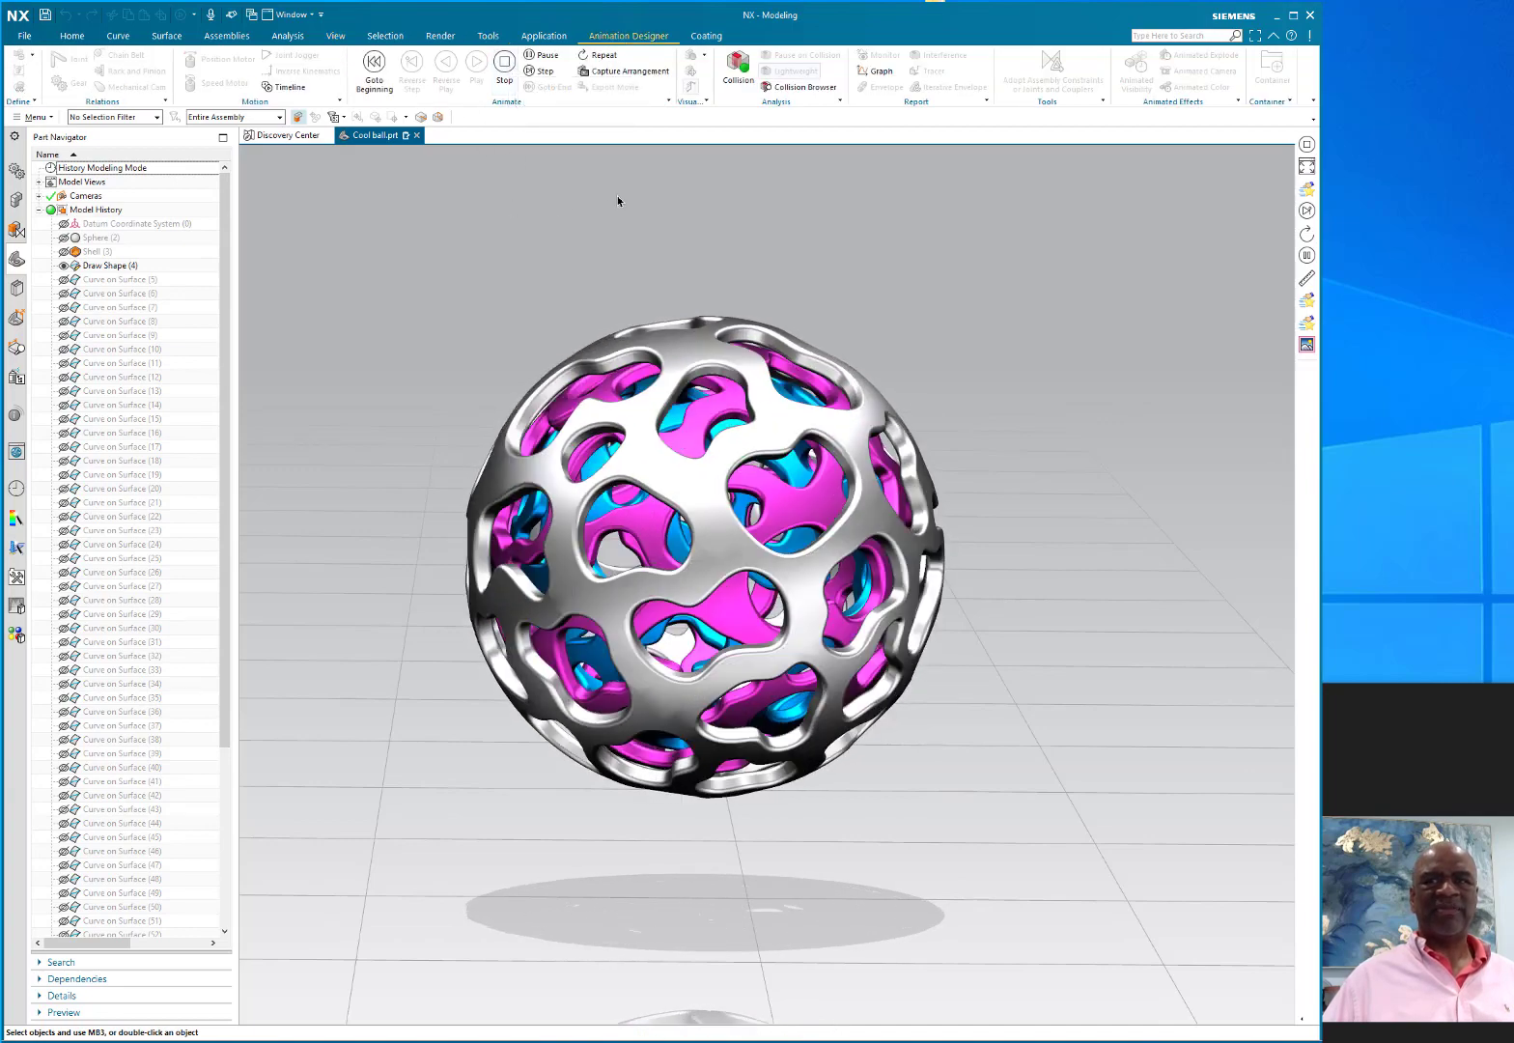
pyautogui.click(104, 238)
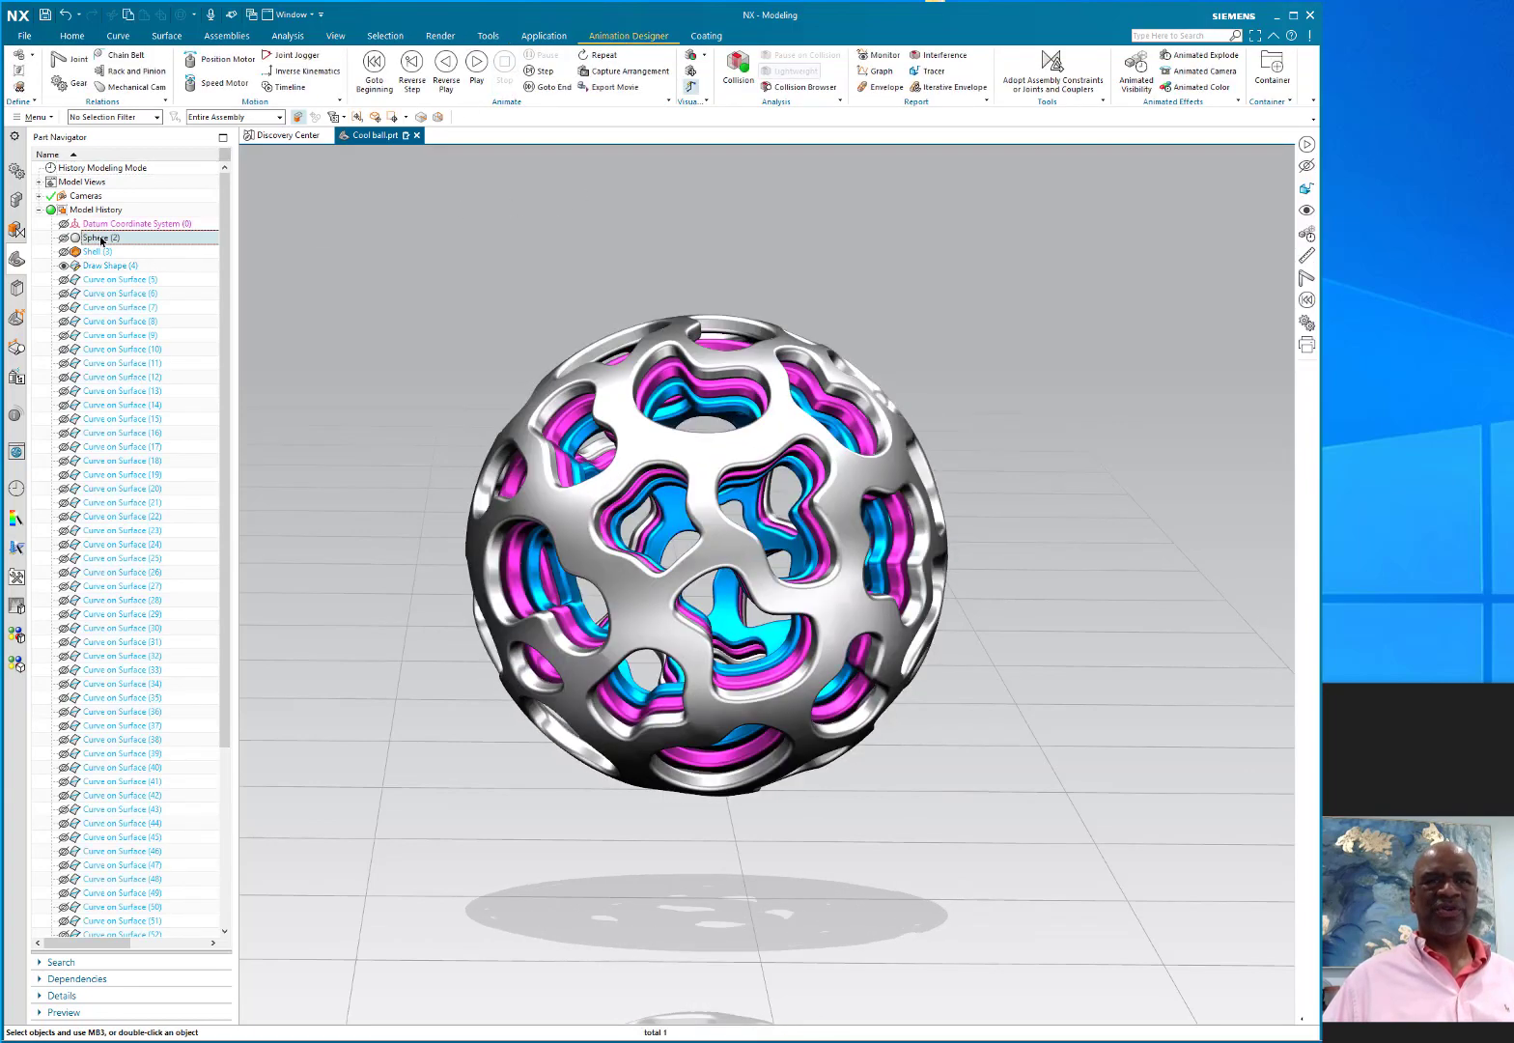
pyautogui.rightClick(103, 238)
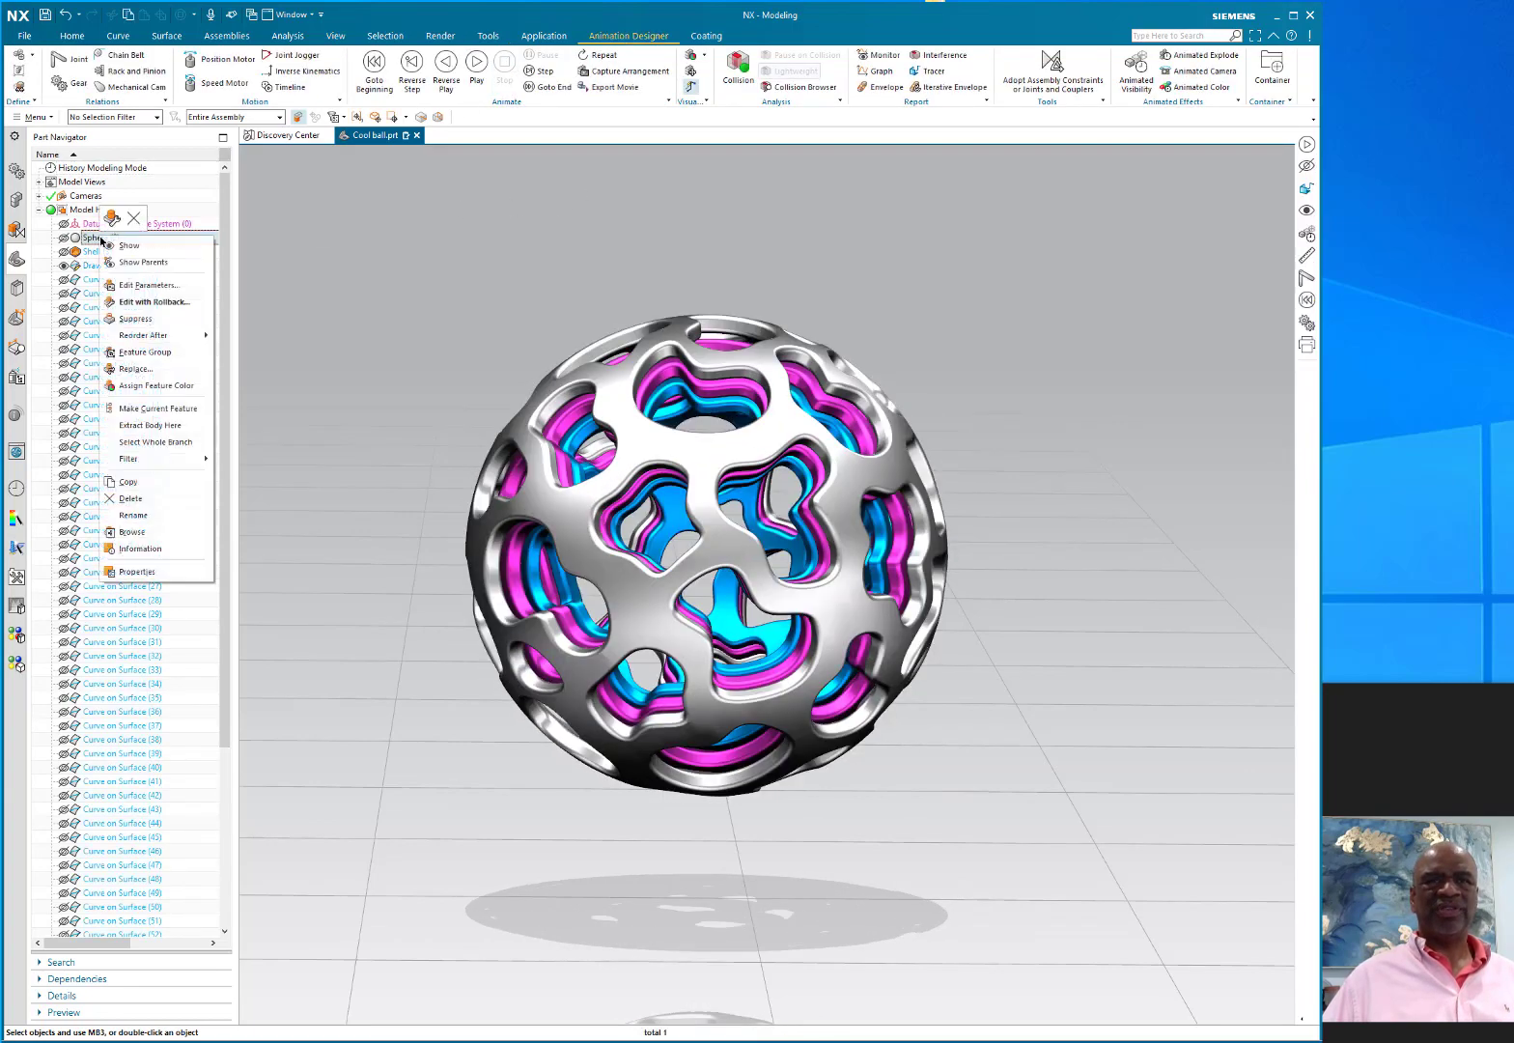
pyautogui.click(161, 409)
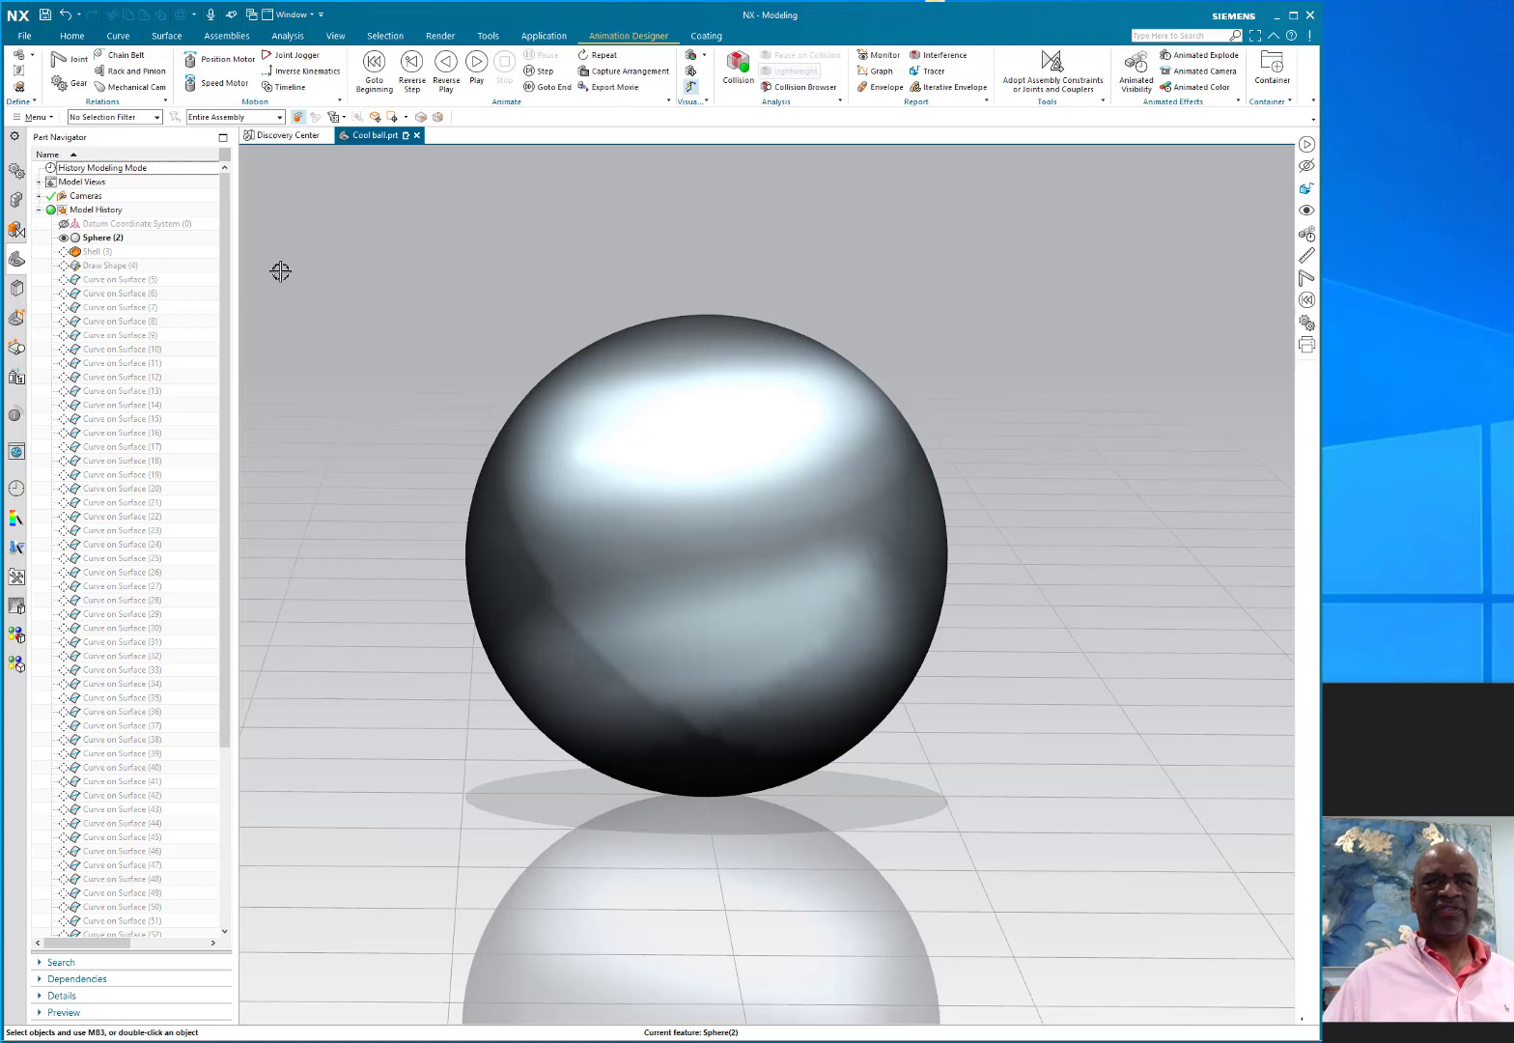
# Step: Make Shell (3) the current feature, leaving a plain shelled sphere
pyautogui.click(124, 238)
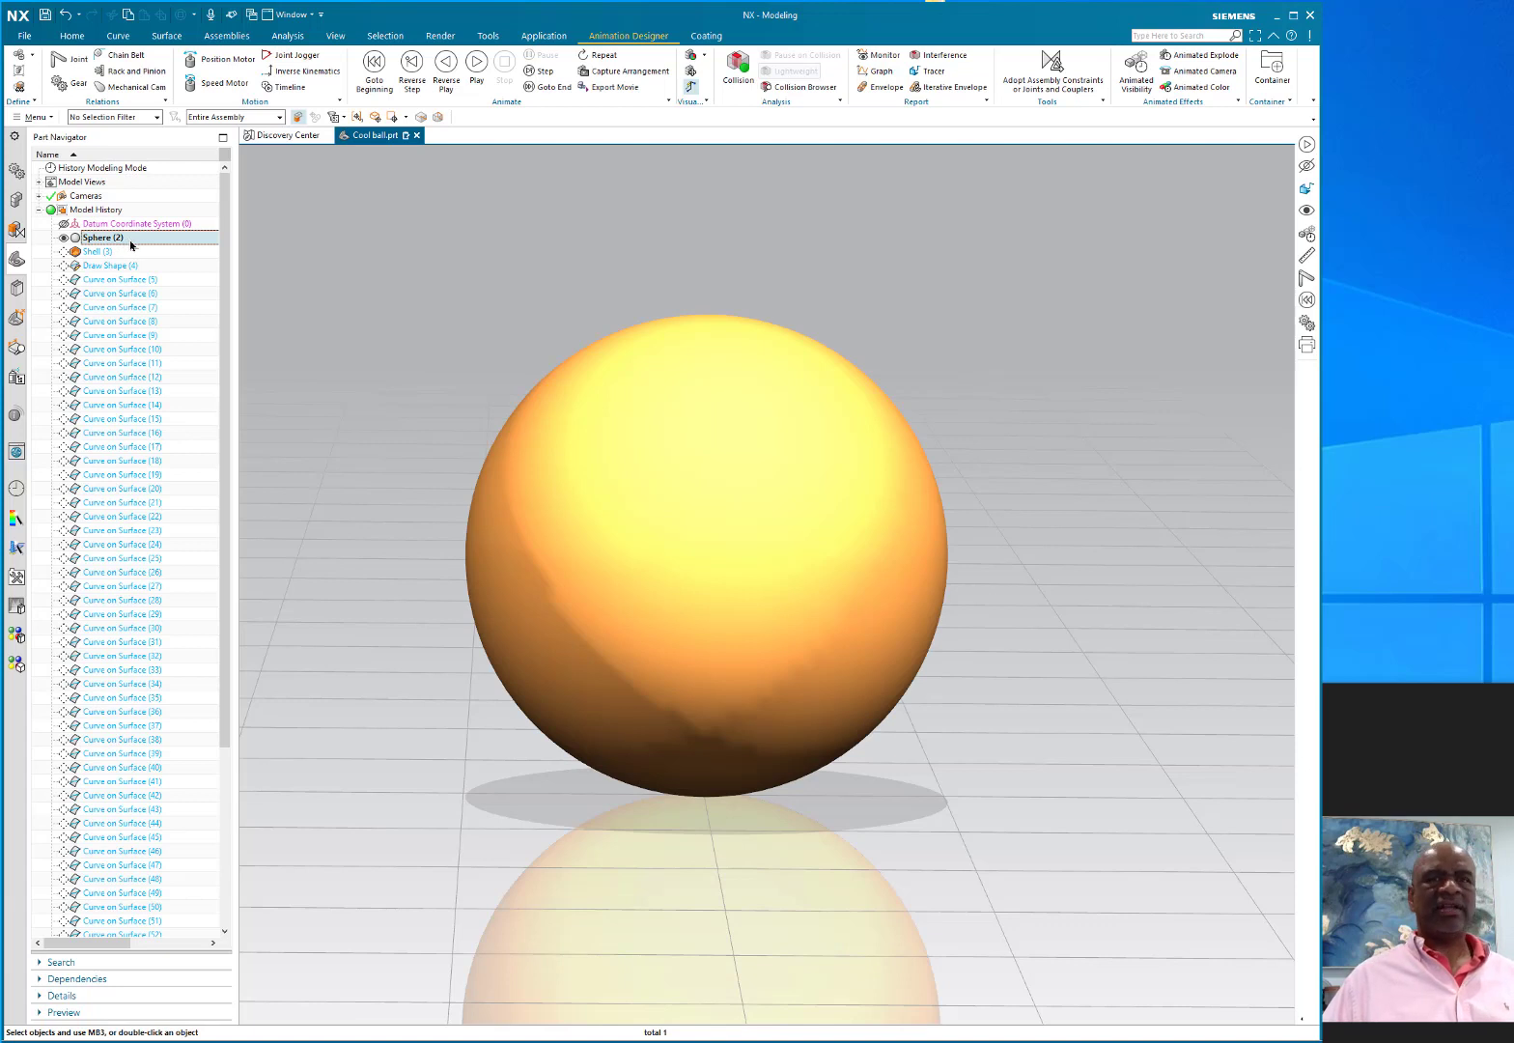
pyautogui.rightClick(121, 252)
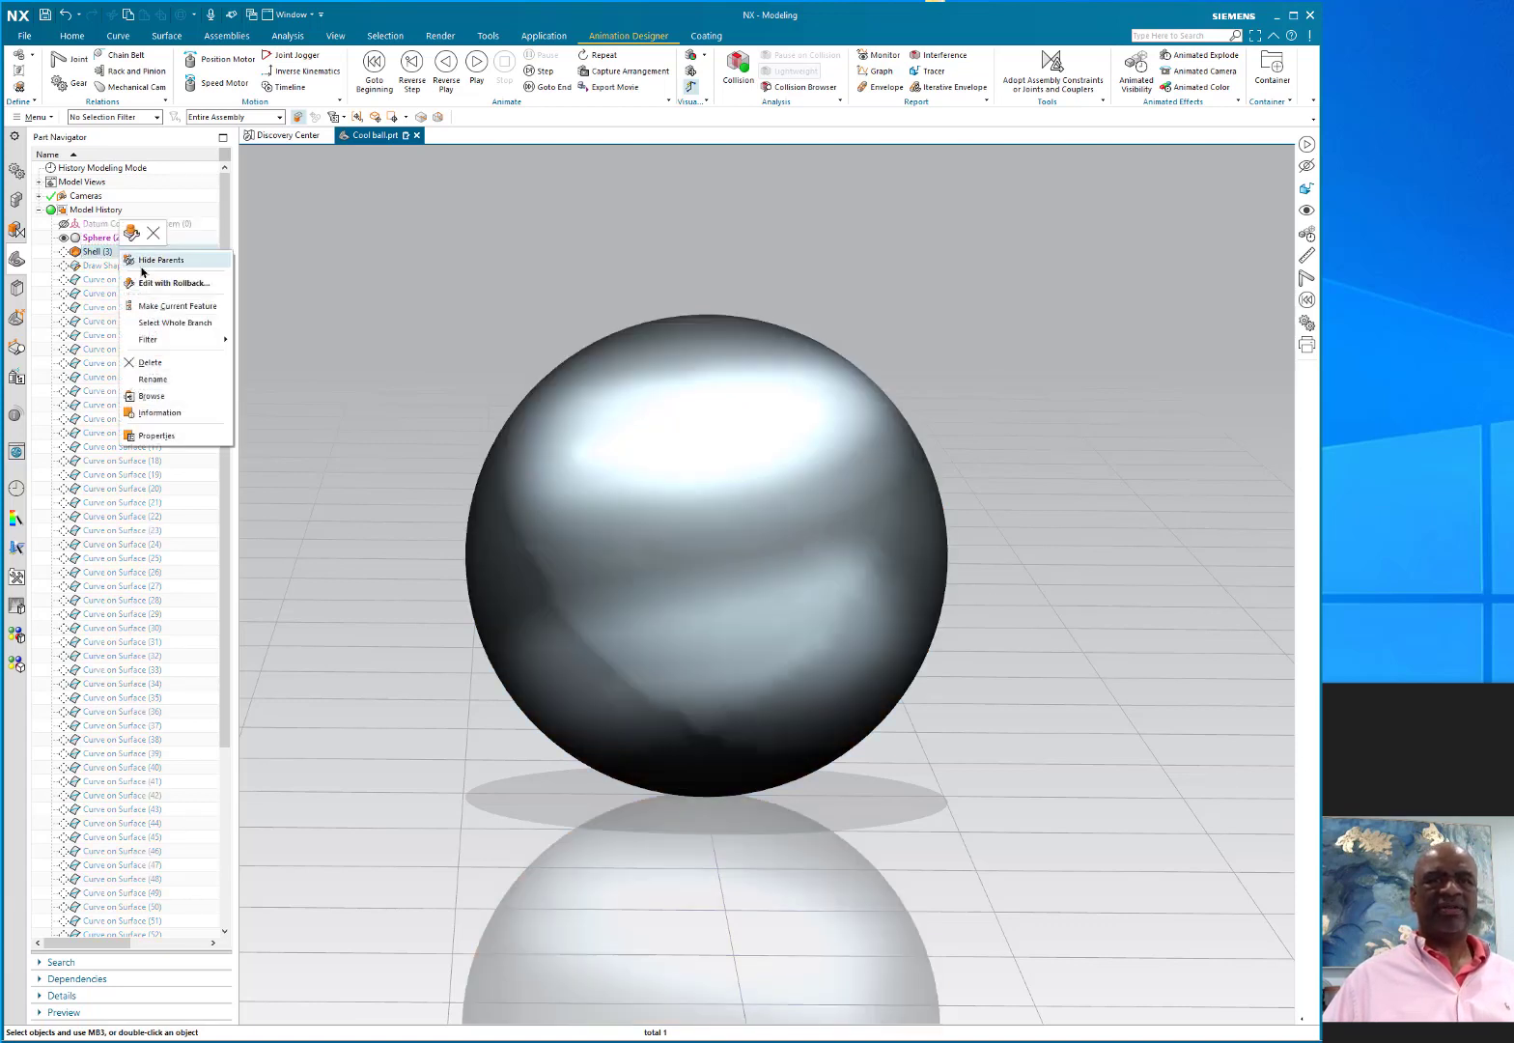
pyautogui.click(178, 306)
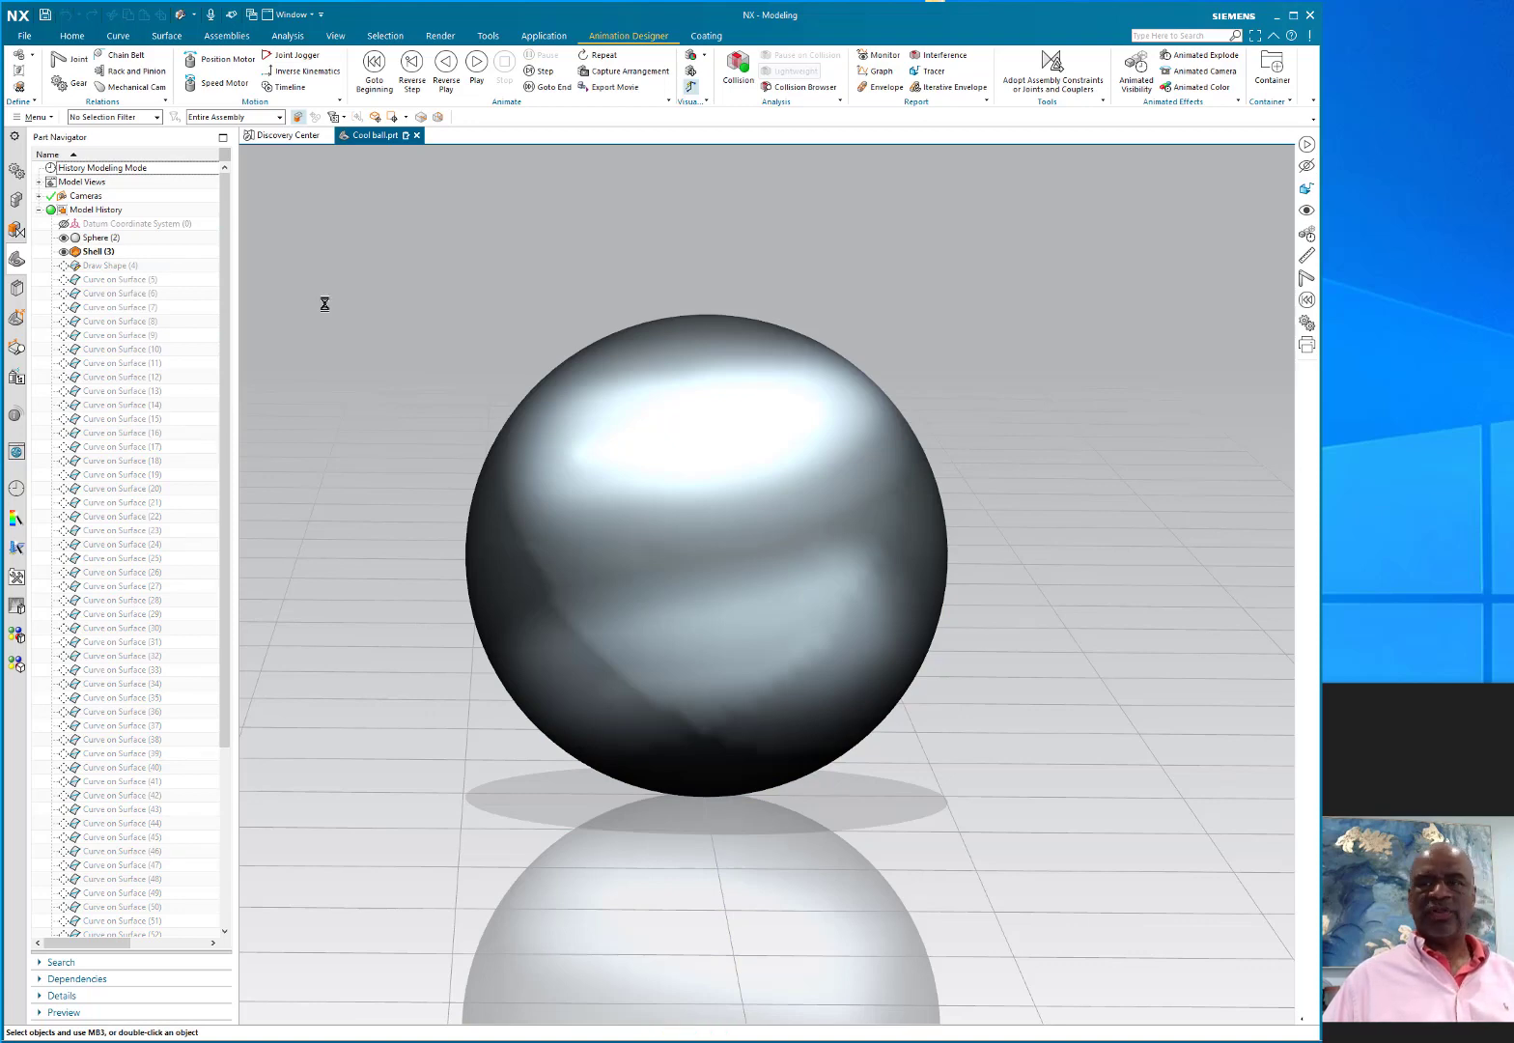
pyautogui.hotkey('ctrl', 'h')
pyautogui.moveTo(480, 385); pyautogui.dragTo(541, 391, button='middle')
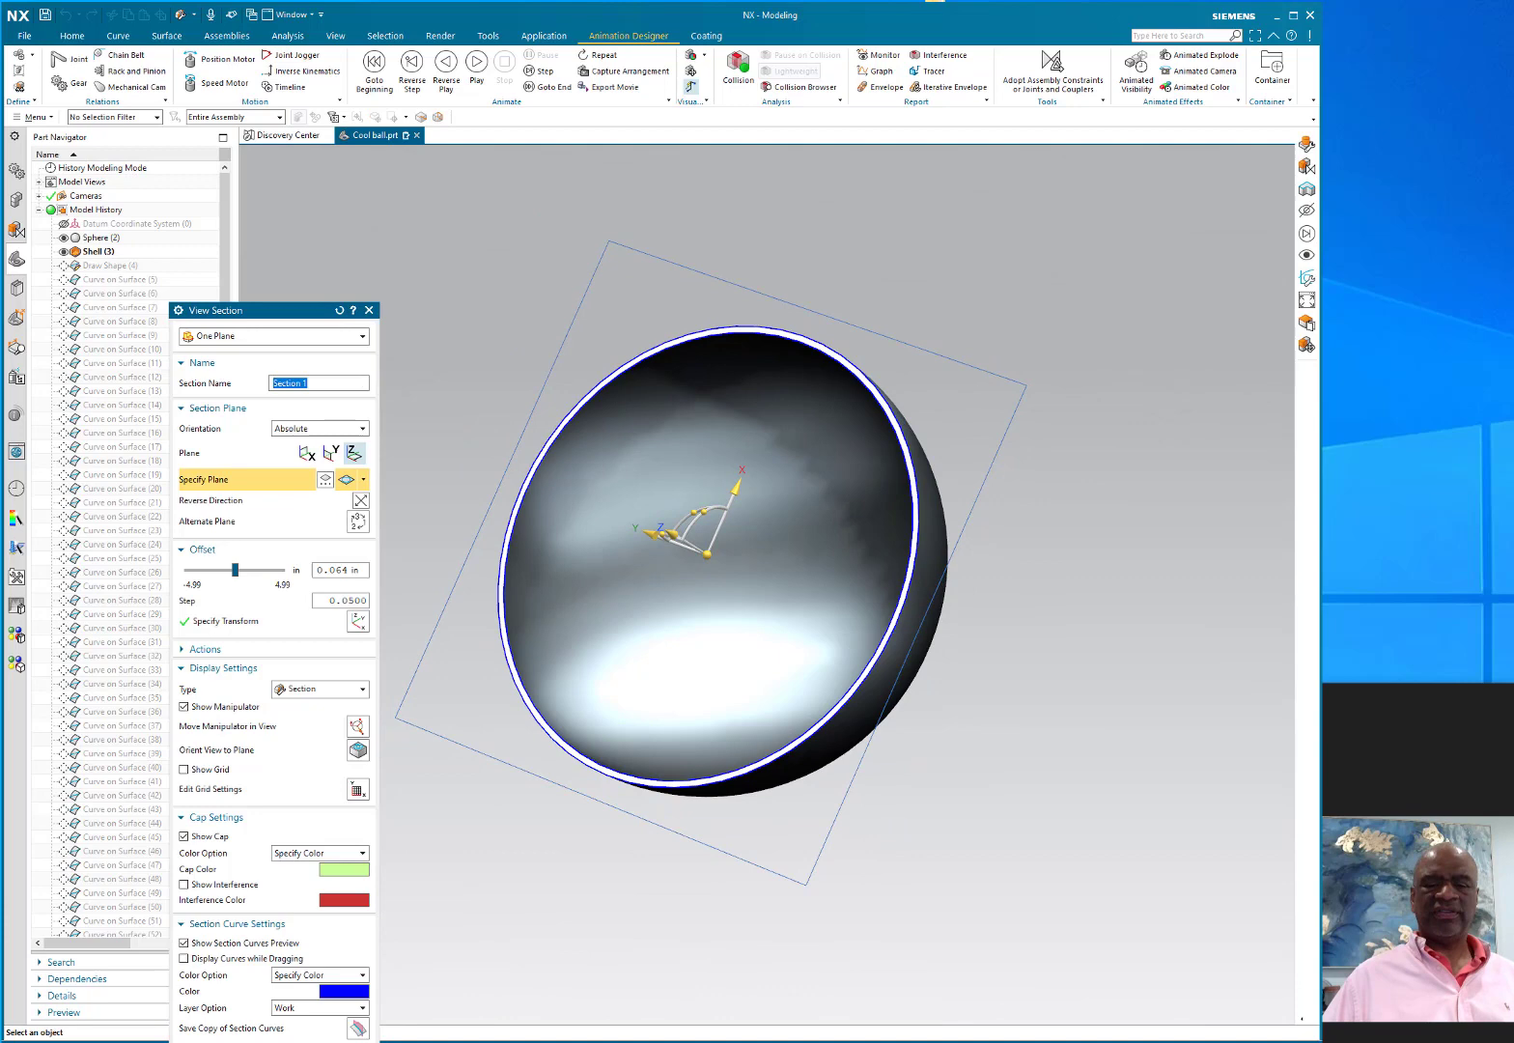
pyautogui.press('Escape')
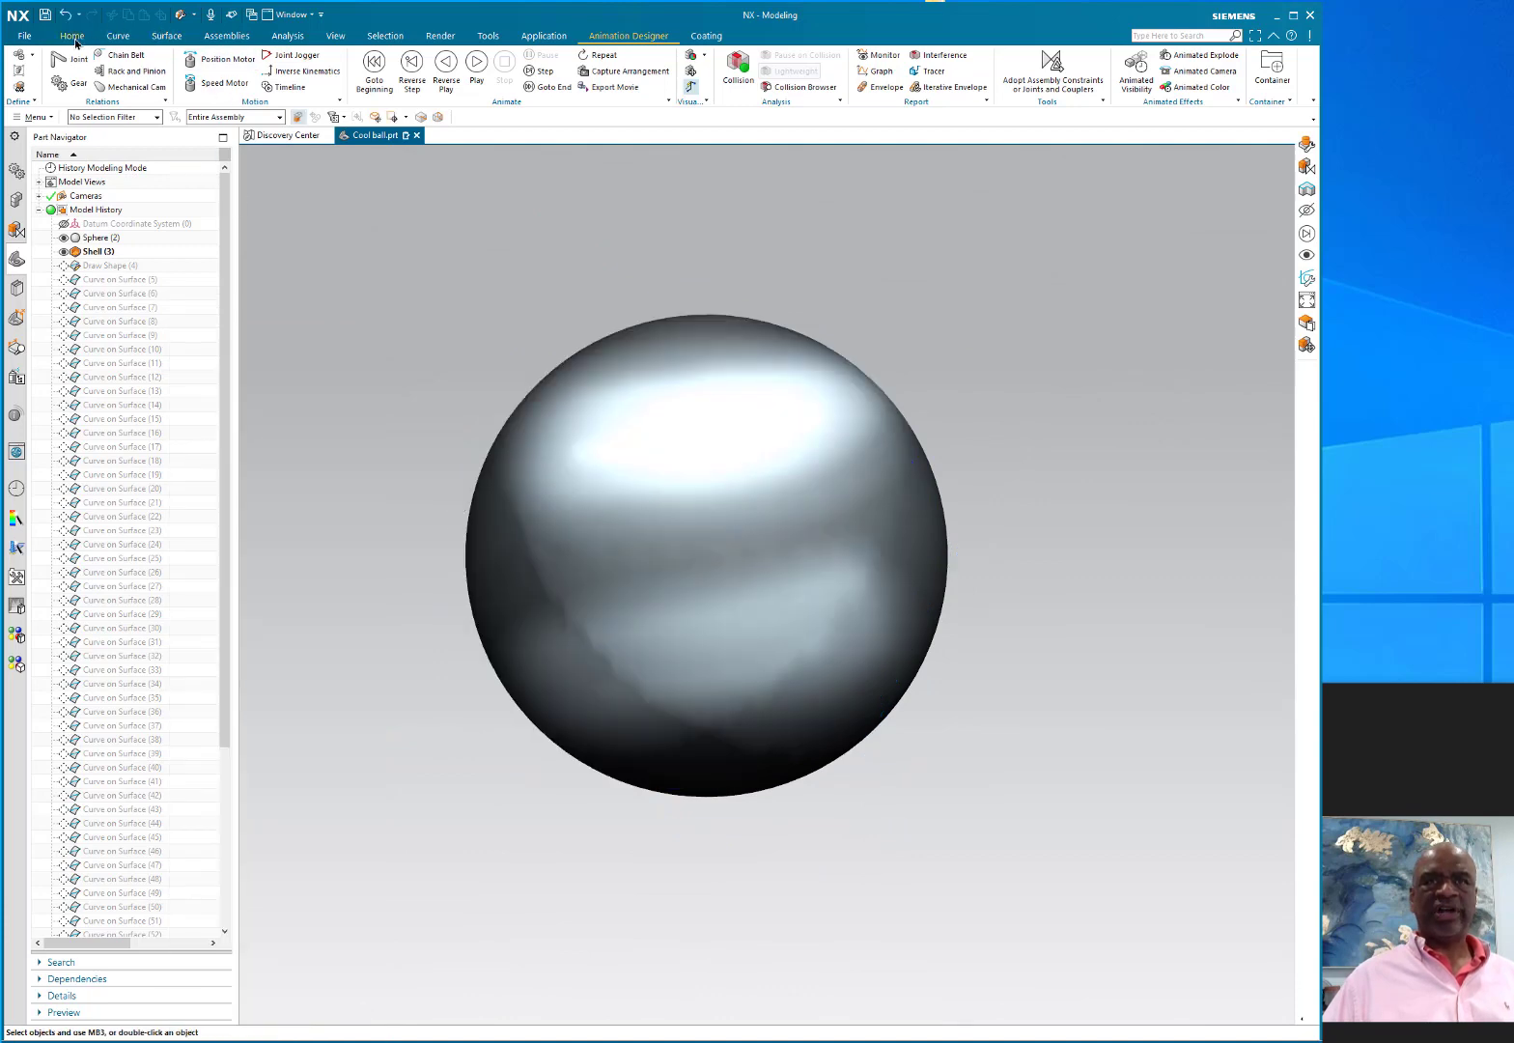
pyautogui.click(73, 37)
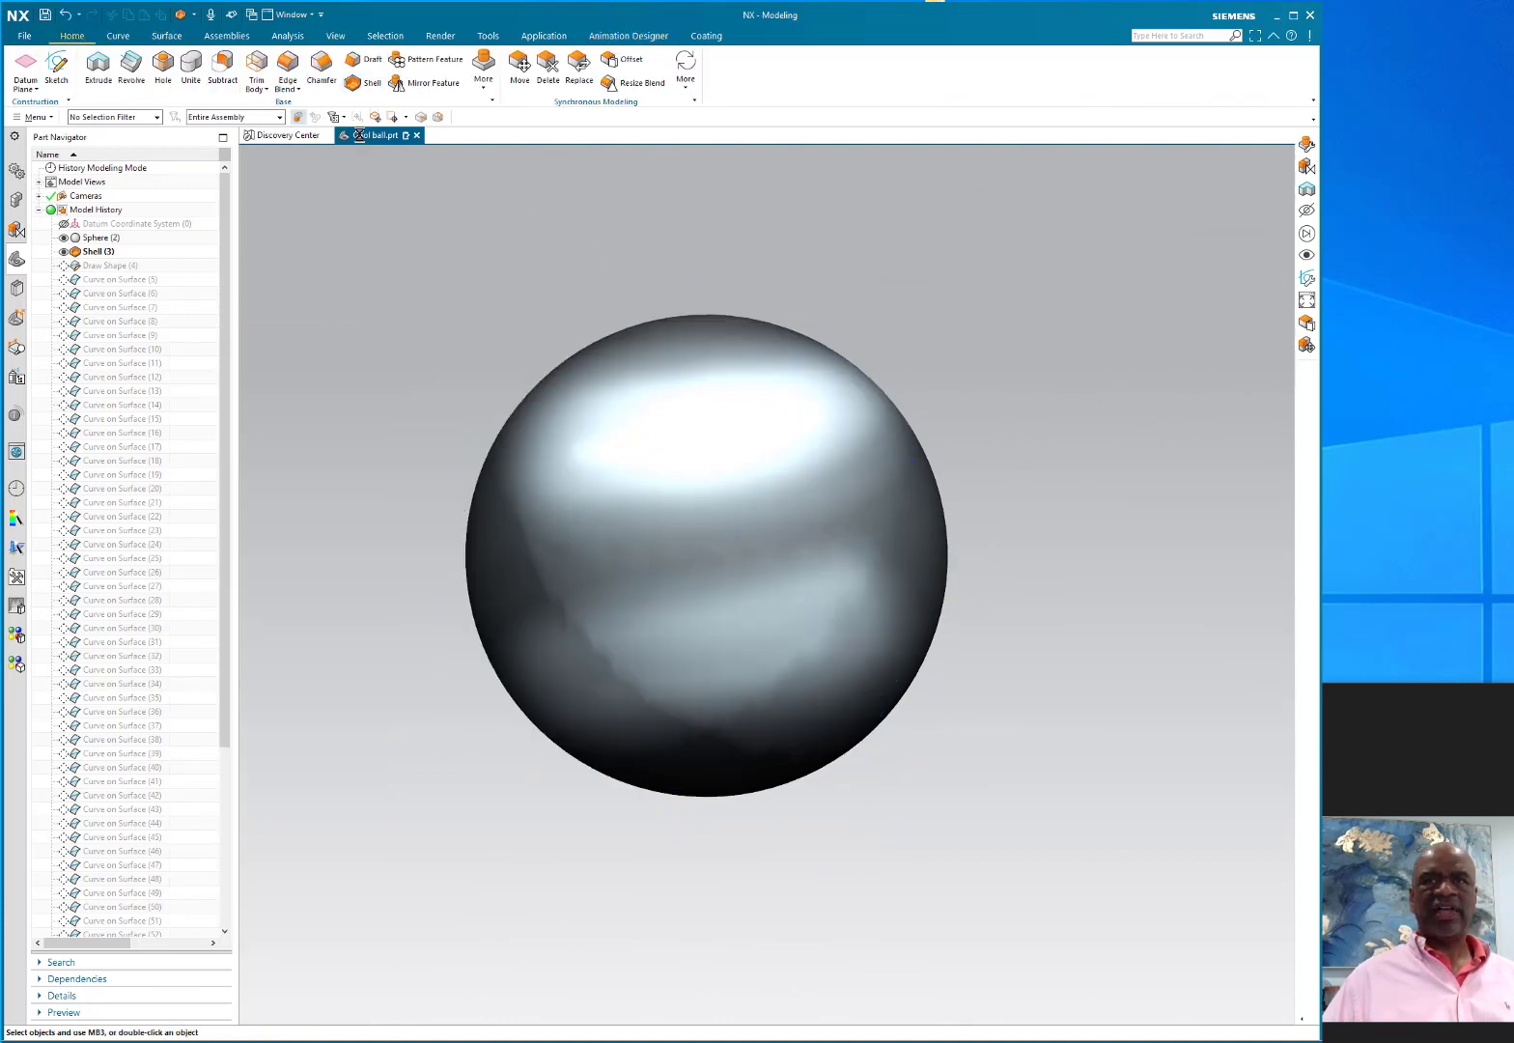
pyautogui.click(372, 82)
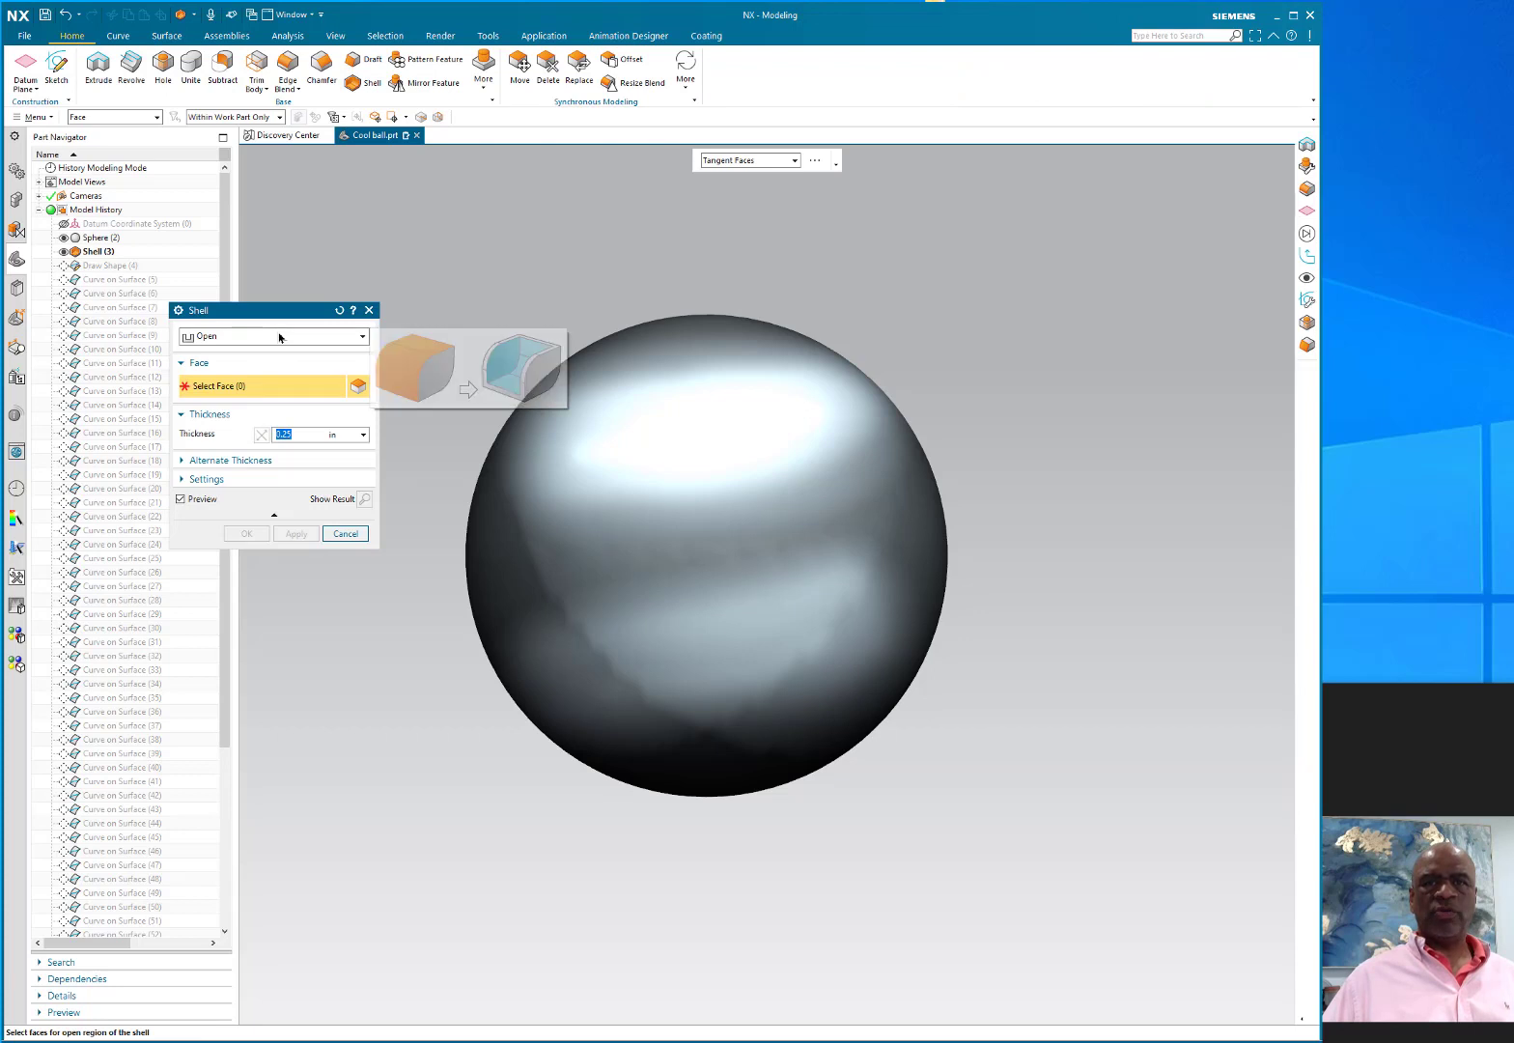
pyautogui.click(209, 337)
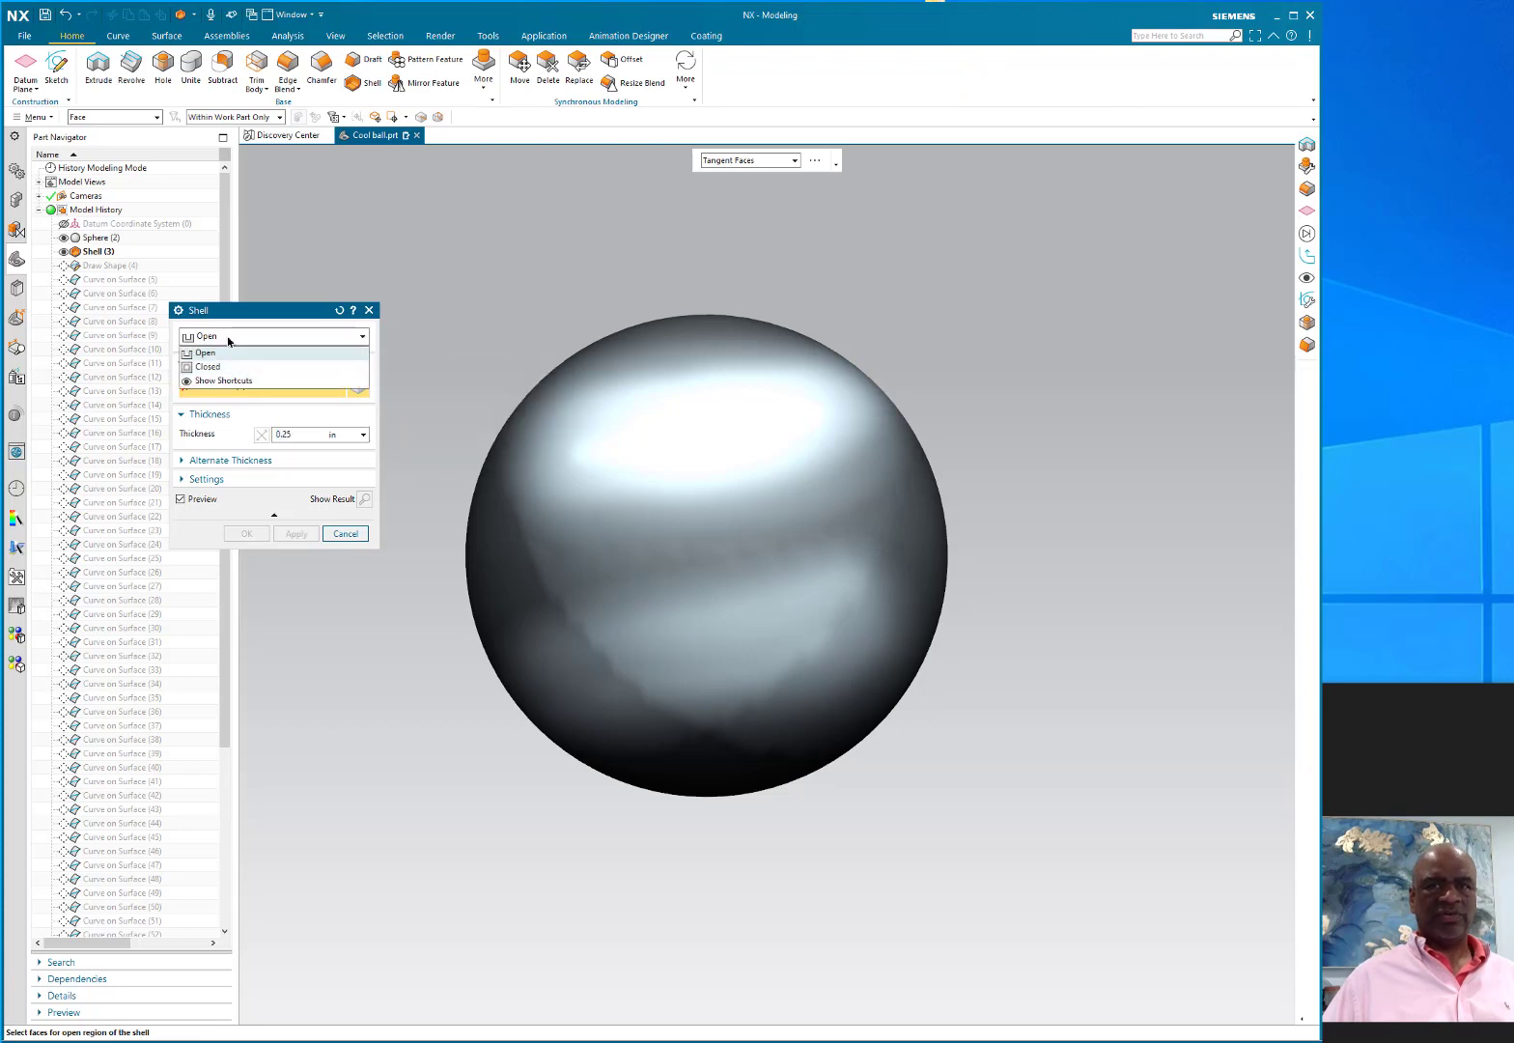
pyautogui.click(424, 442)
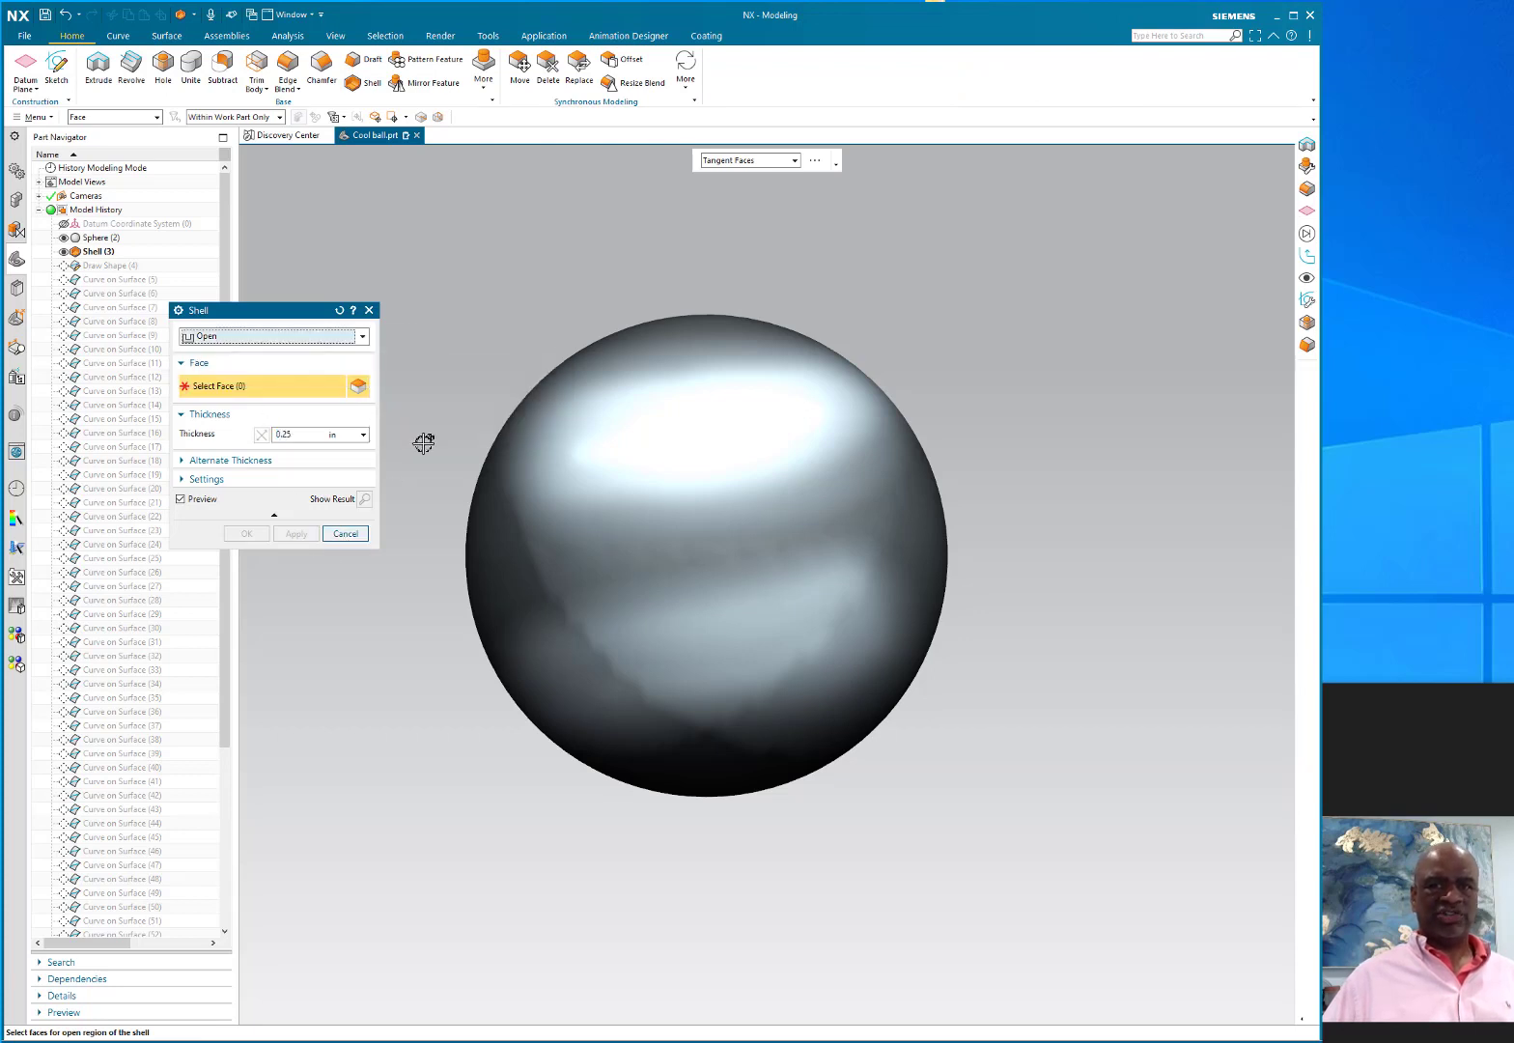
pyautogui.click(345, 534)
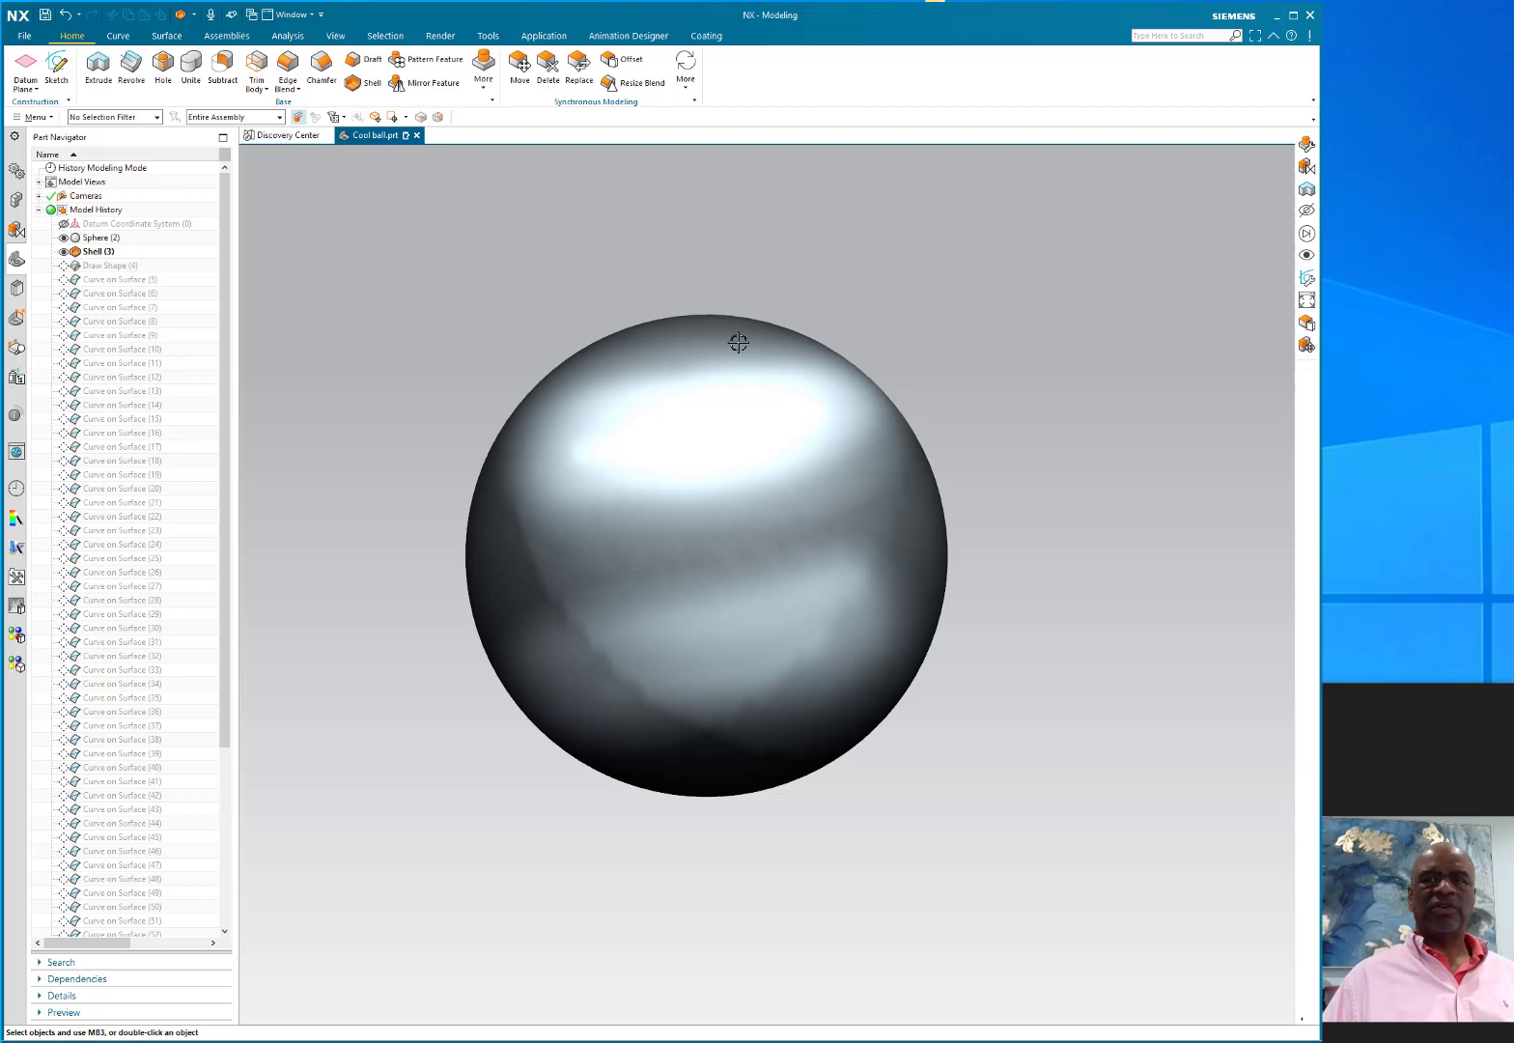
pyautogui.moveTo(413, 472); pyautogui.dragTo(431, 514, button='middle')
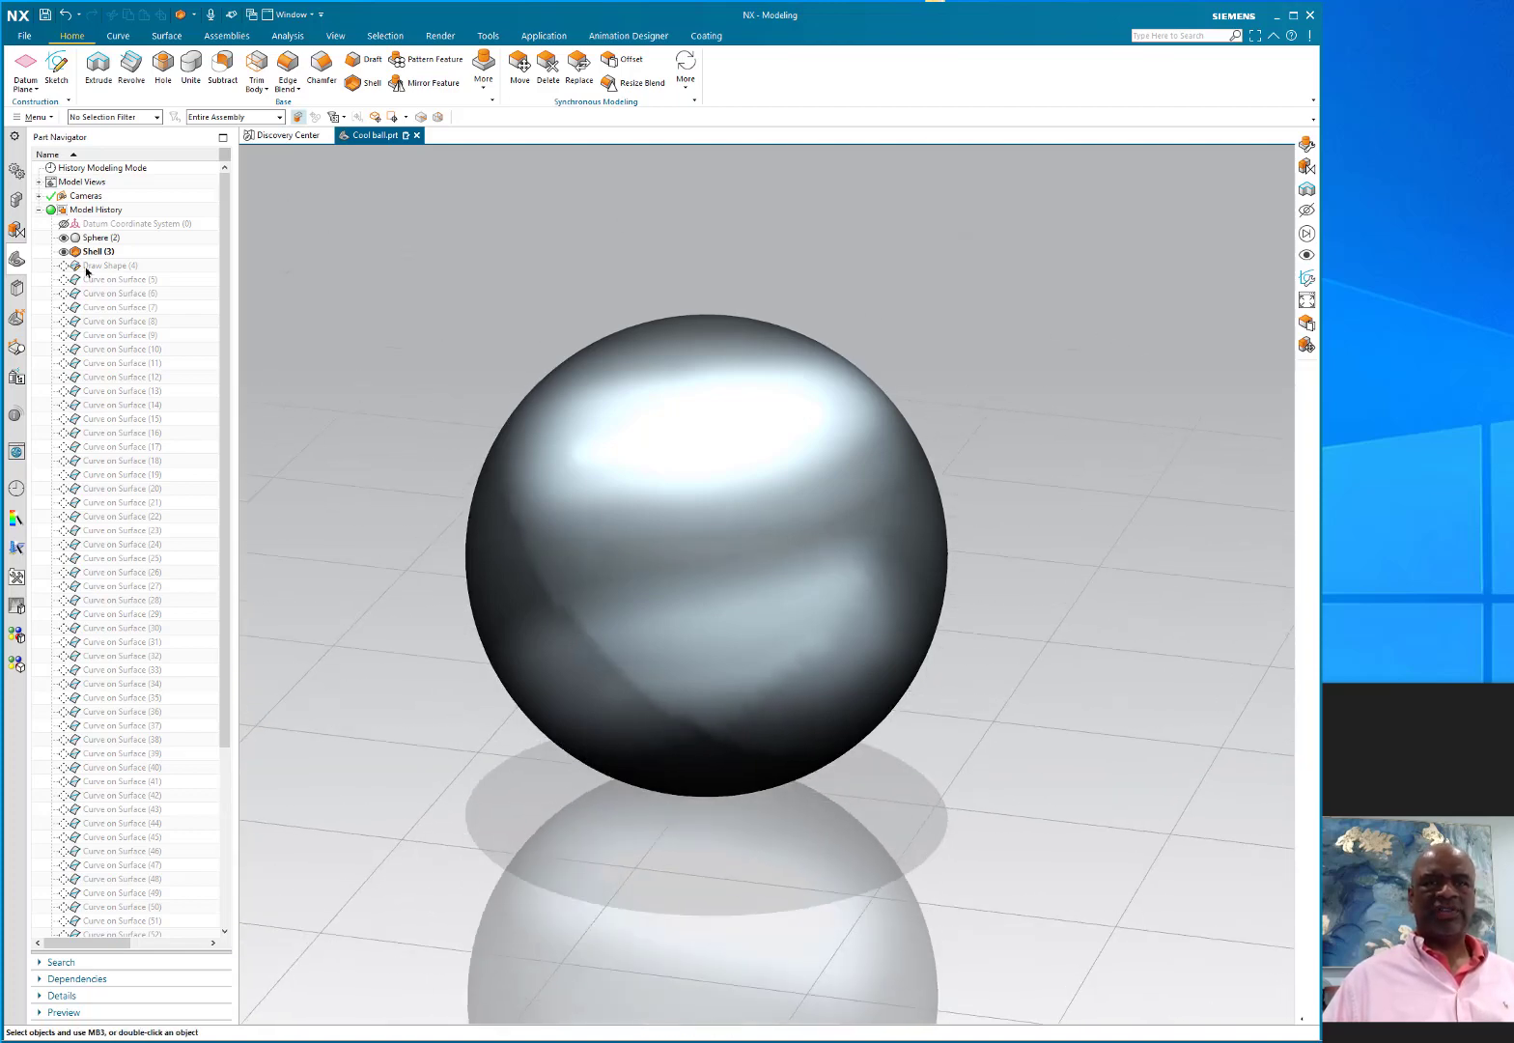
pyautogui.click(109, 266)
pyautogui.rightClick(100, 278)
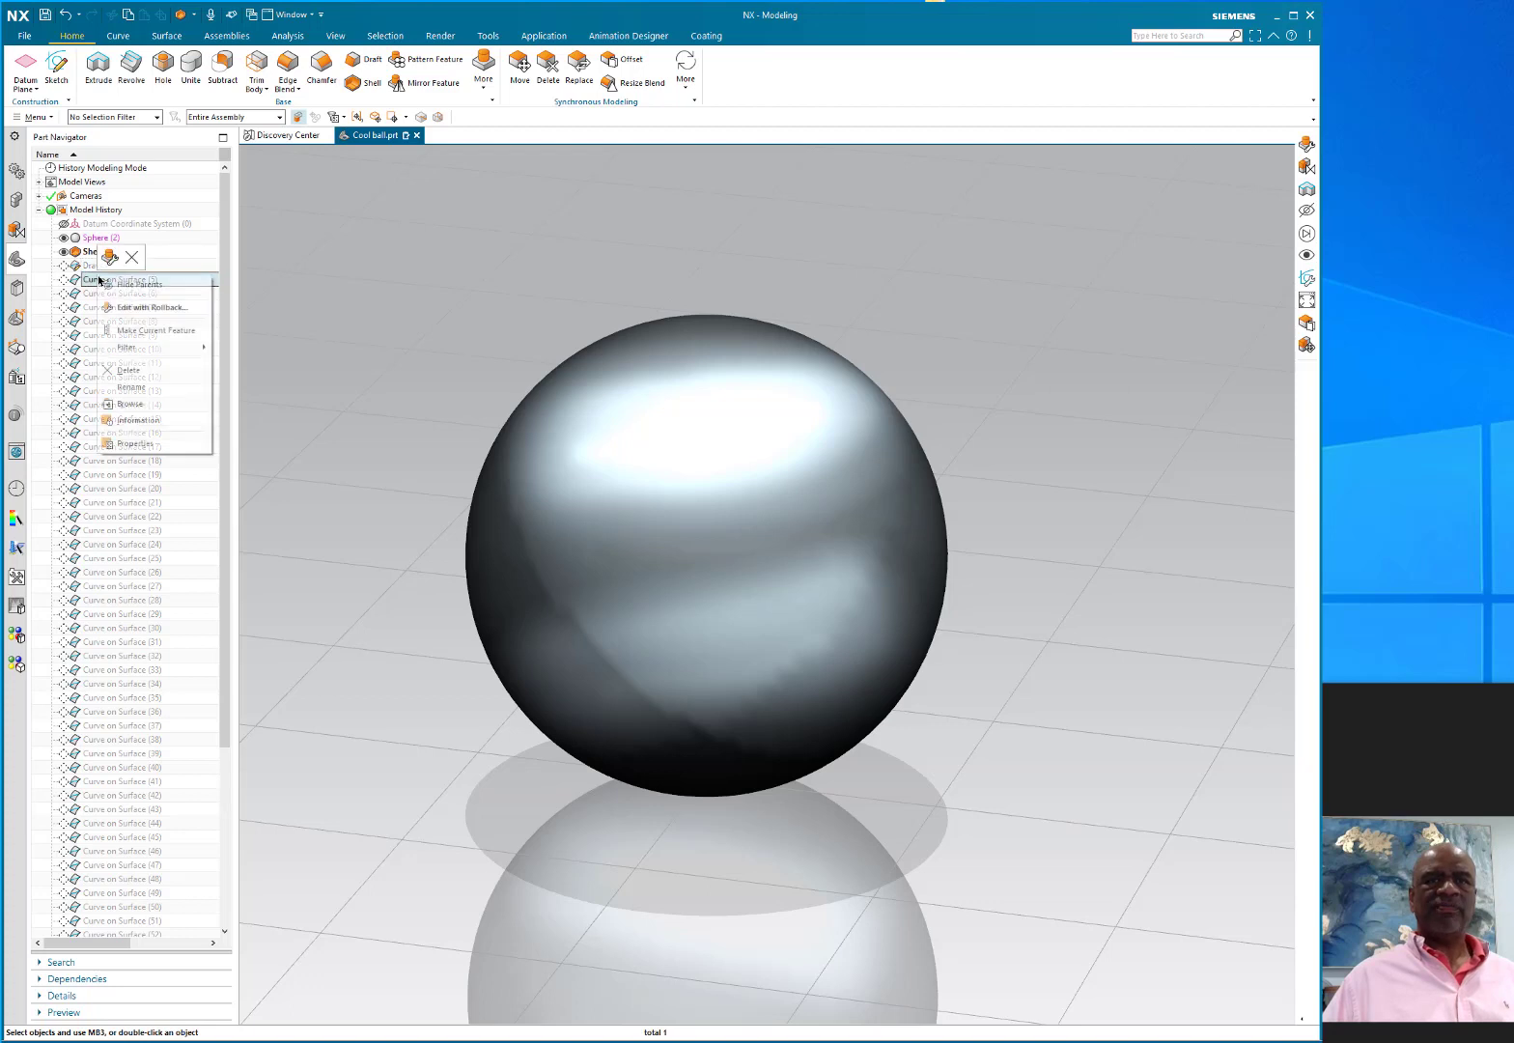
pyautogui.click(125, 330)
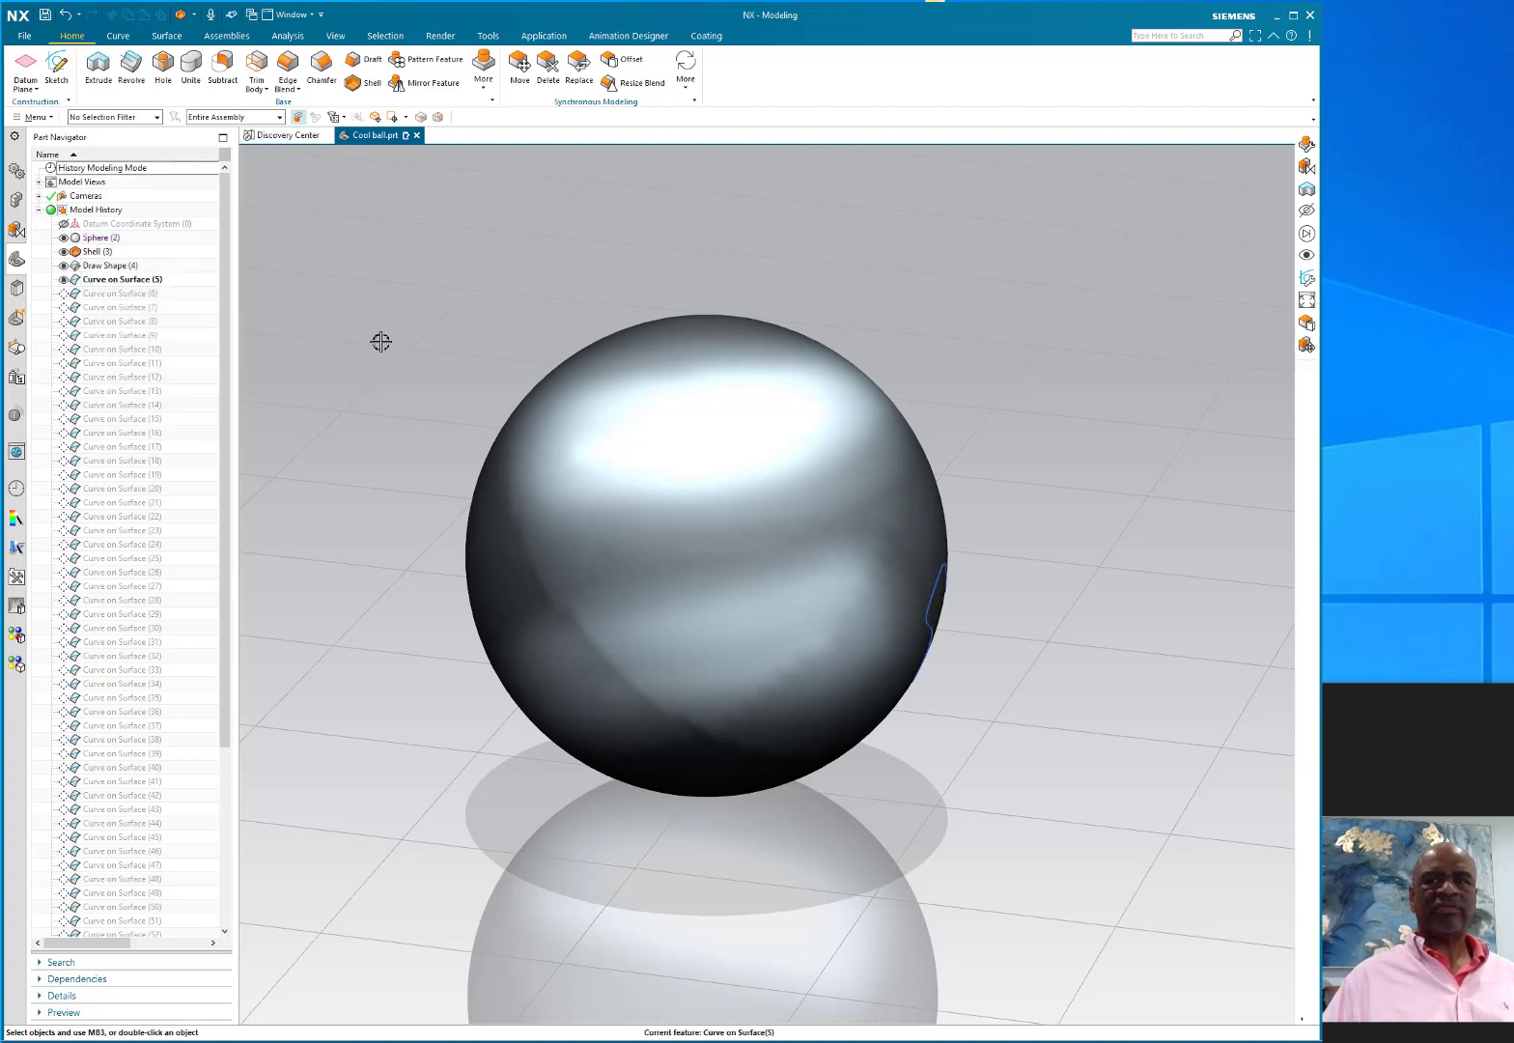
pyautogui.moveTo(415, 334); pyautogui.dragTo(307, 241, button='middle')
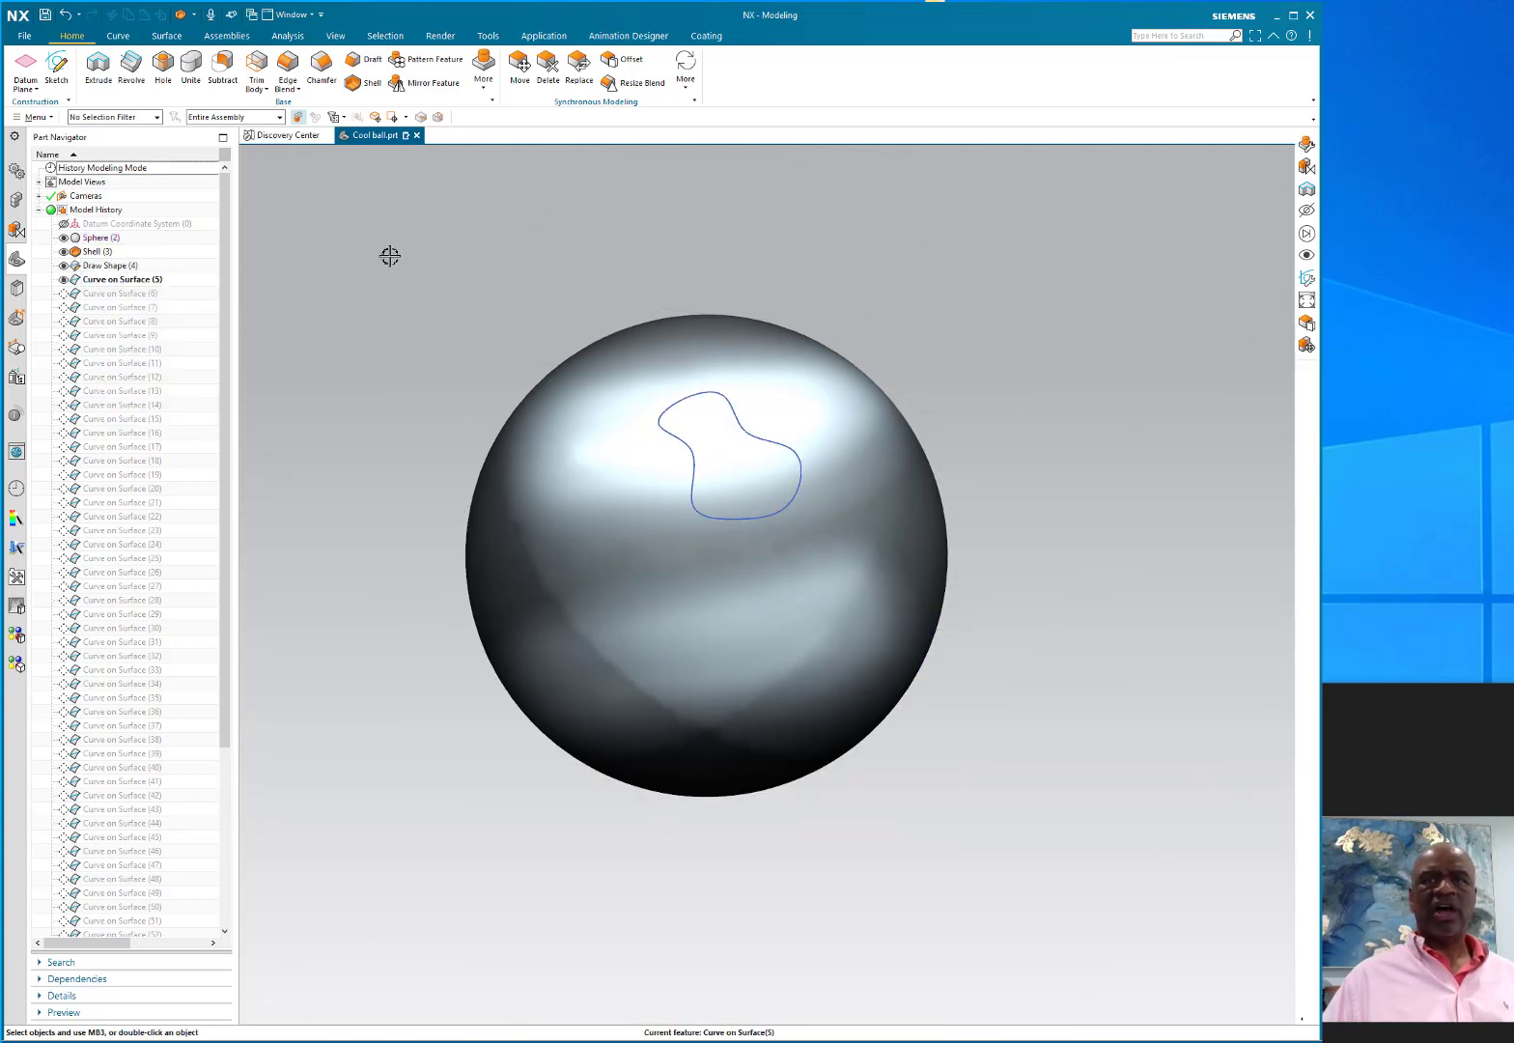
pyautogui.click(118, 35)
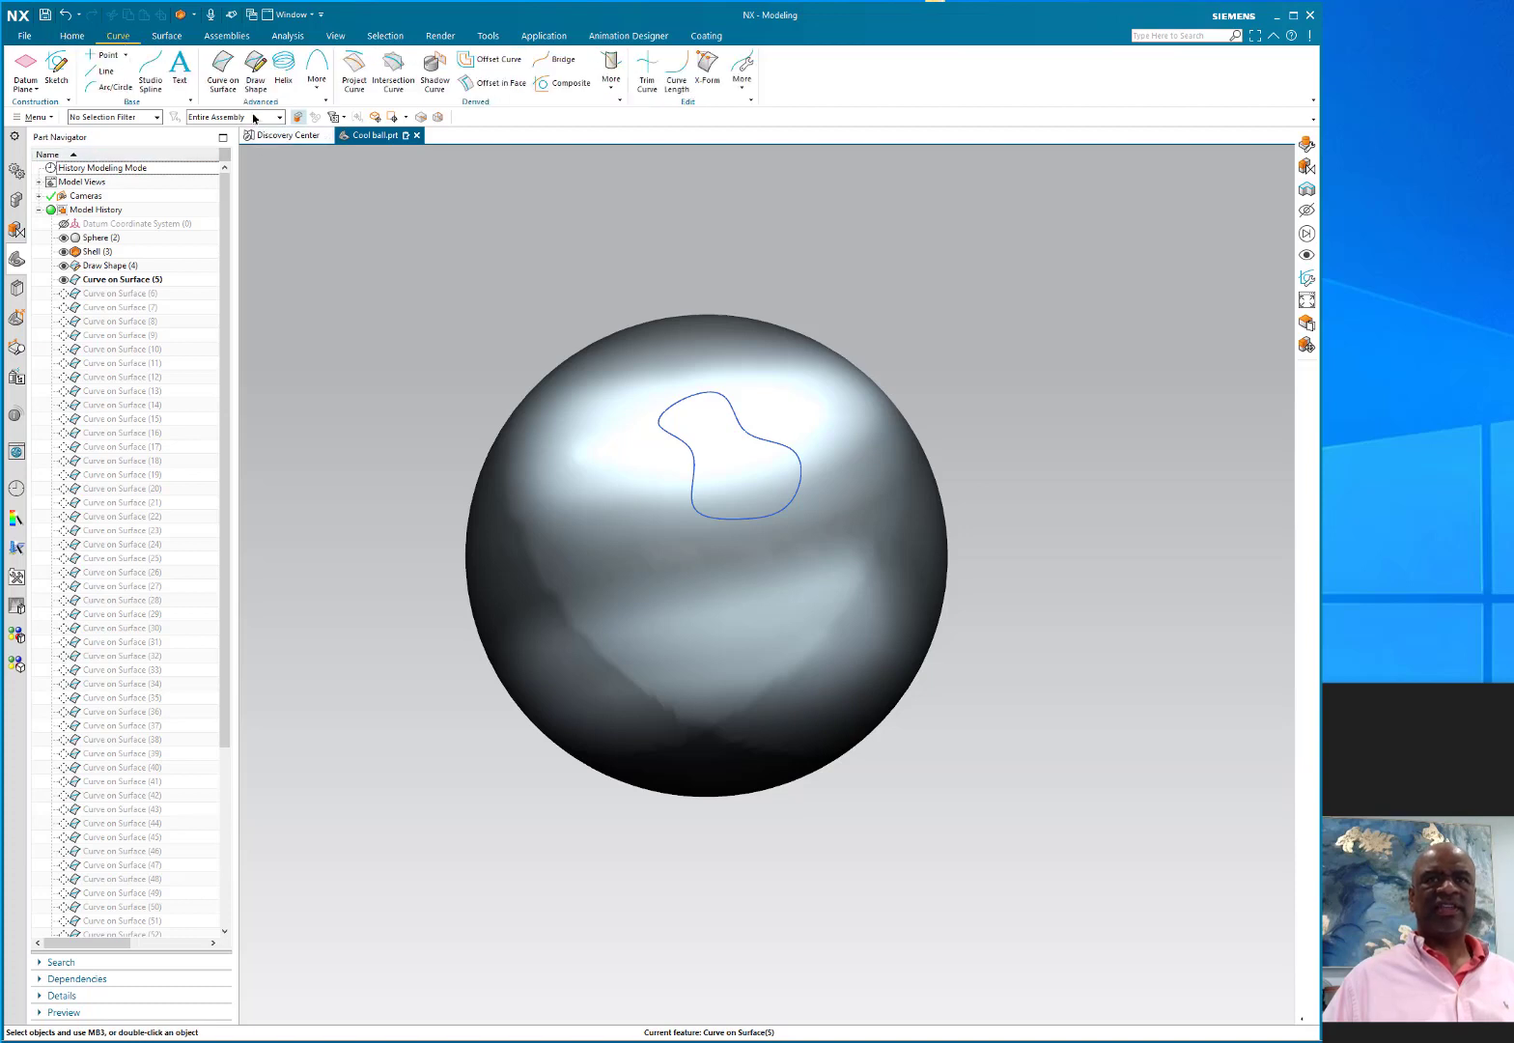
pyautogui.click(222, 73)
pyautogui.click(571, 442)
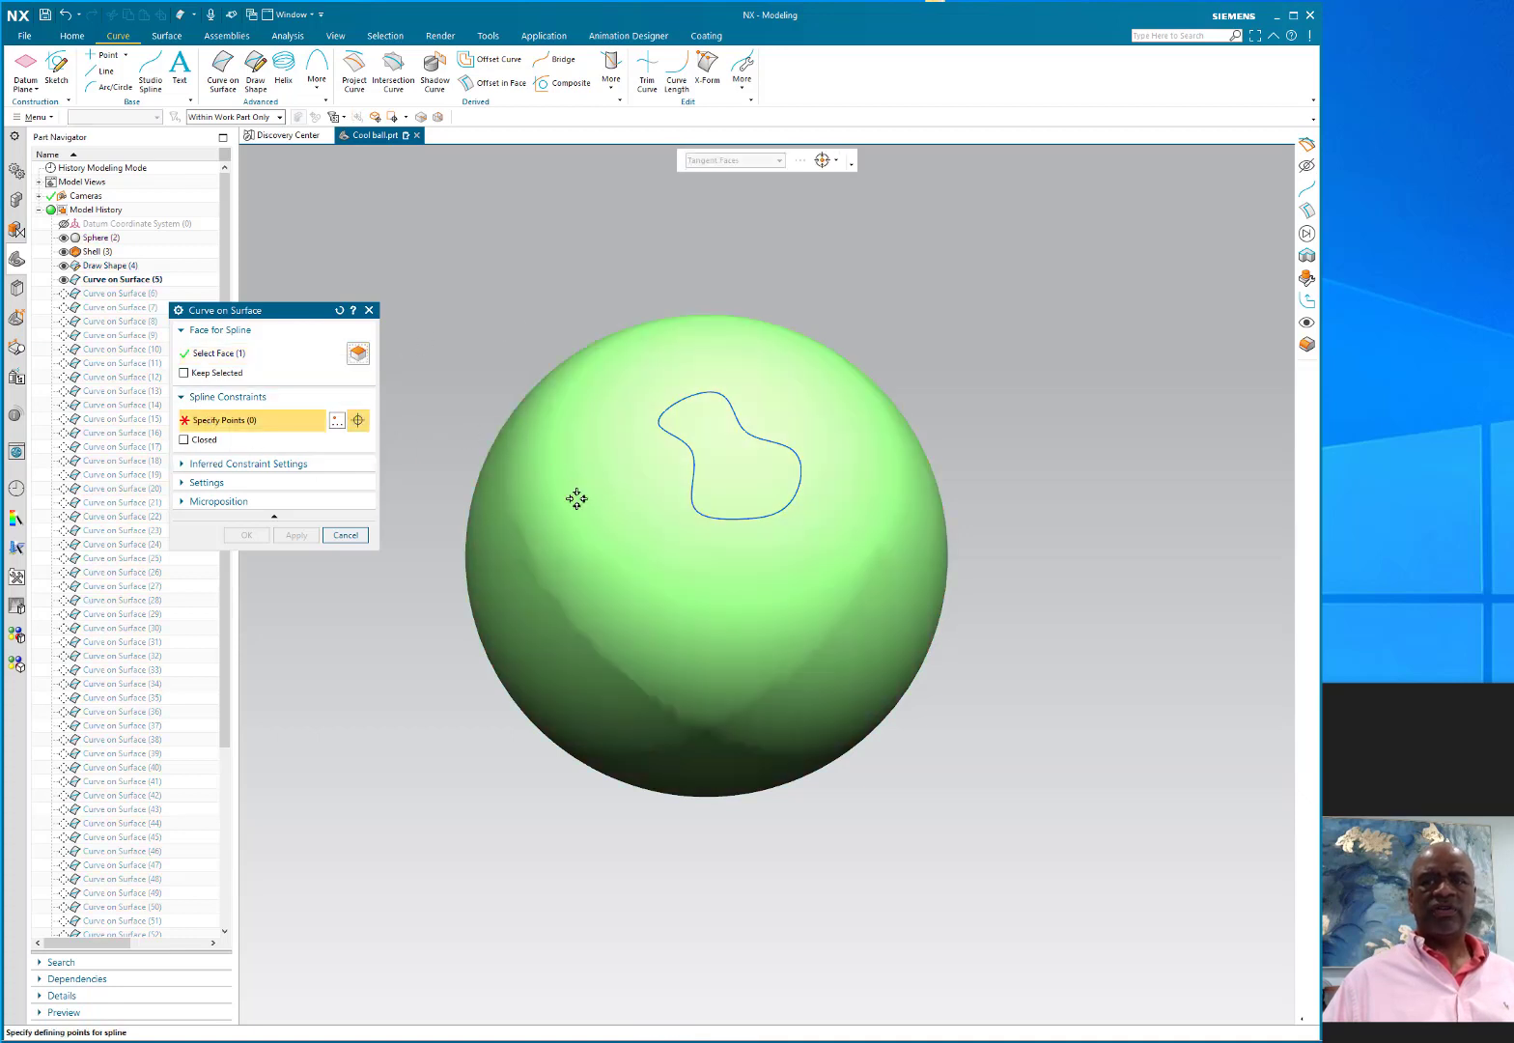
pyautogui.click(581, 454)
pyautogui.click(607, 509)
pyautogui.click(607, 387)
pyautogui.click(661, 365)
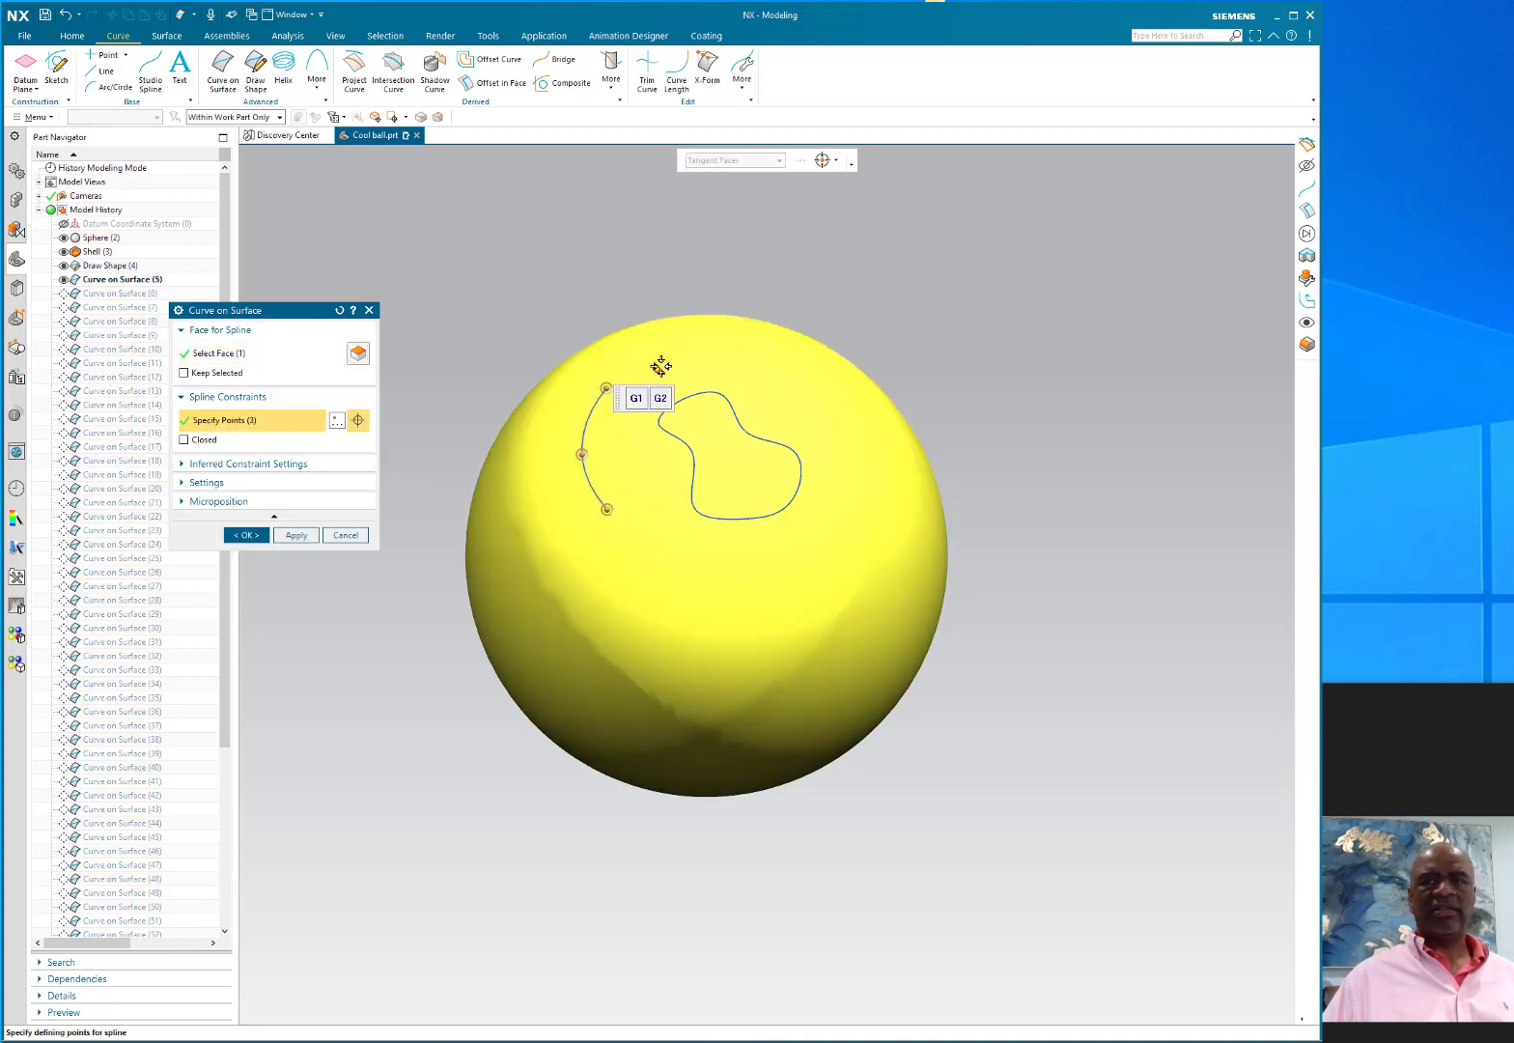
pyautogui.click(748, 374)
pyautogui.click(828, 417)
pyautogui.click(848, 507)
pyautogui.click(779, 571)
pyautogui.click(698, 576)
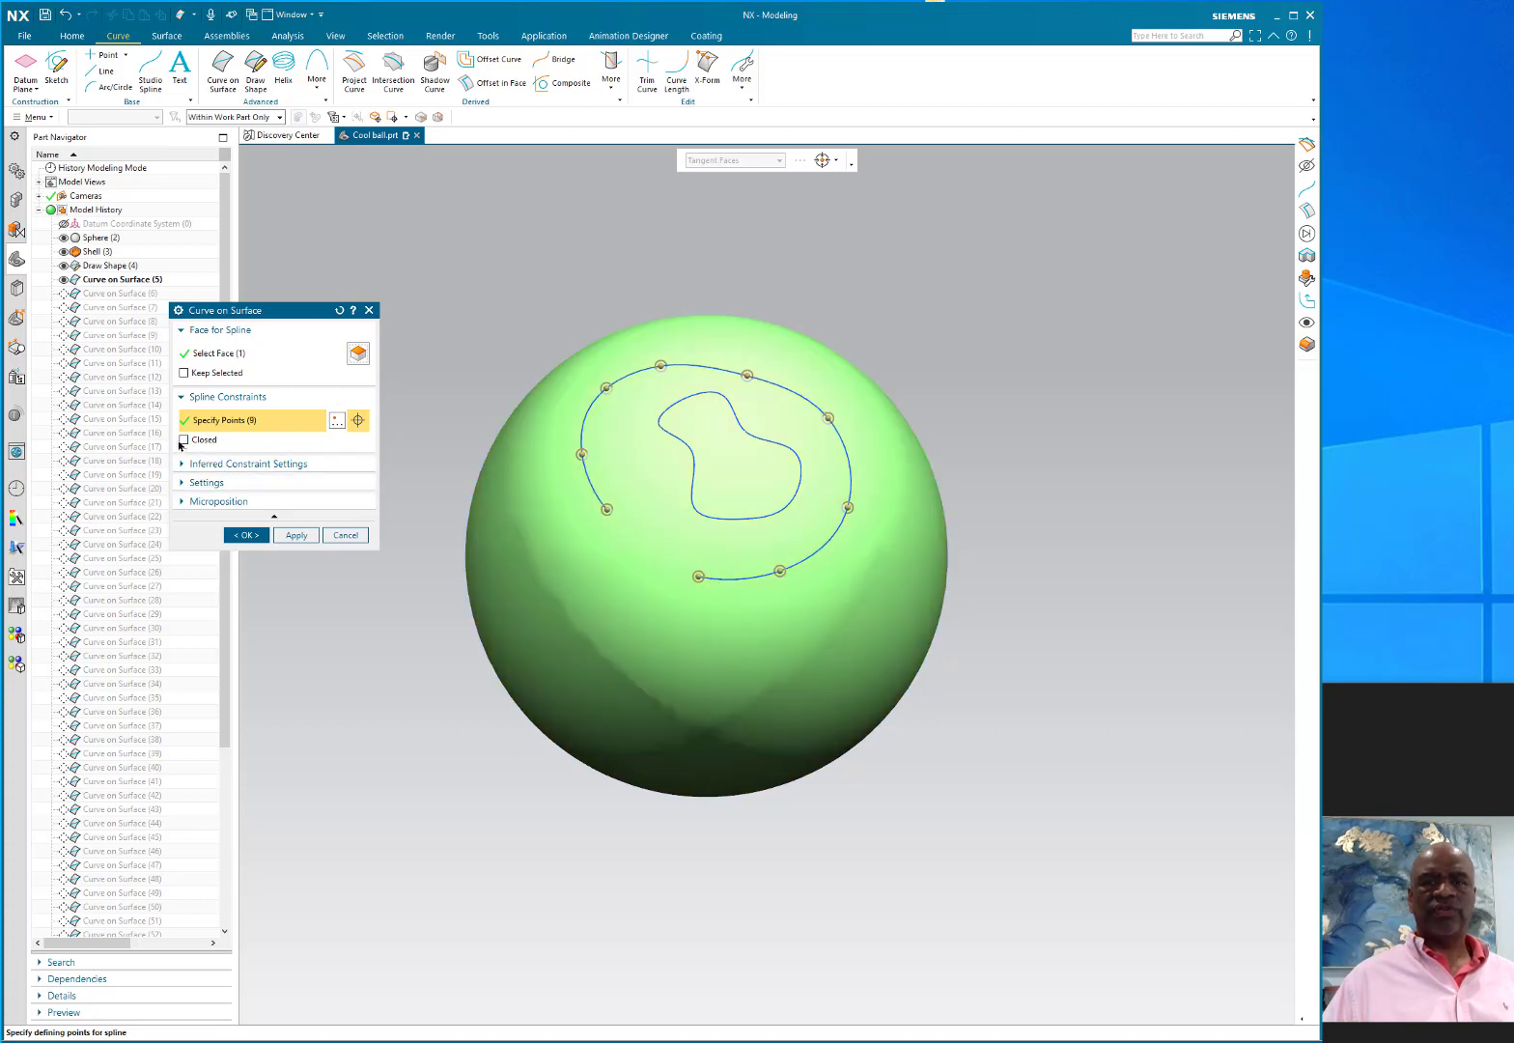
pyautogui.click(184, 440)
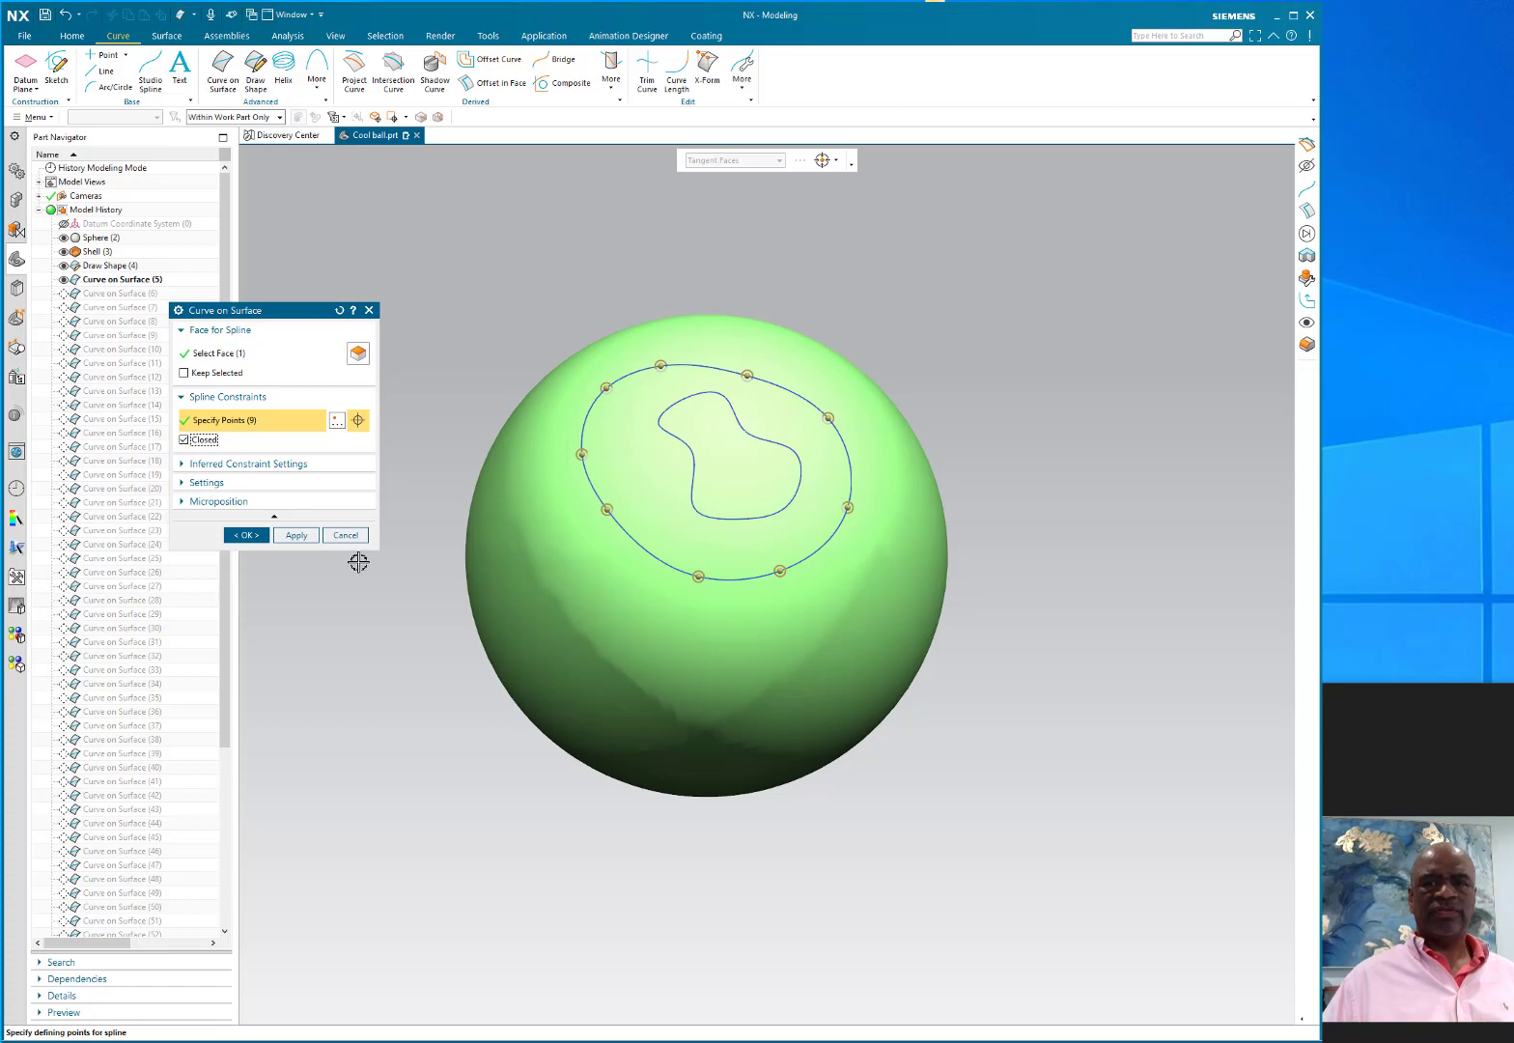
pyautogui.click(345, 534)
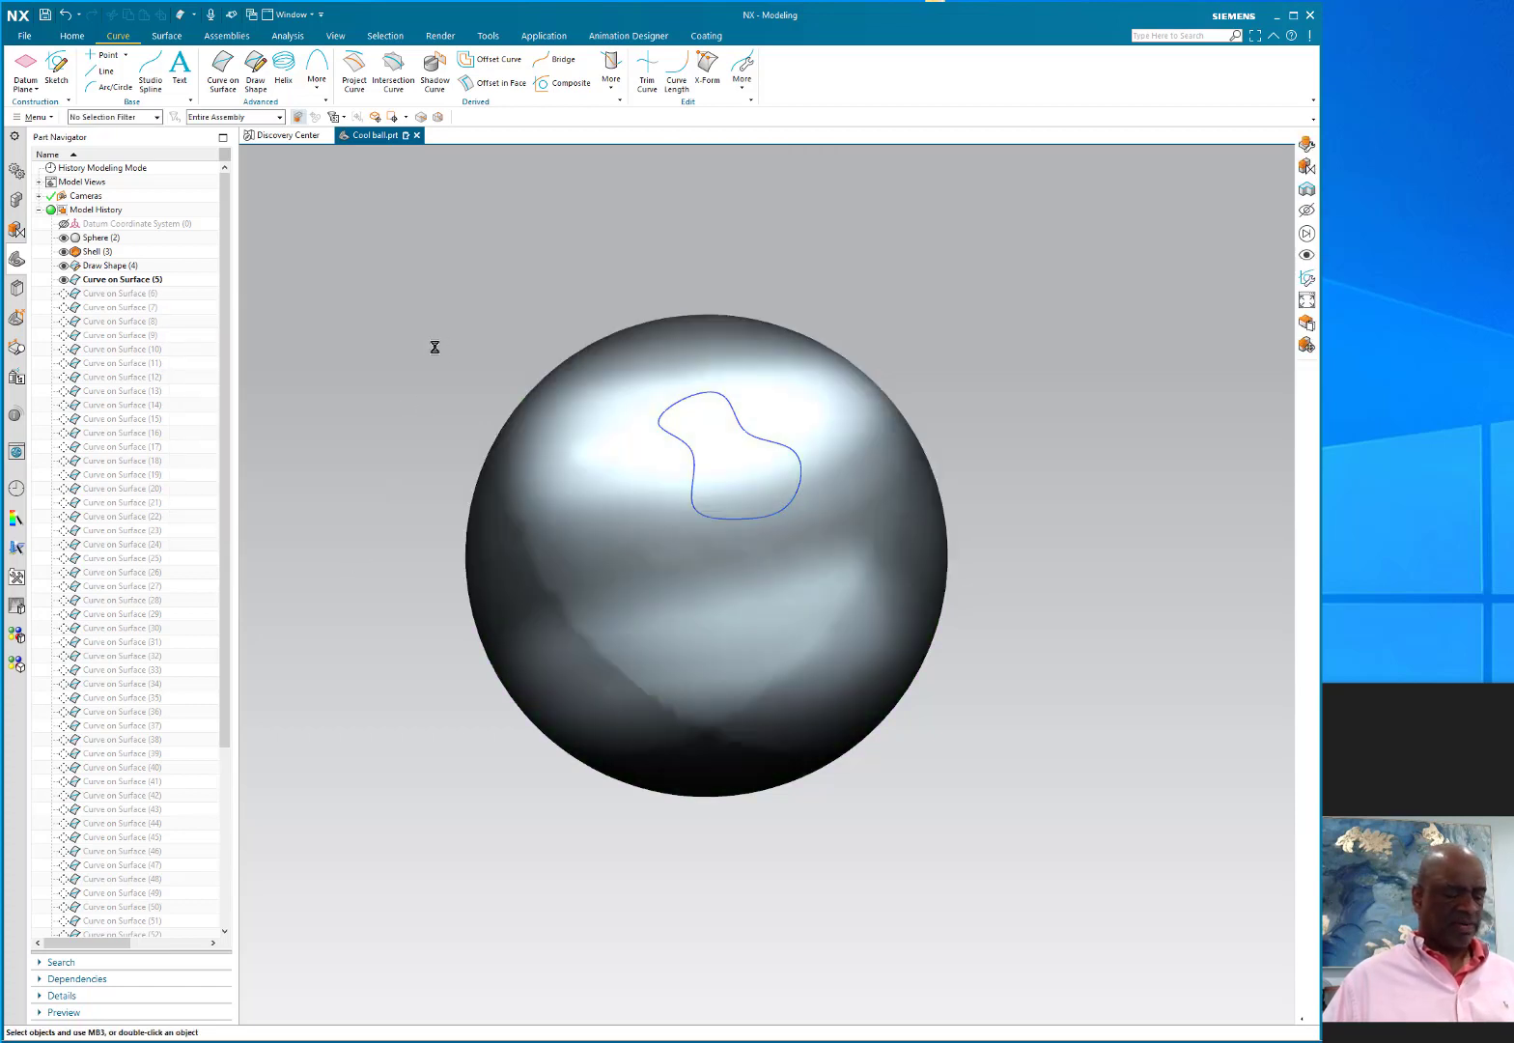
# Step: Make Curve on Surface (43) the current feature and orbit to view its curves
pyautogui.rightClick(126, 812)
pyautogui.click(166, 871)
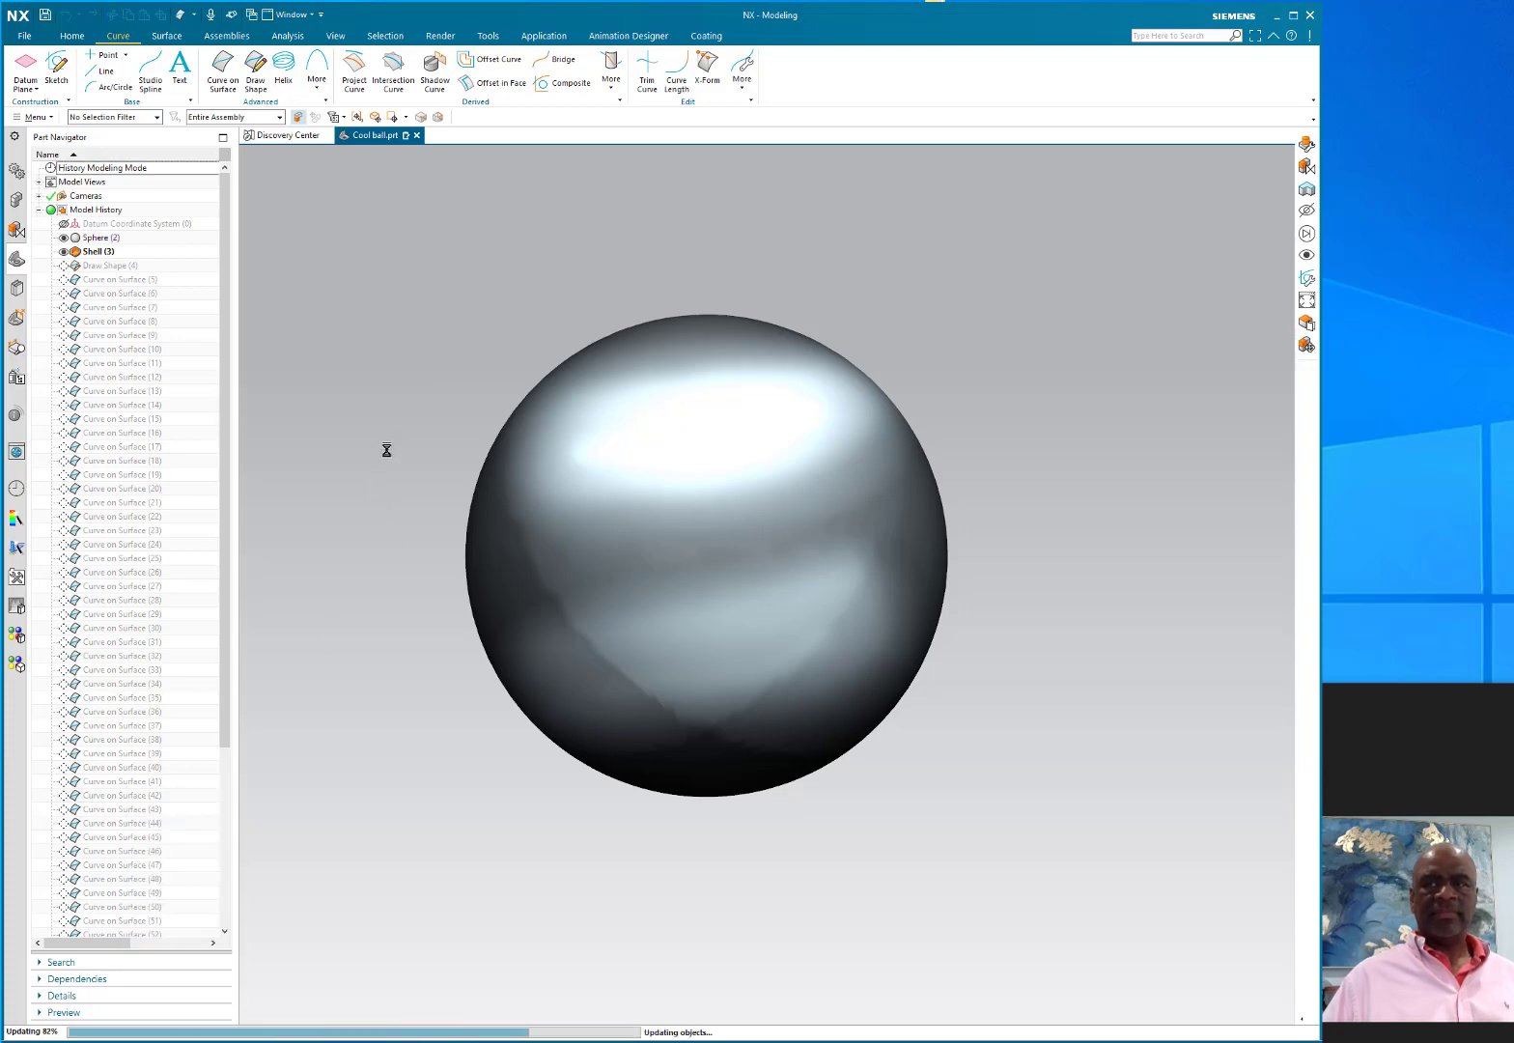
pyautogui.moveTo(372, 415); pyautogui.dragTo(318, 462, button='middle')
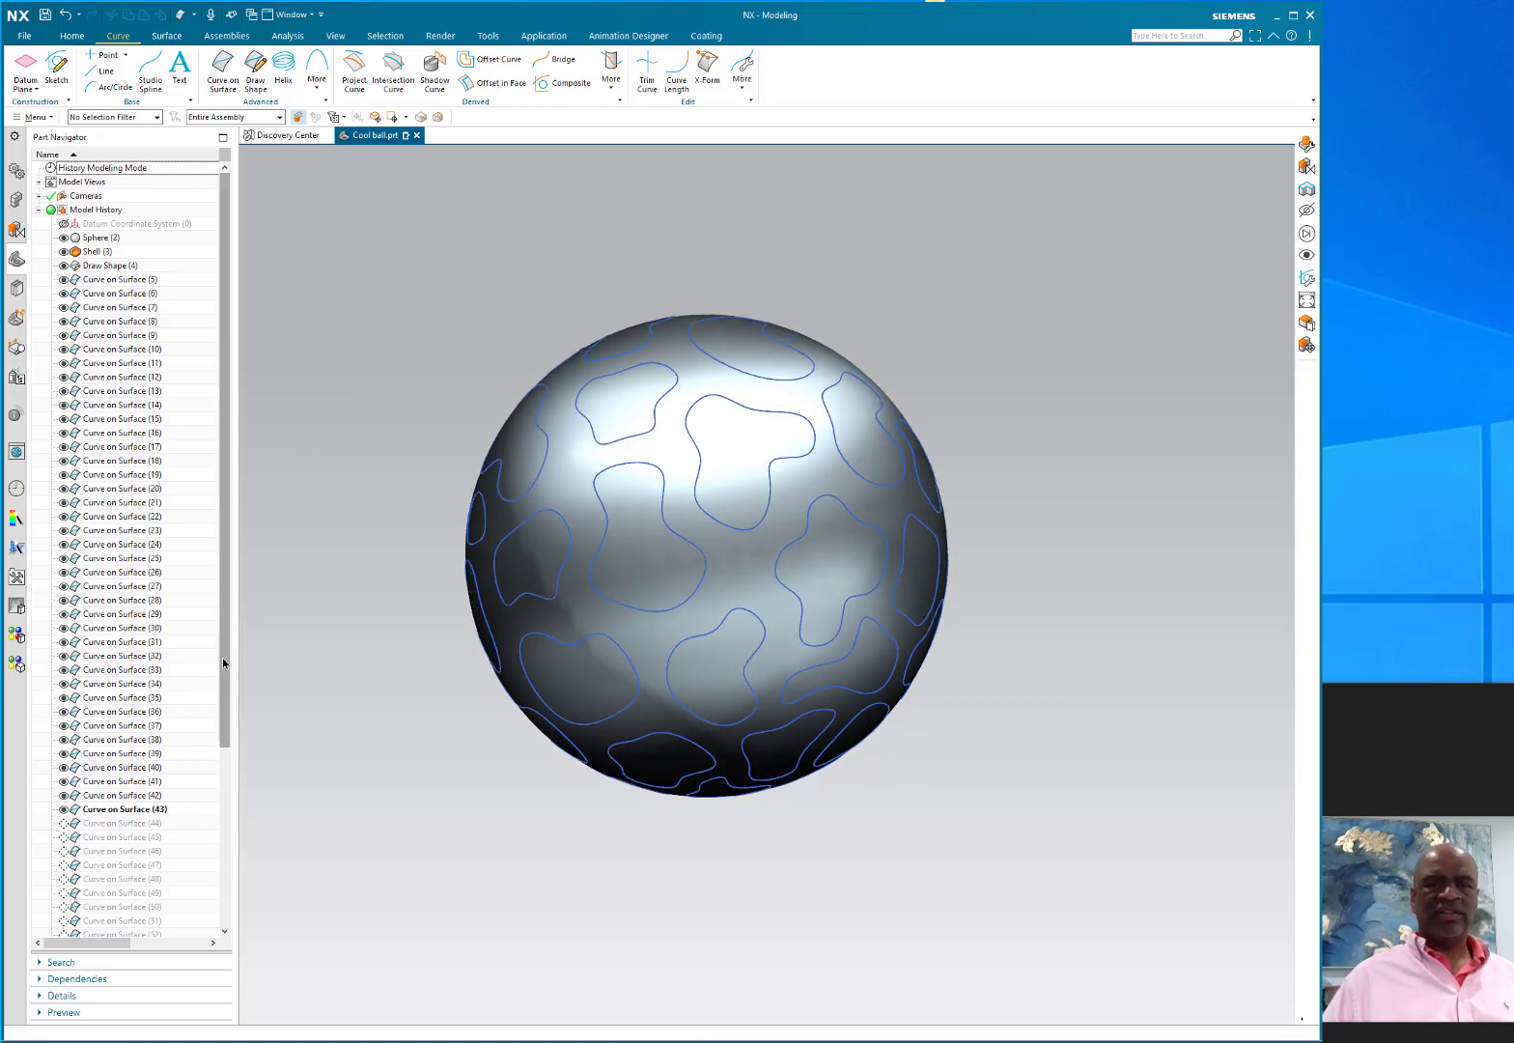
pyautogui.scroll(-3, 222, 658)
# Step: Roll forward to Curve on Surface (55) and orbit to inspect the curves covering the sphere
pyautogui.click(135, 853)
pyautogui.rightClick(135, 855)
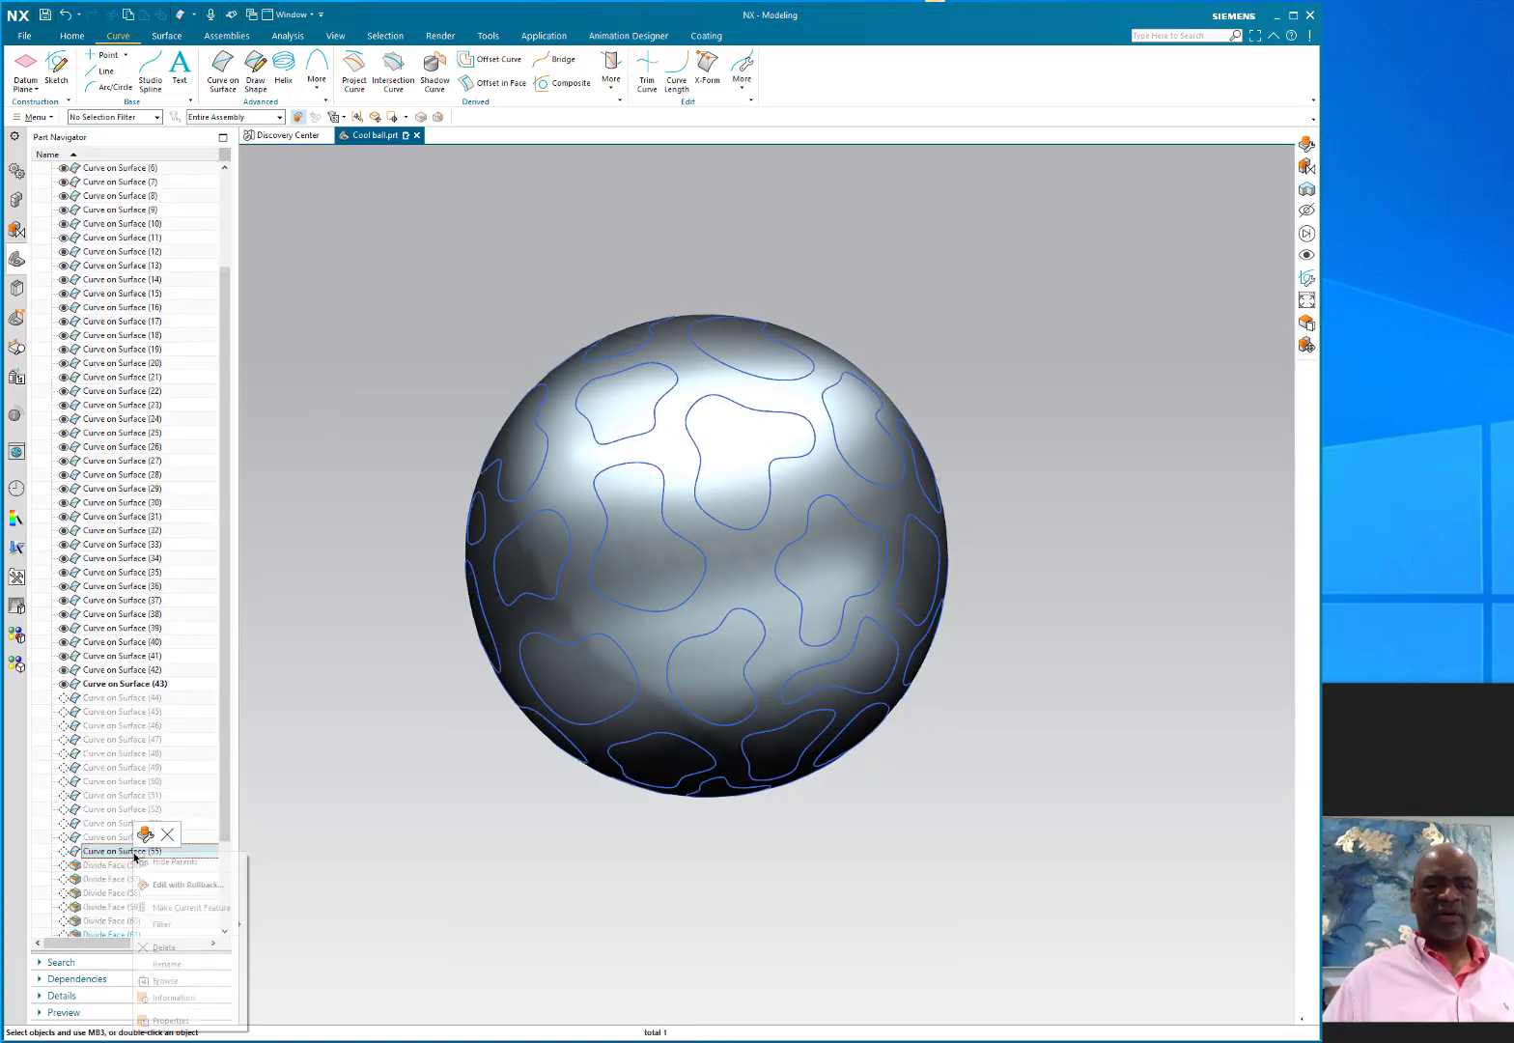
pyautogui.click(177, 908)
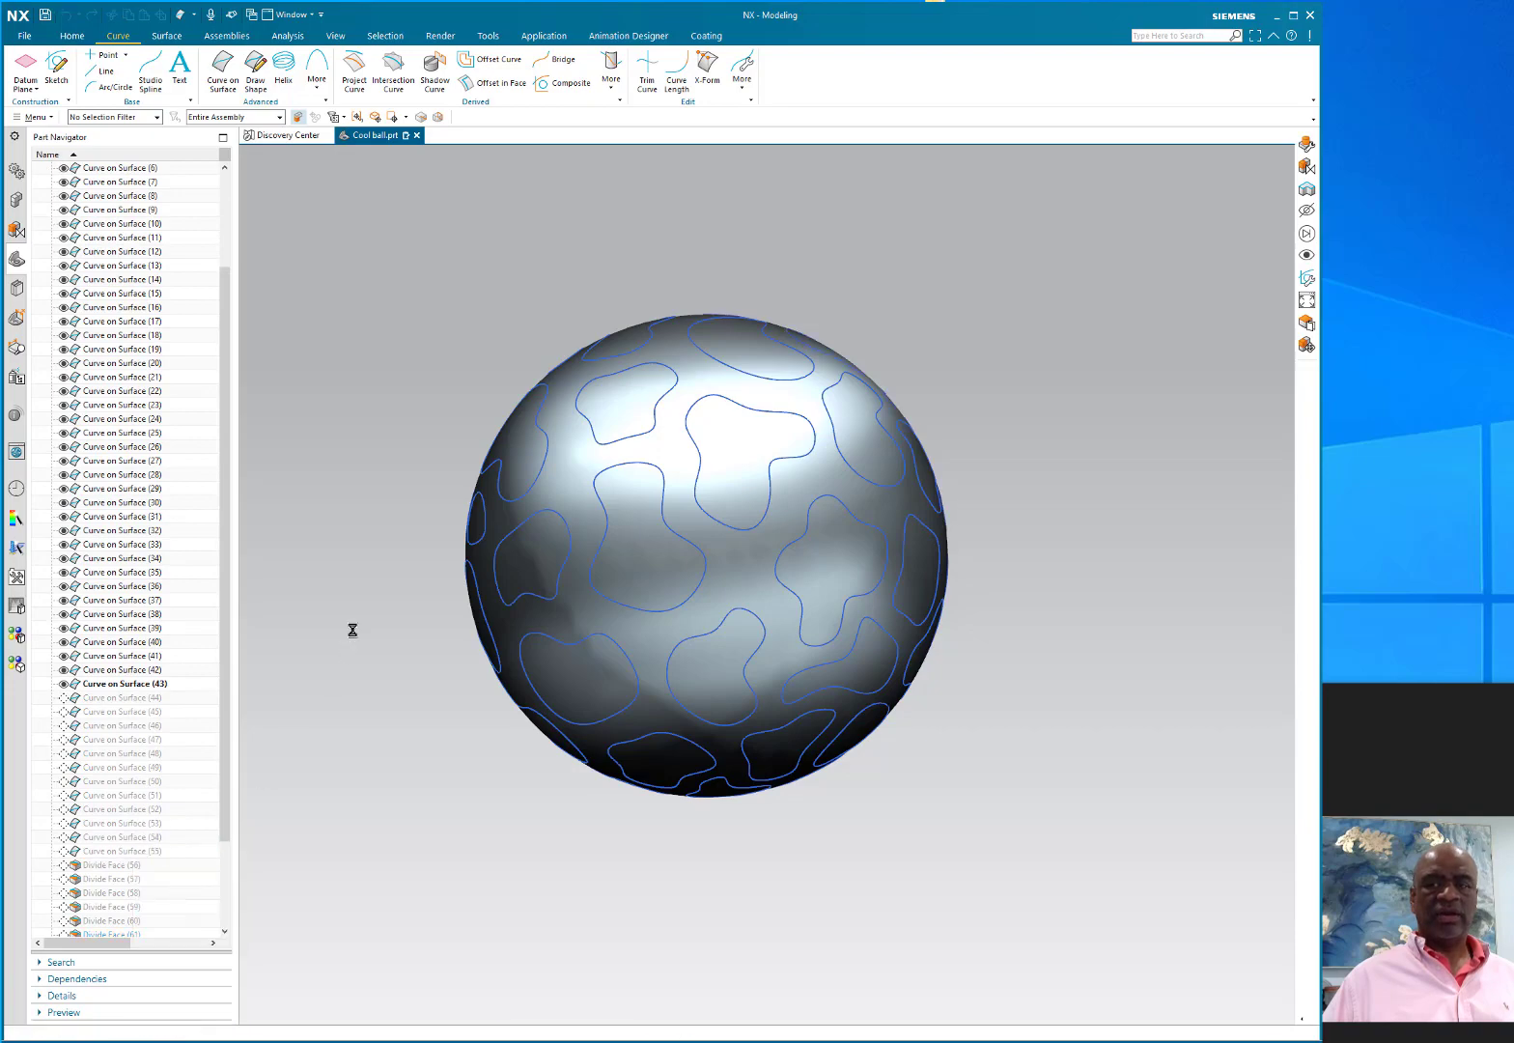
pyautogui.moveTo(374, 416); pyautogui.dragTo(608, 473, button='middle')
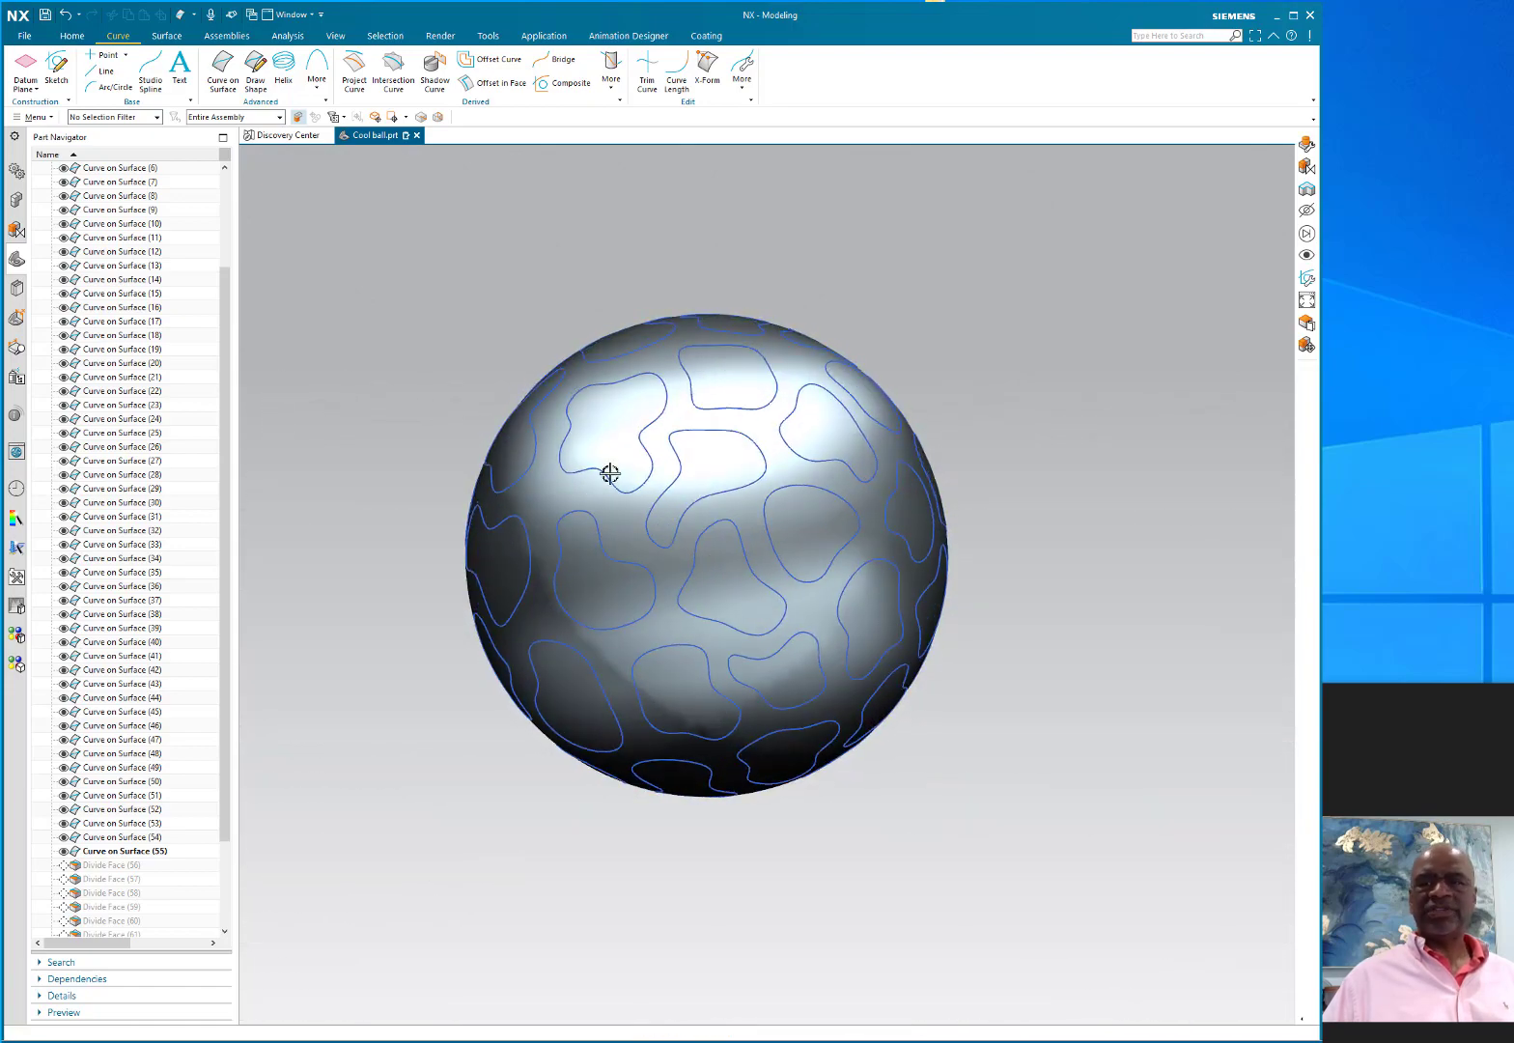
pyautogui.scroll(5, 685, 456)
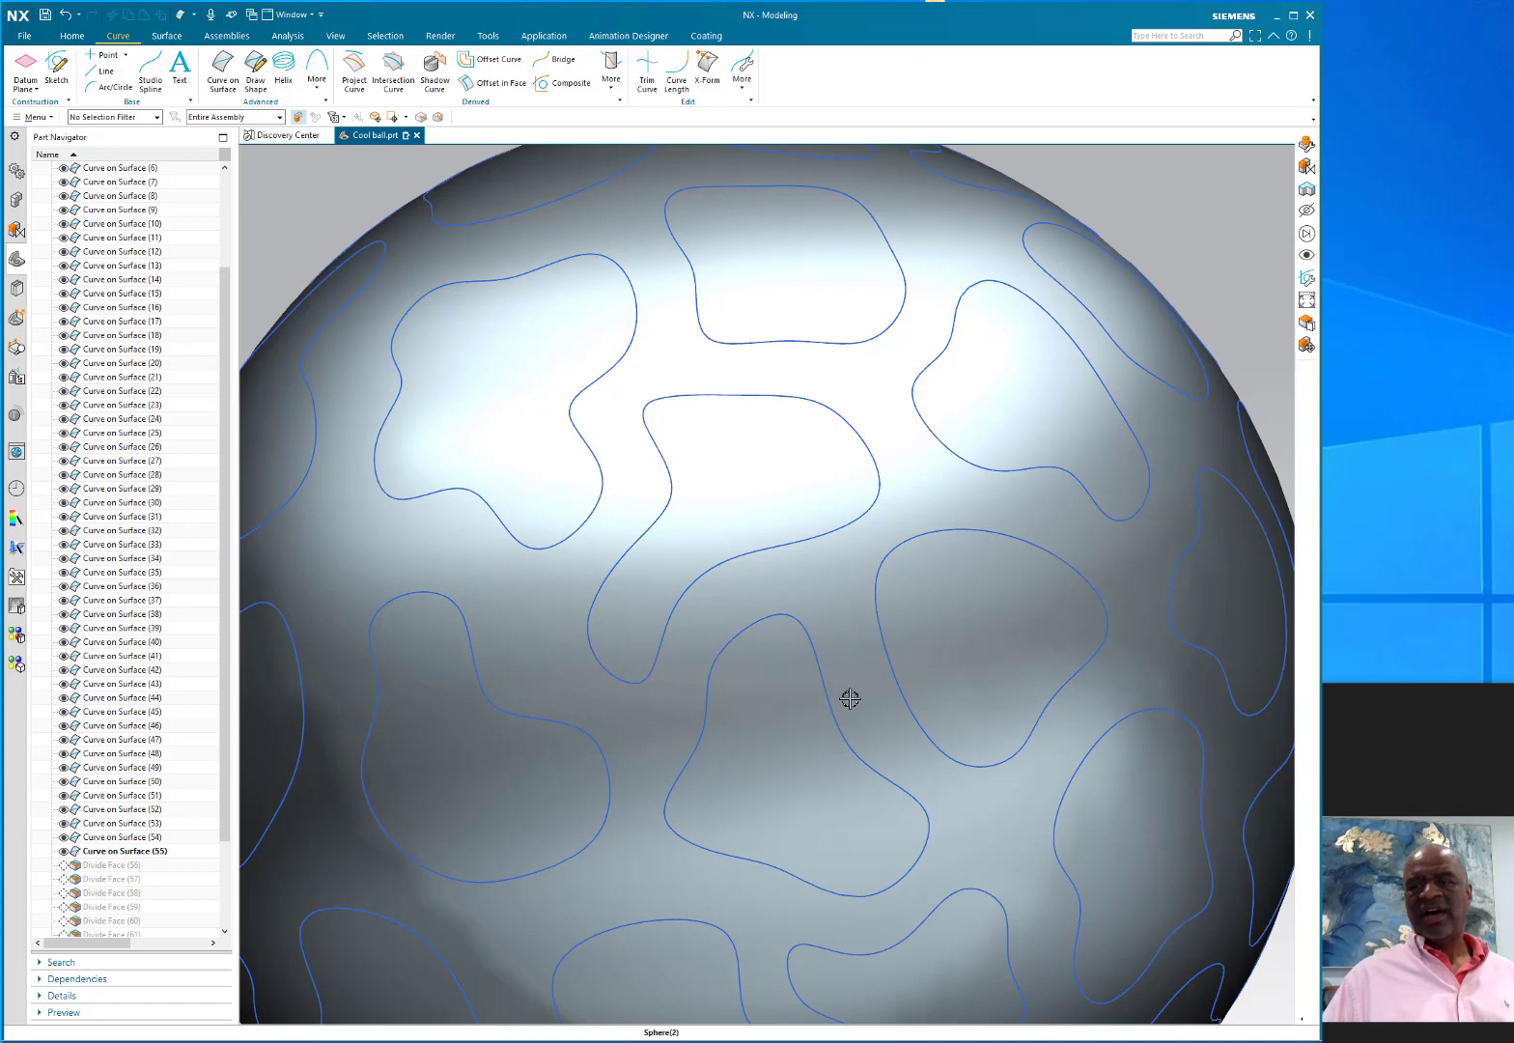
pyautogui.scroll(-3, 821, 603)
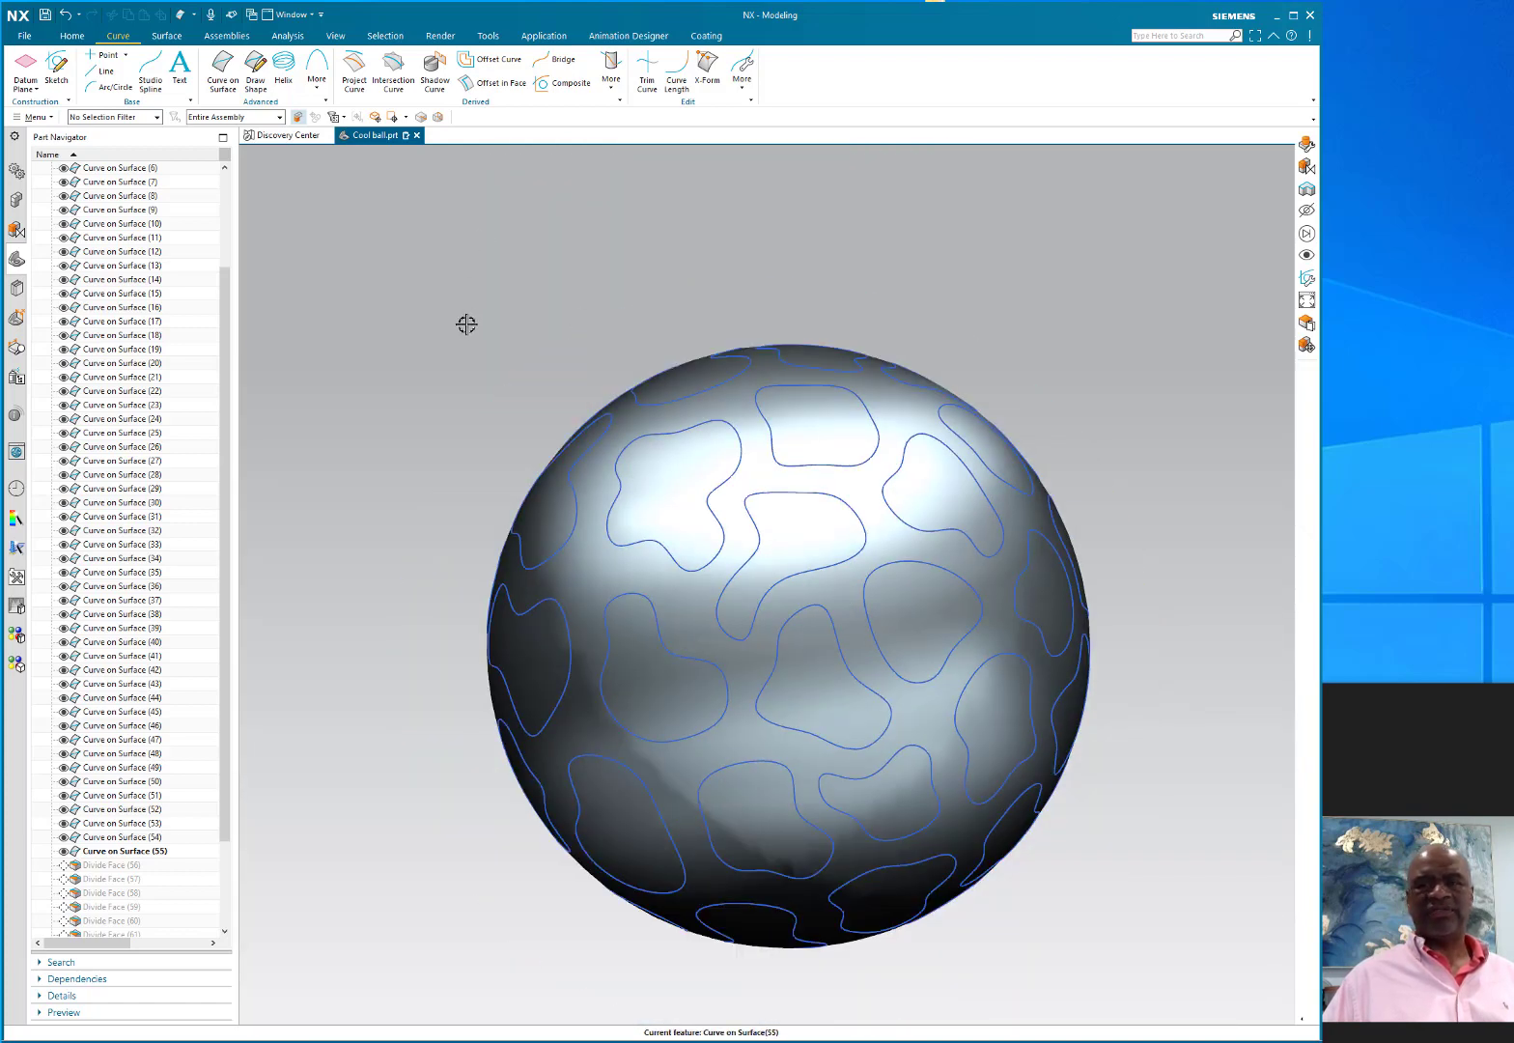
pyautogui.moveTo(466, 324); pyautogui.dragTo(416, 306, button='middle')
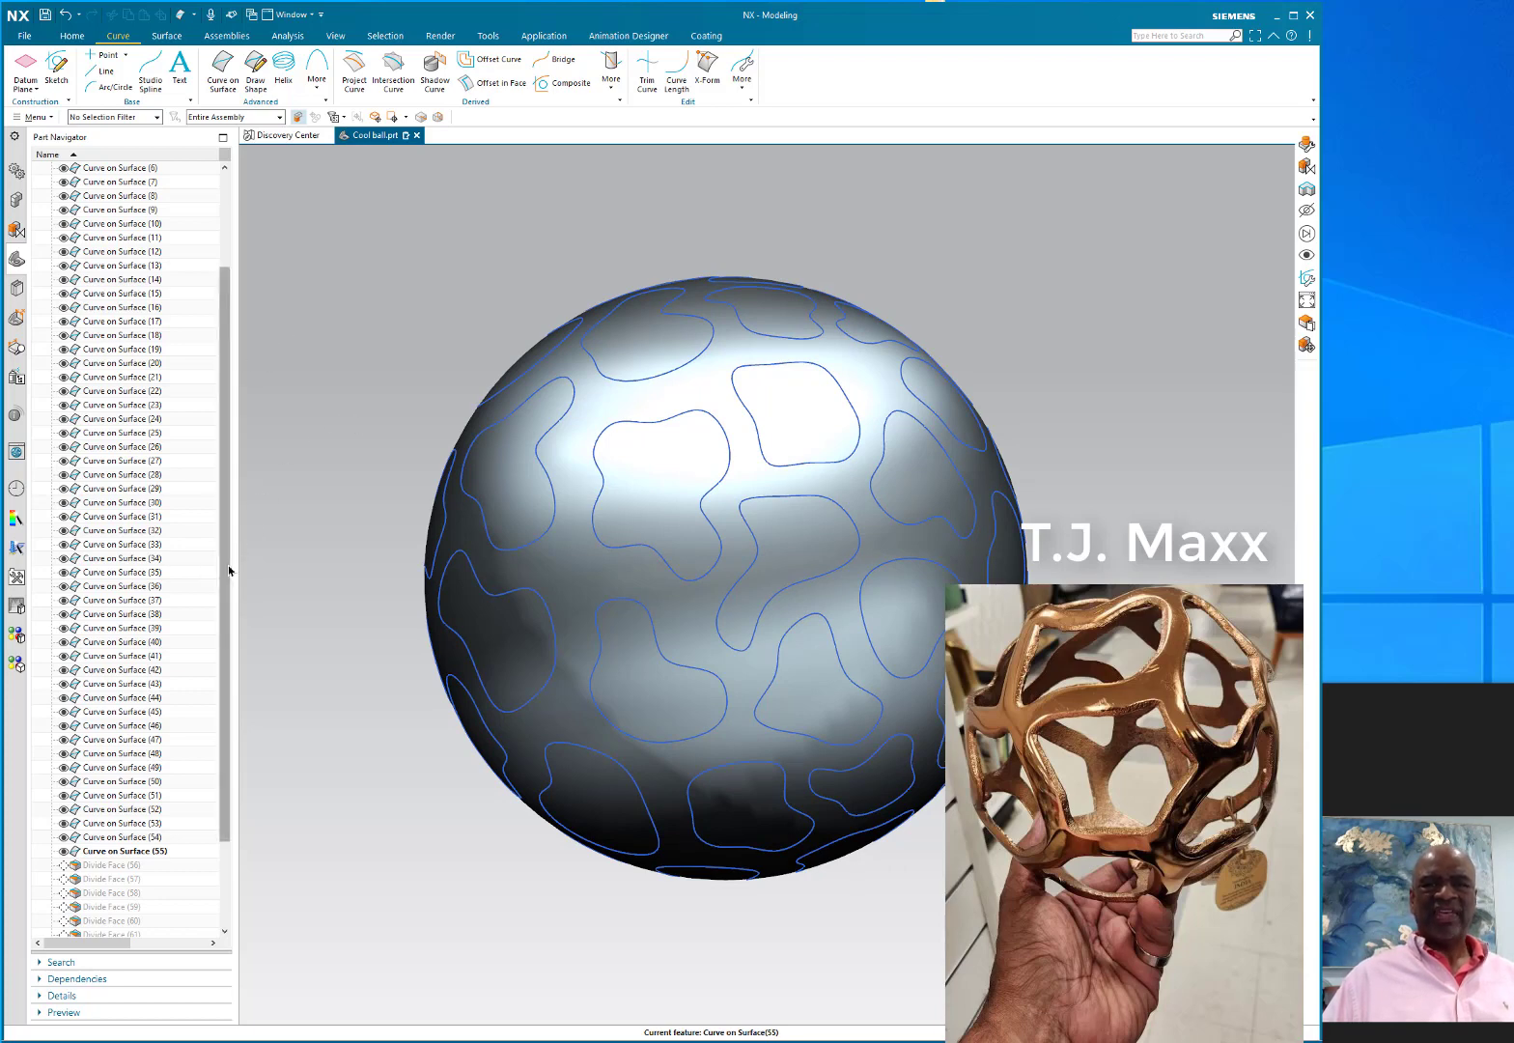
pyautogui.scroll(-3, 221, 616)
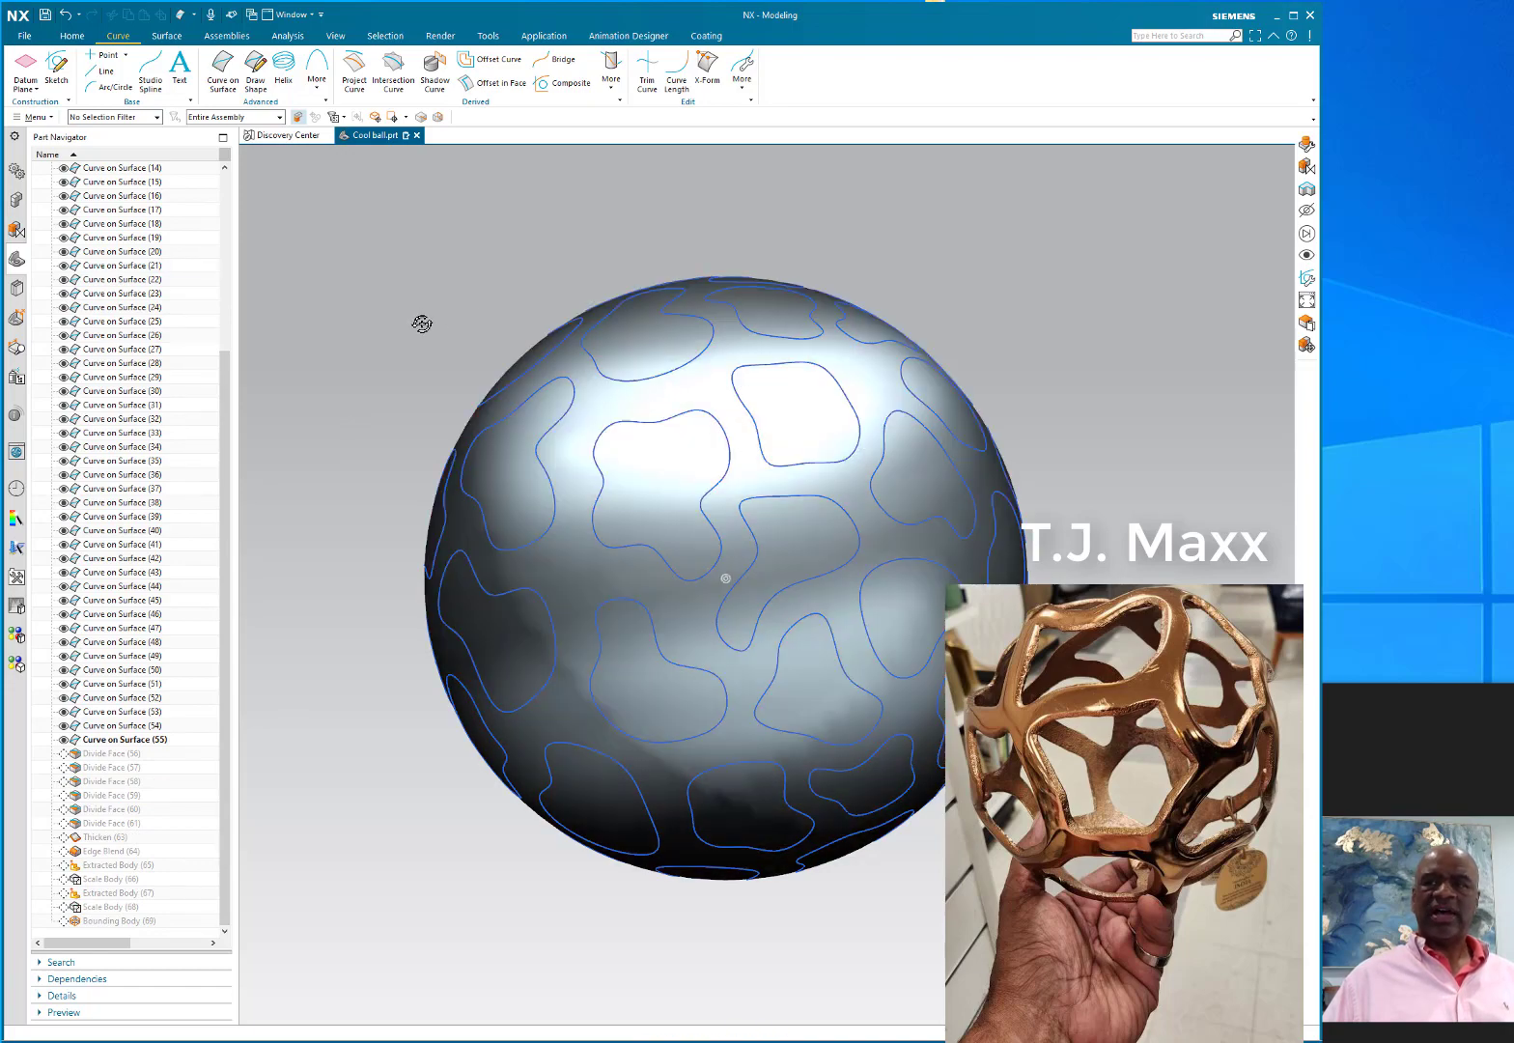
pyautogui.moveTo(422, 325); pyautogui.dragTo(551, 526, button='middle')
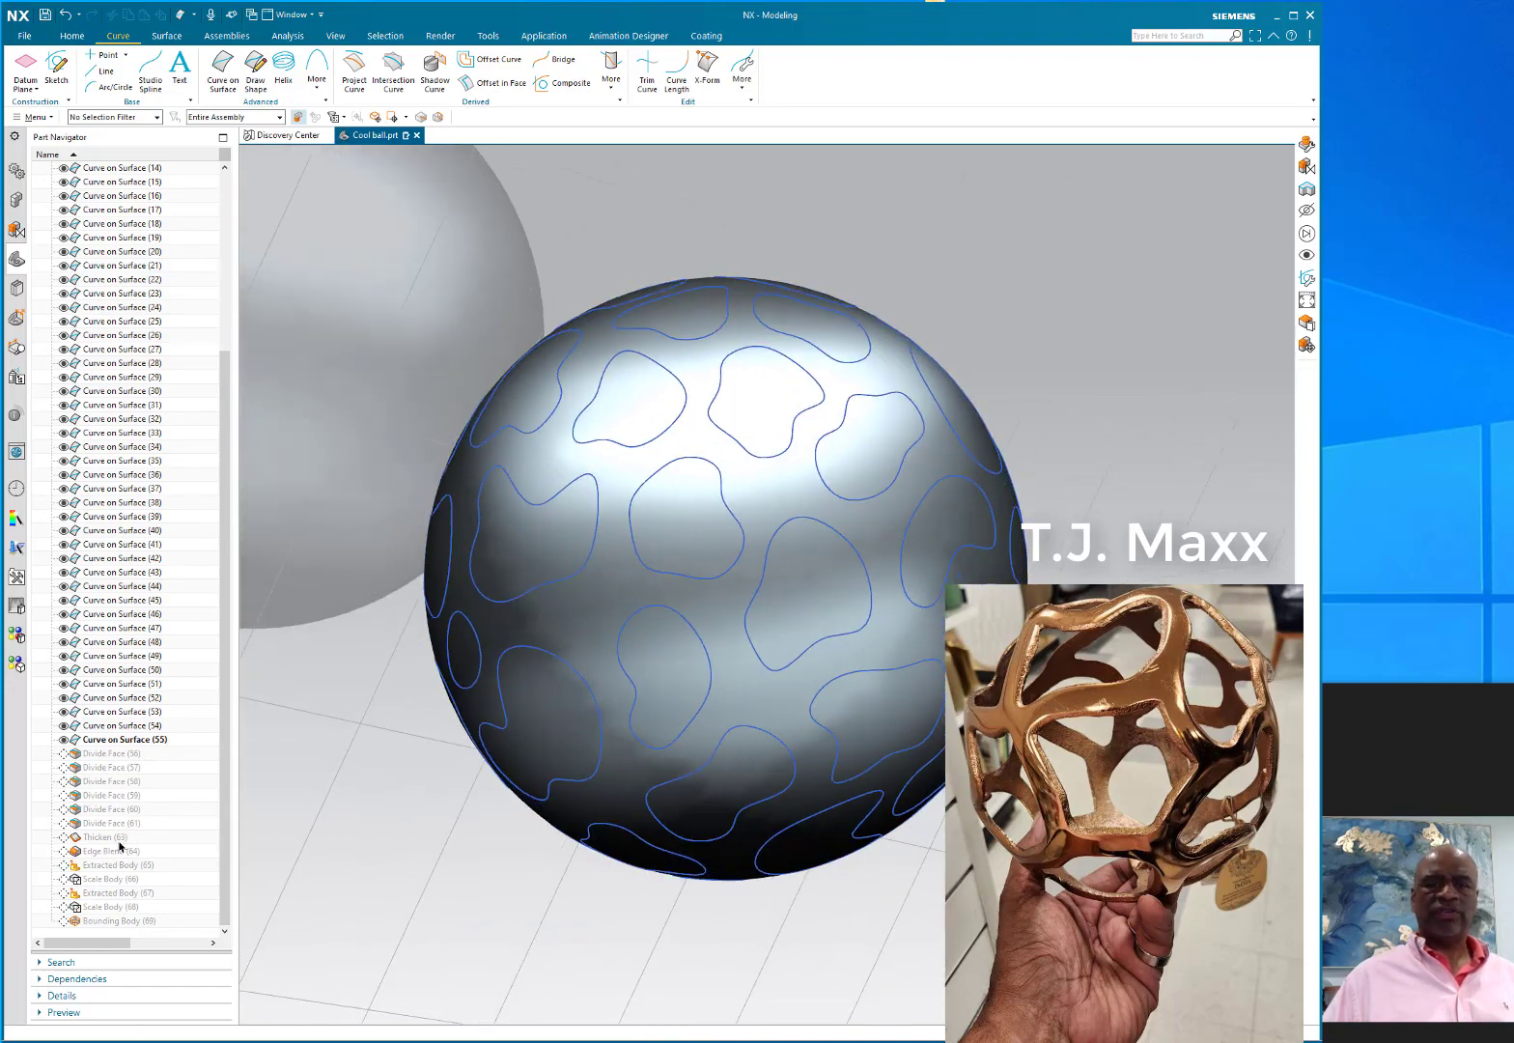
# Step: Make Divide Face (61) the current feature and orbit to inspect the split faces
pyautogui.click(125, 824)
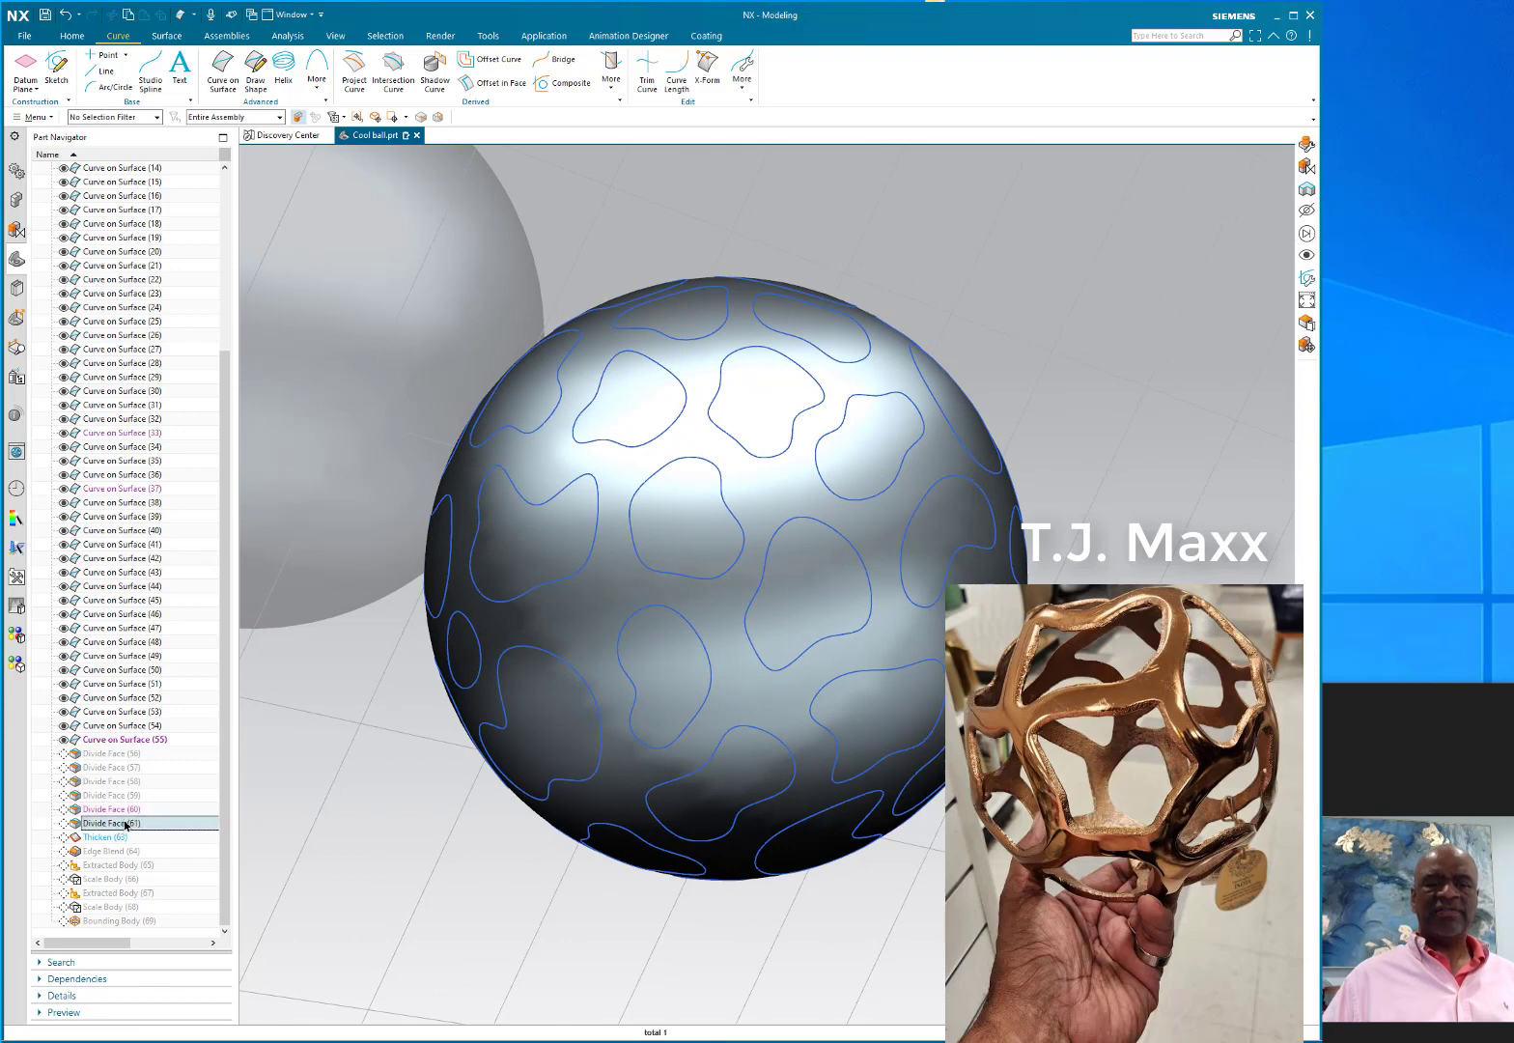
pyautogui.rightClick(125, 823)
pyautogui.click(164, 874)
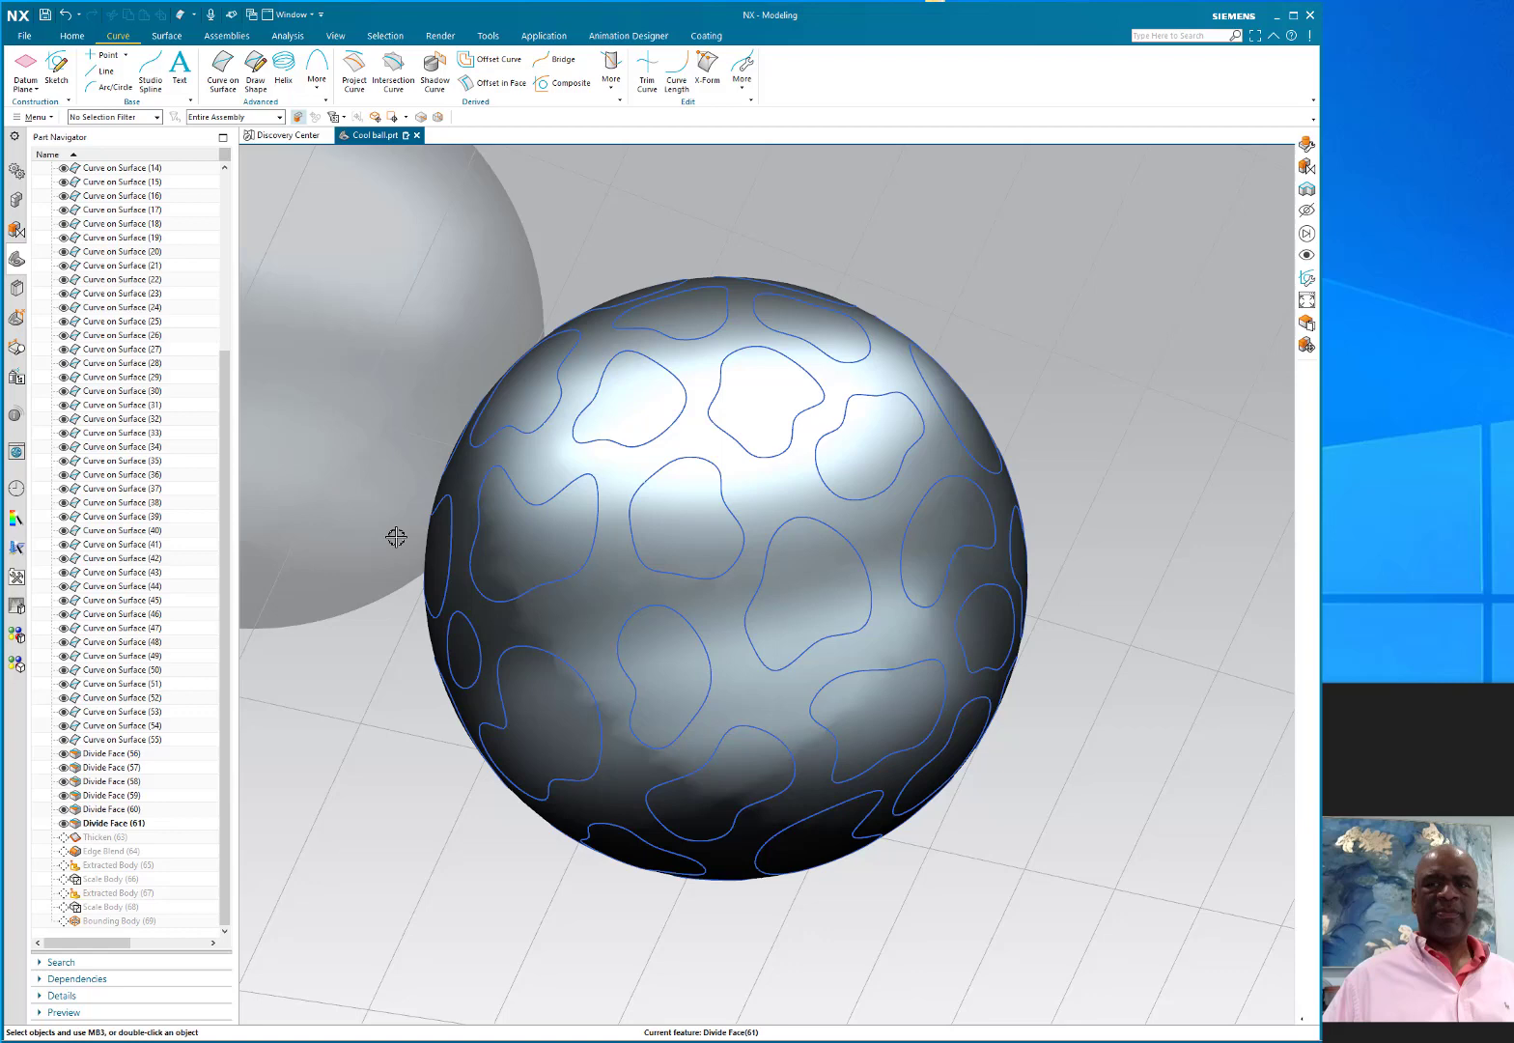
pyautogui.moveTo(395, 534); pyautogui.dragTo(344, 473, button='middle')
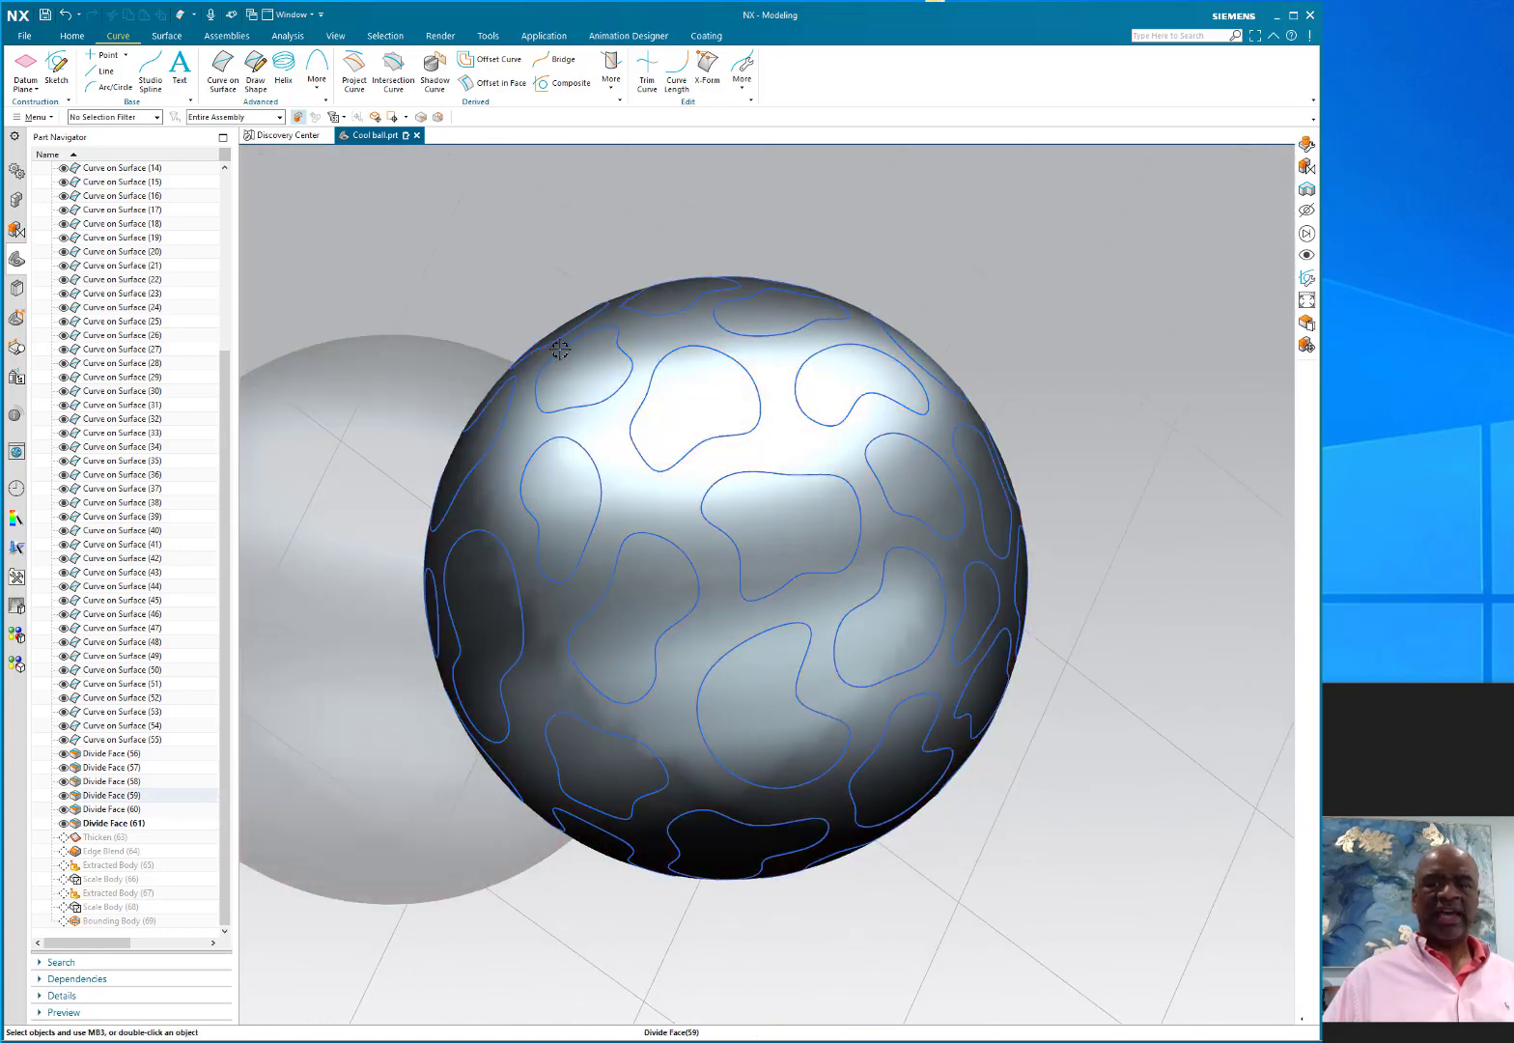
pyautogui.moveTo(456, 326); pyautogui.dragTo(457, 338, button='middle')
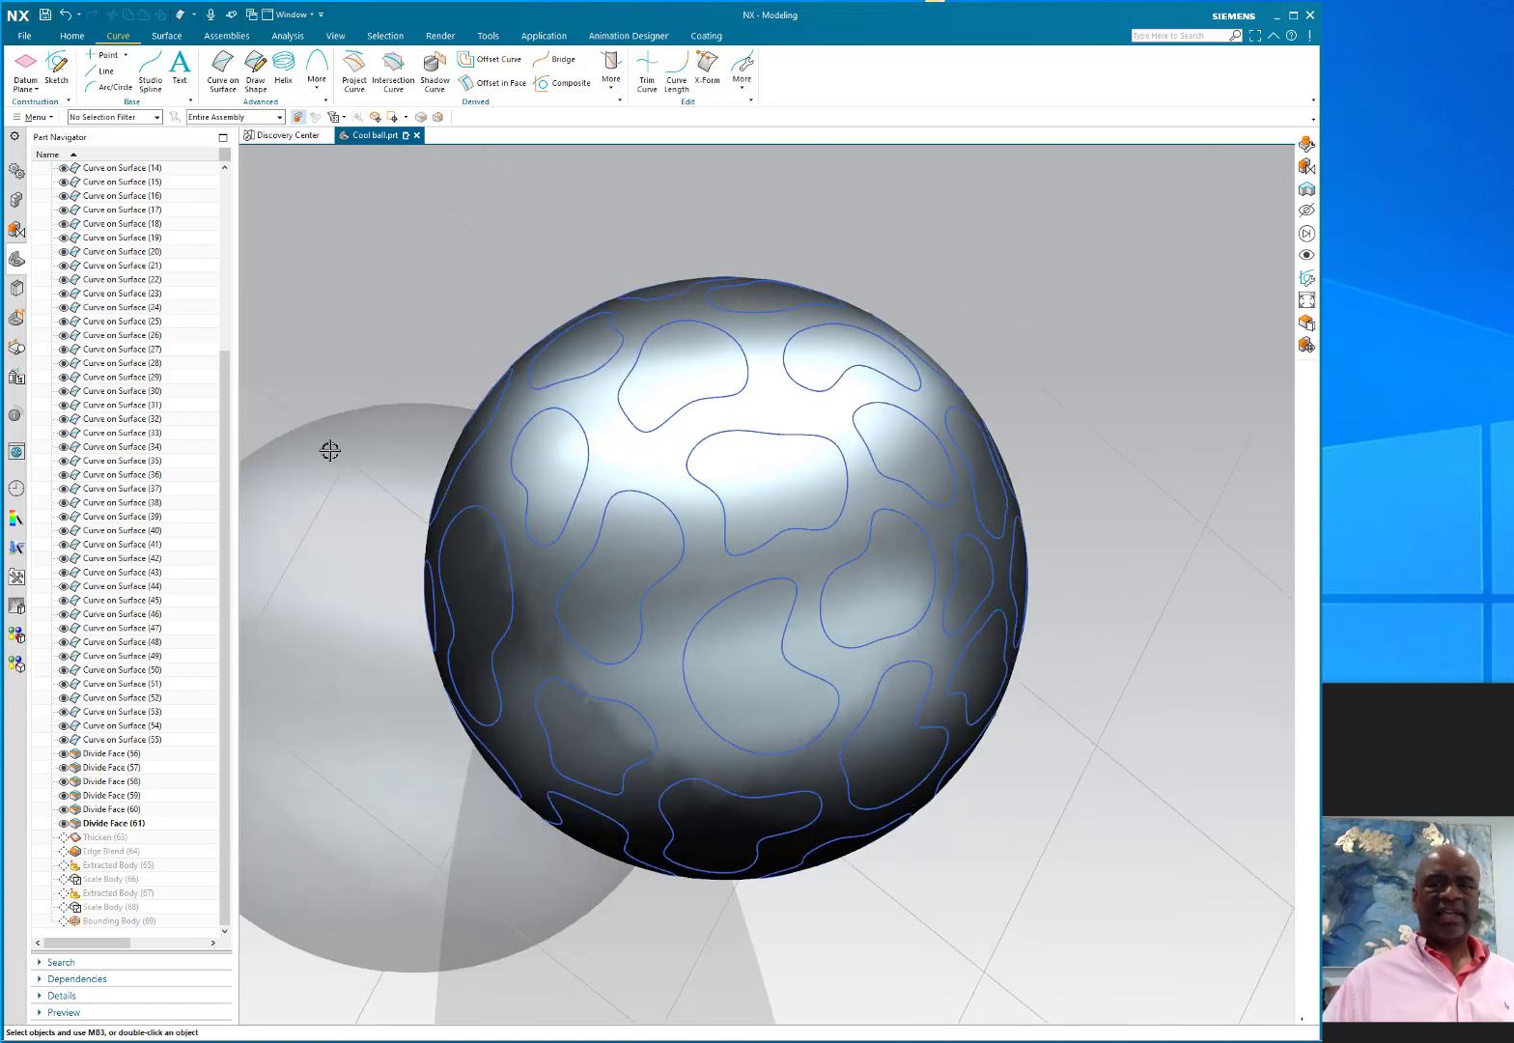
# Step: Hide all curves using show-and-hide by object type
pyautogui.hotkey('ctrl', 'shift', 'i')
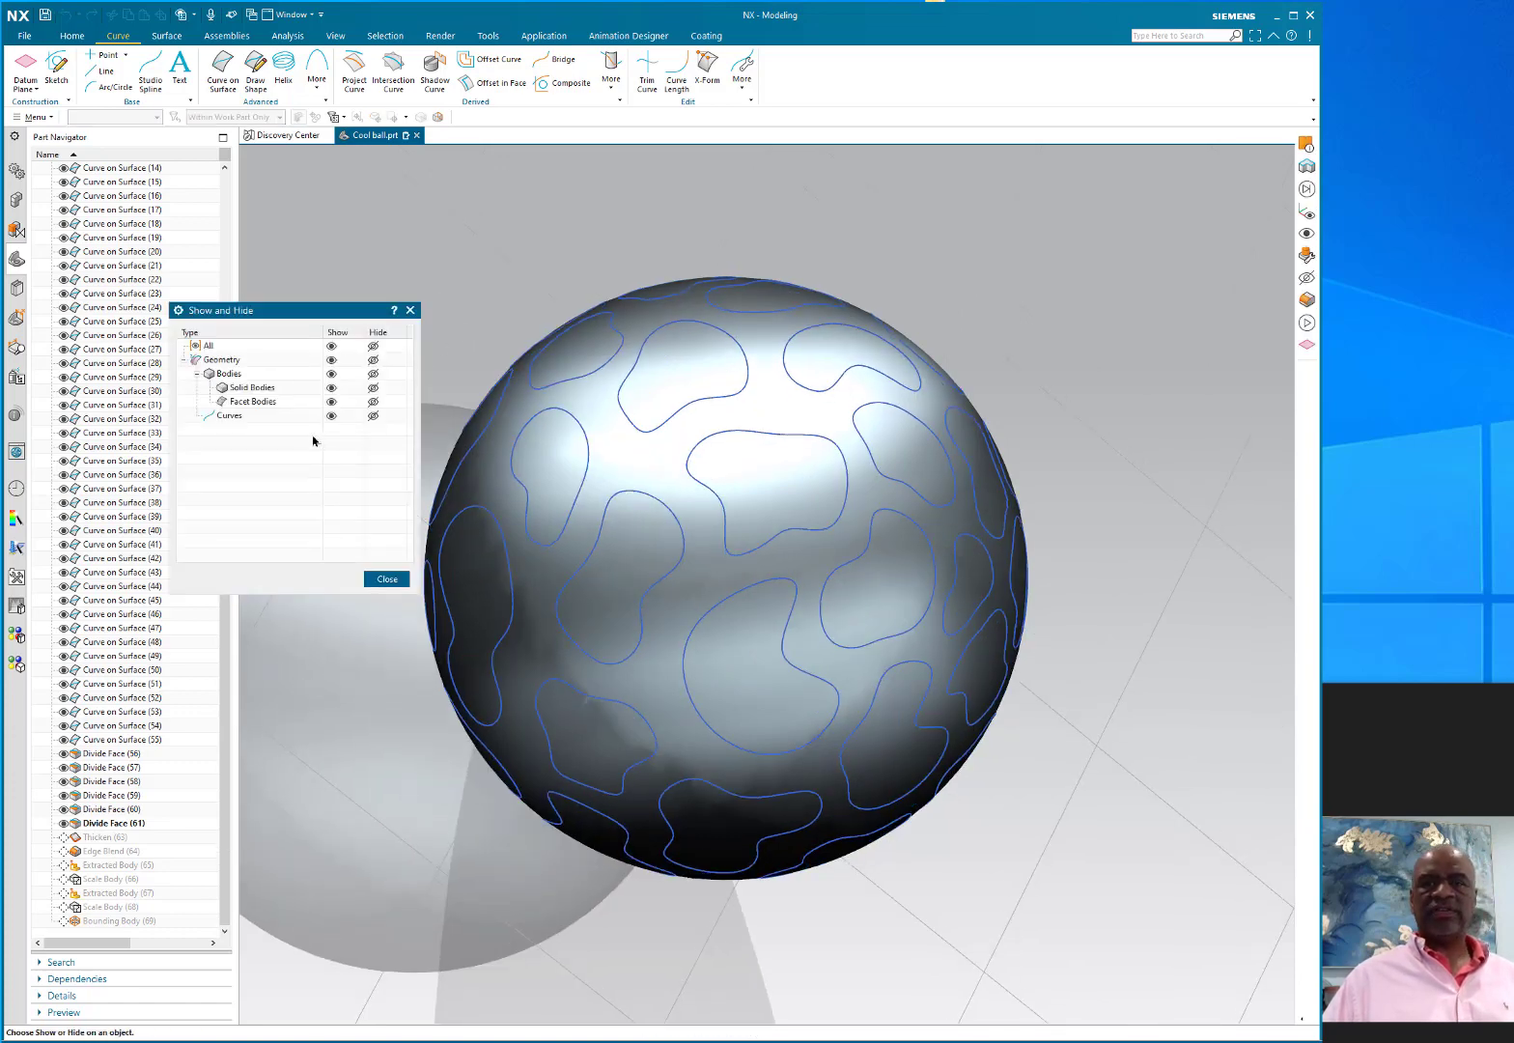
pyautogui.click(374, 416)
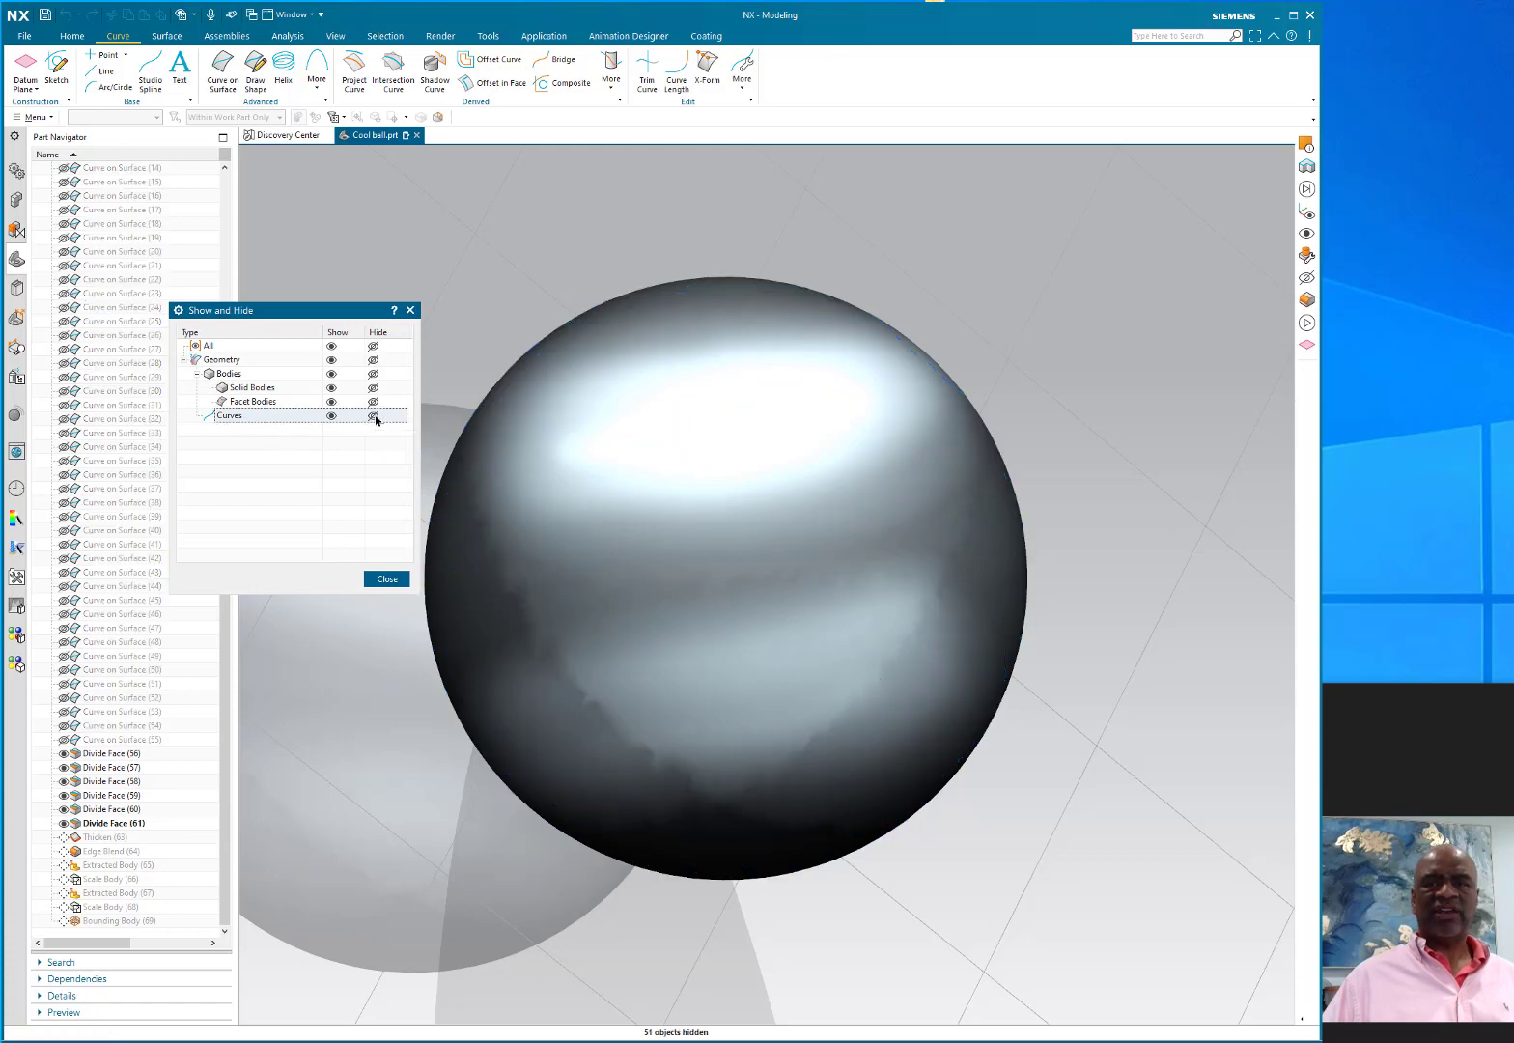
pyautogui.click(385, 580)
# Step: Turn on the Face Edges display effect and orbit to view the outlined faces
pyautogui.click(335, 36)
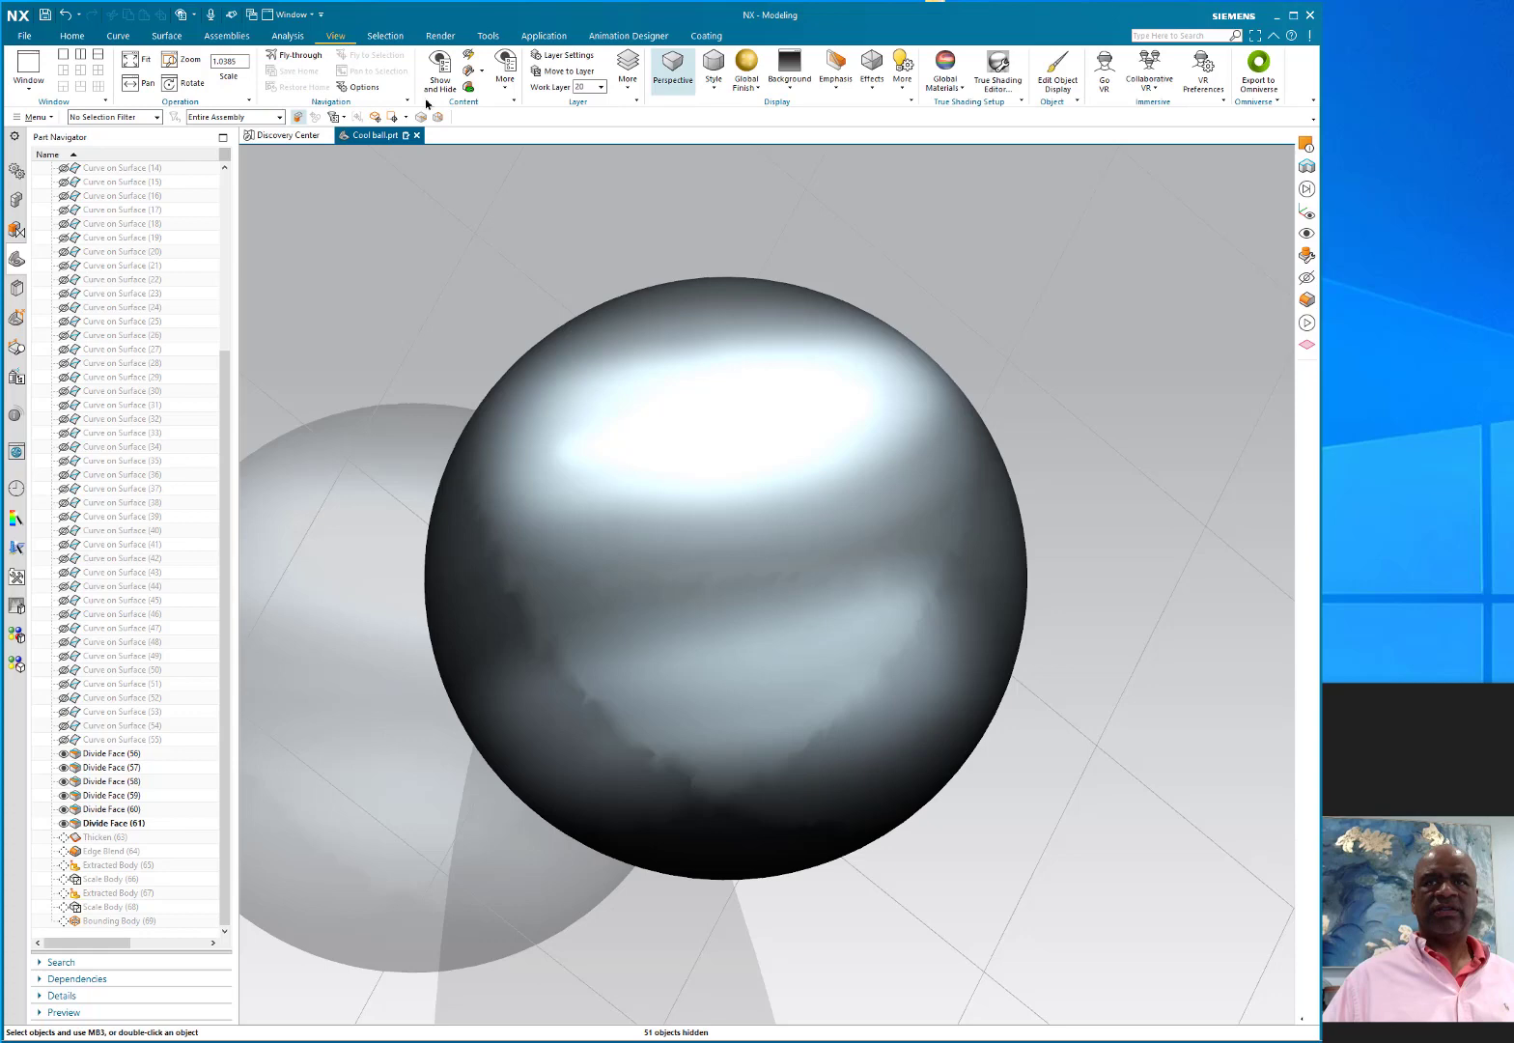
pyautogui.click(872, 87)
pyautogui.click(865, 110)
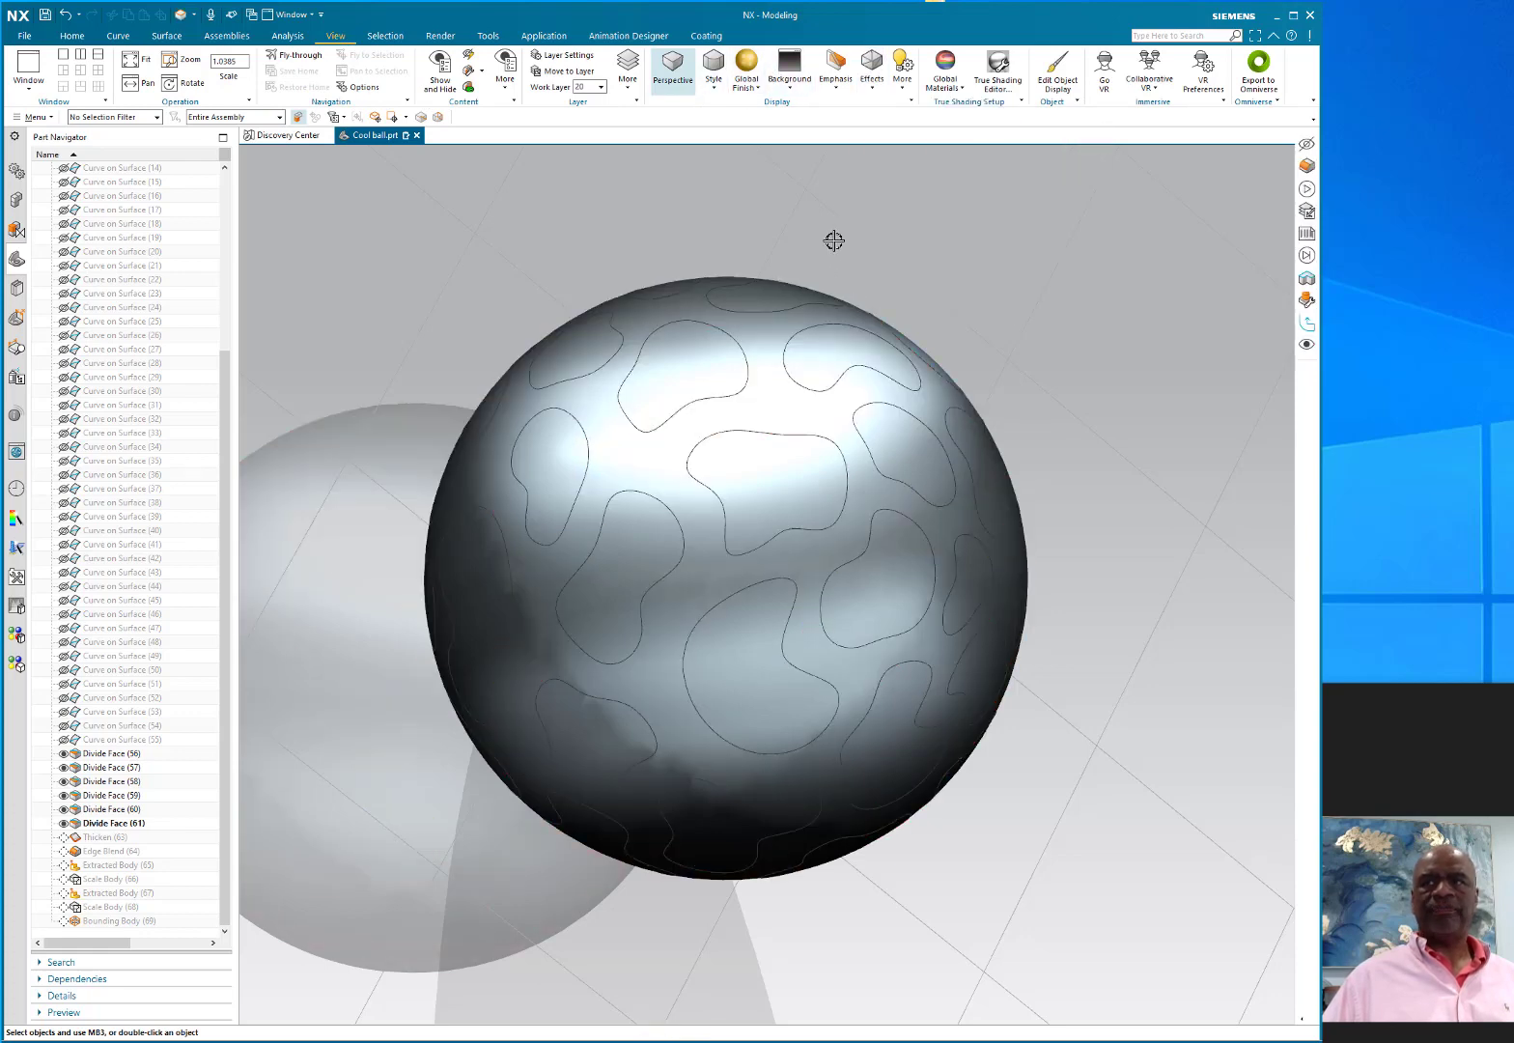
pyautogui.moveTo(630, 248); pyautogui.dragTo(644, 274, button='middle')
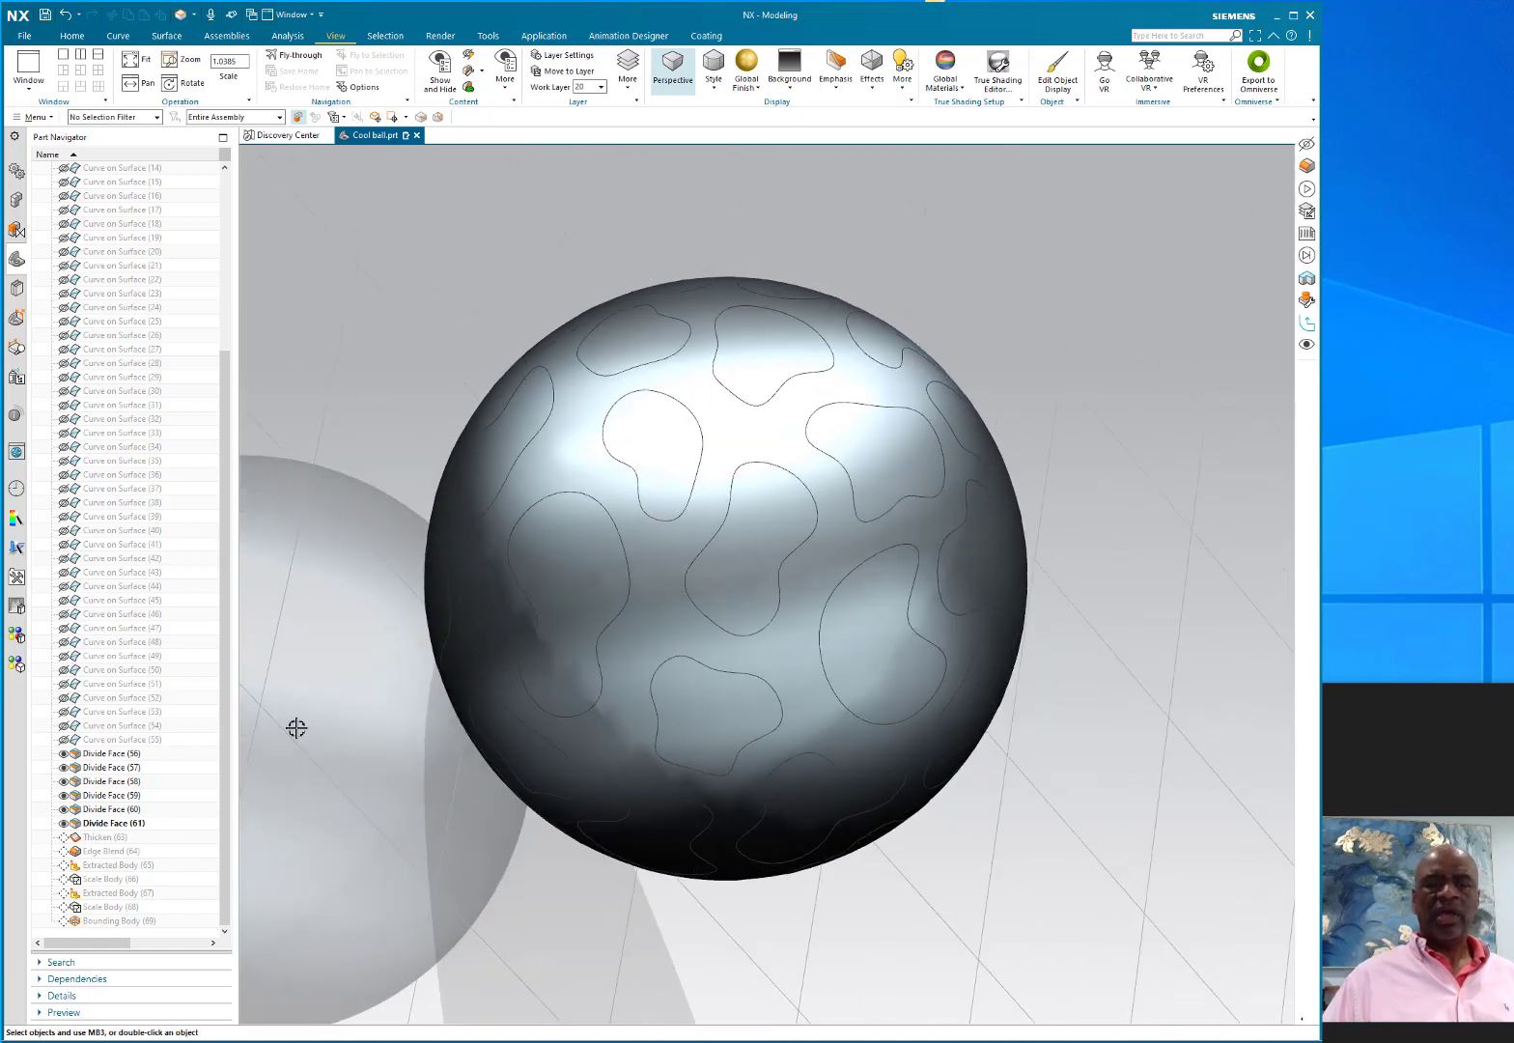
pyautogui.moveTo(417, 415); pyautogui.dragTo(425, 365, button='middle')
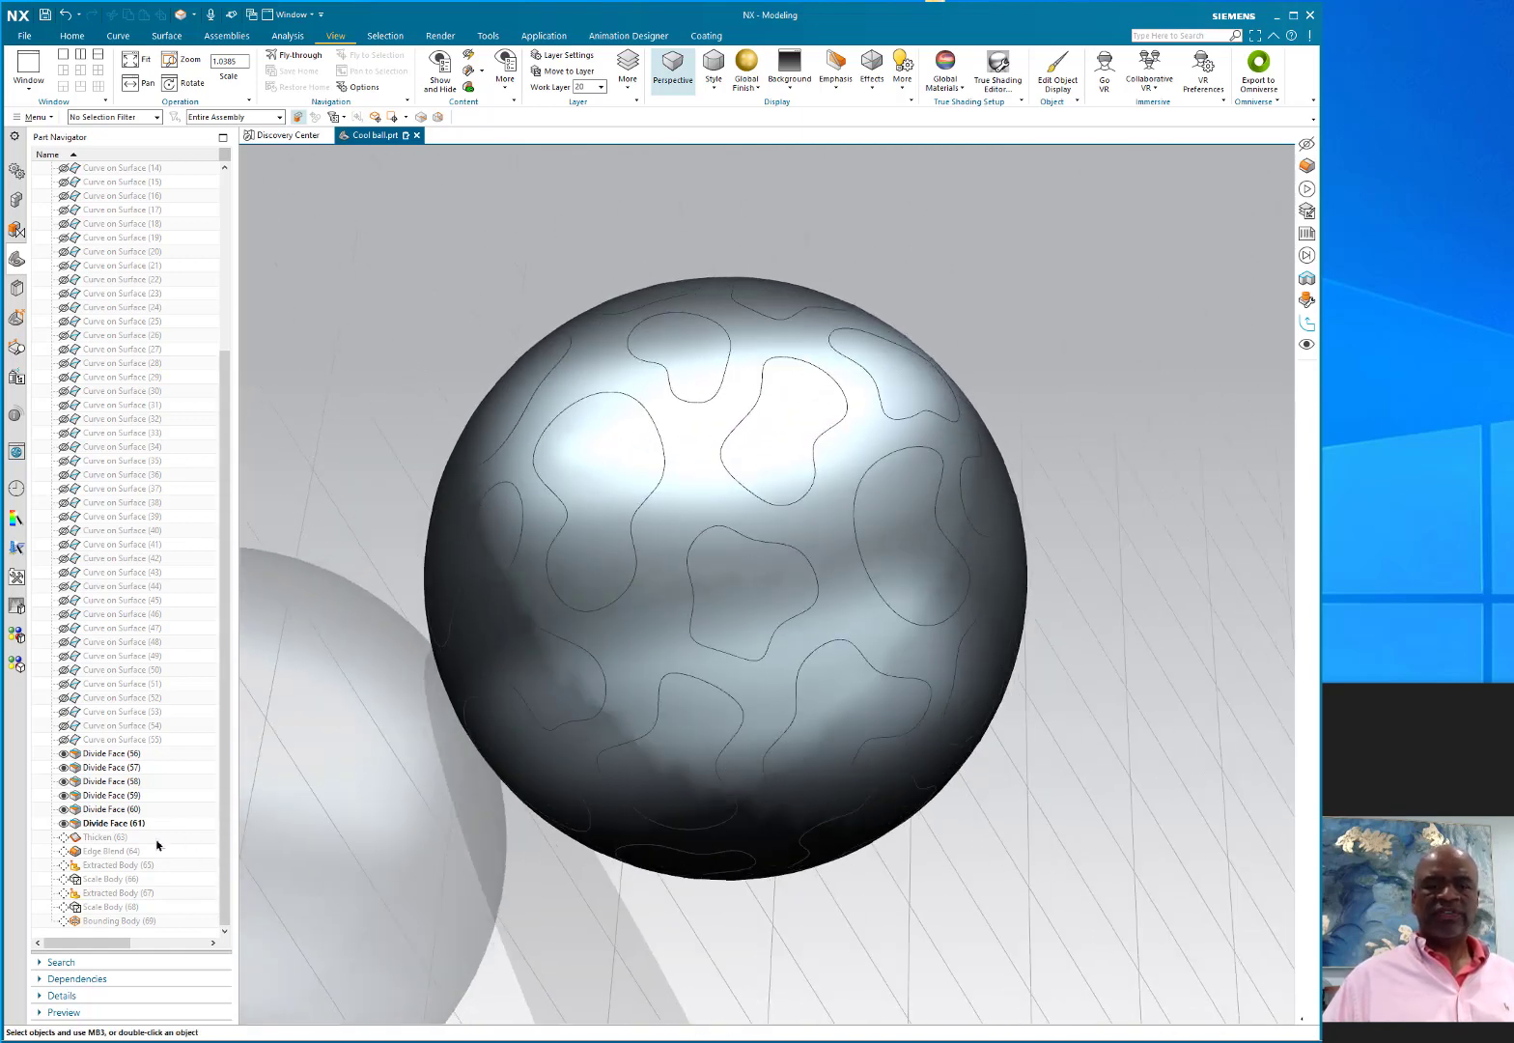
# Step: Bring up the Thicken (63) feature options and orbit to check the thickened sphere's shading
pyautogui.rightClick(130, 839)
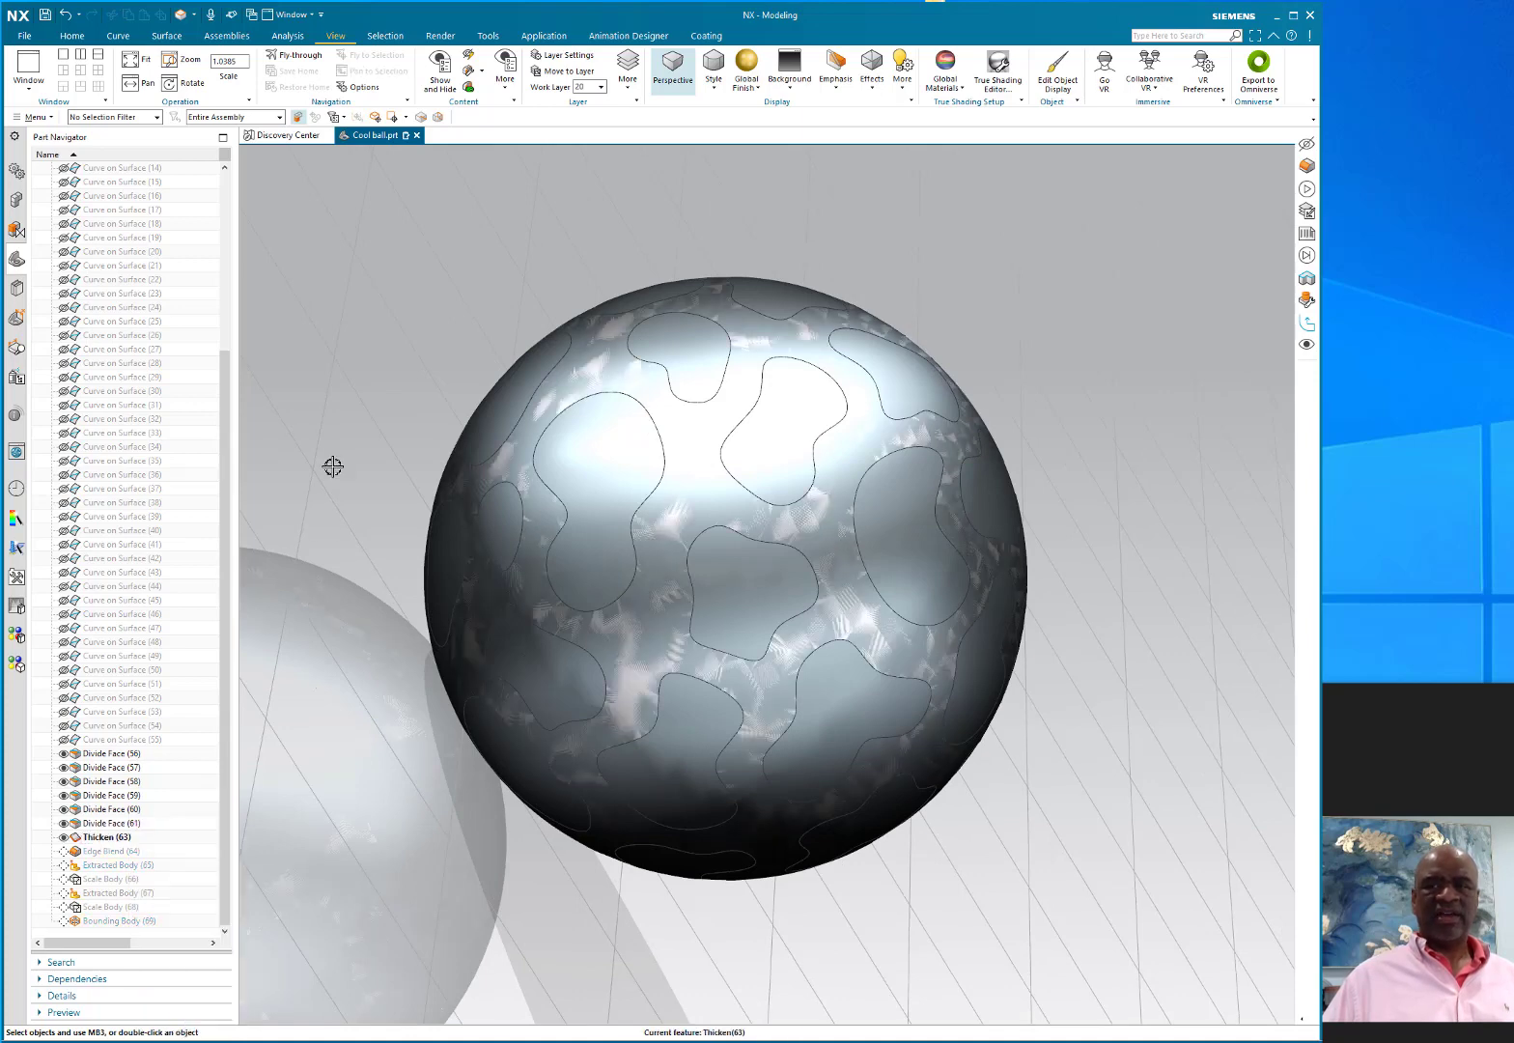
pyautogui.moveTo(333, 449); pyautogui.dragTo(334, 412, button='middle')
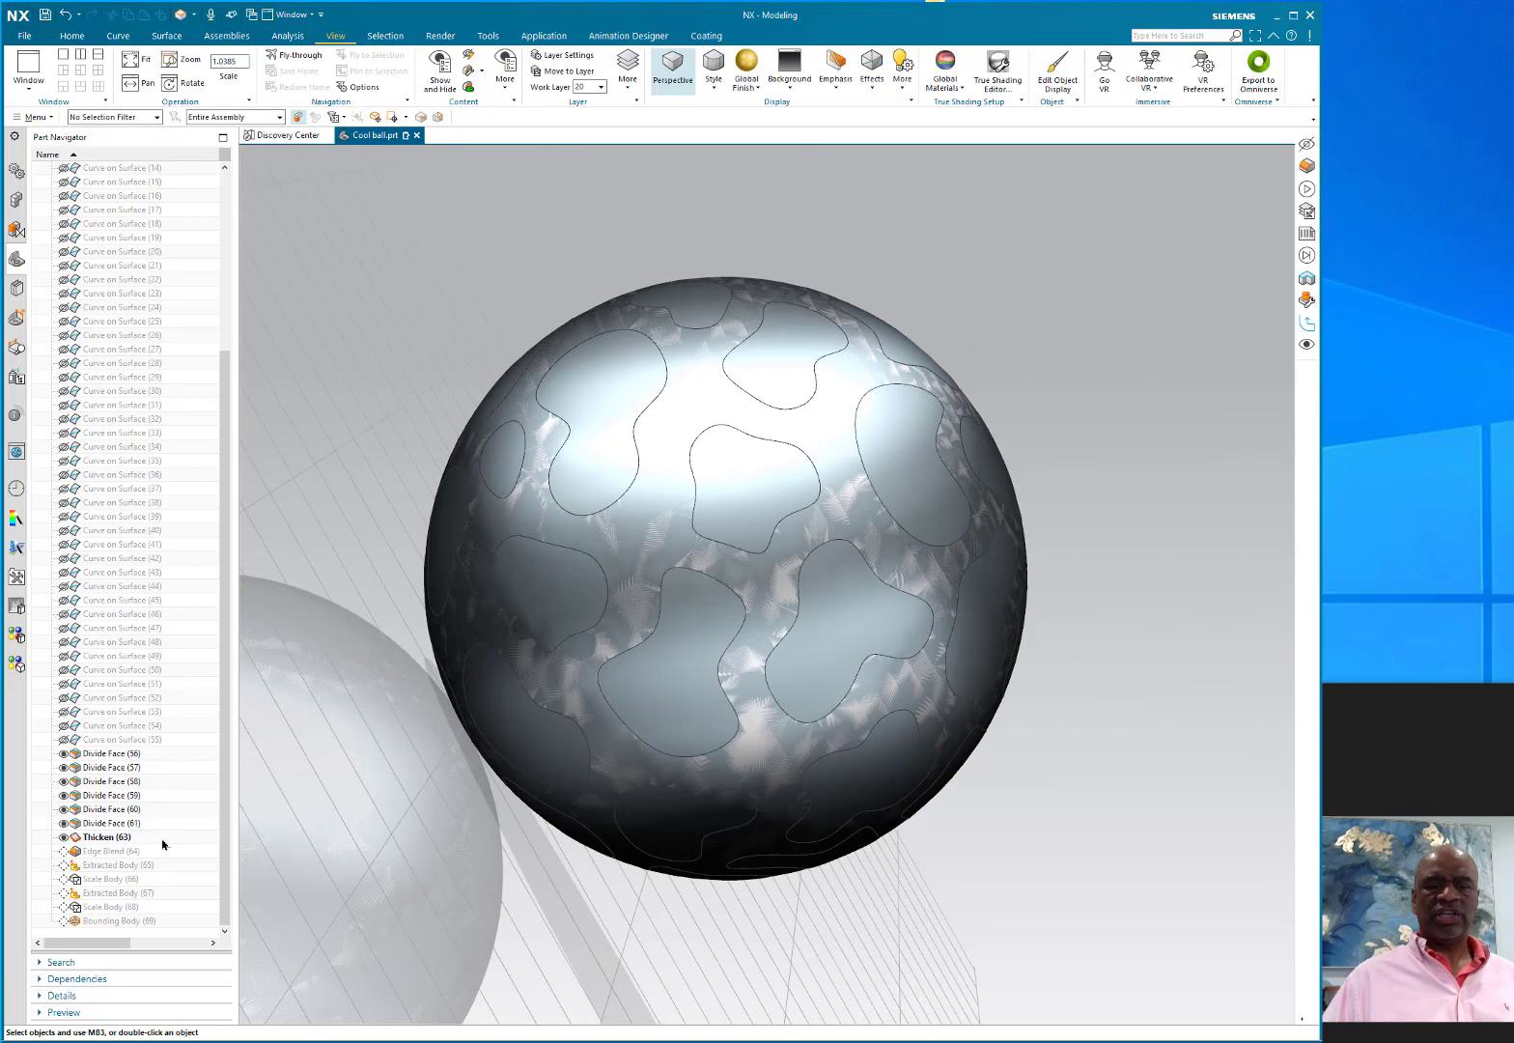
pyautogui.moveTo(280, 577)
pyautogui.mouseDown(button='middle')
pyautogui.moveTo(291, 602)
pyautogui.moveTo(277, 608)
pyautogui.moveTo(280, 586)
pyautogui.mouseUp(button='middle')
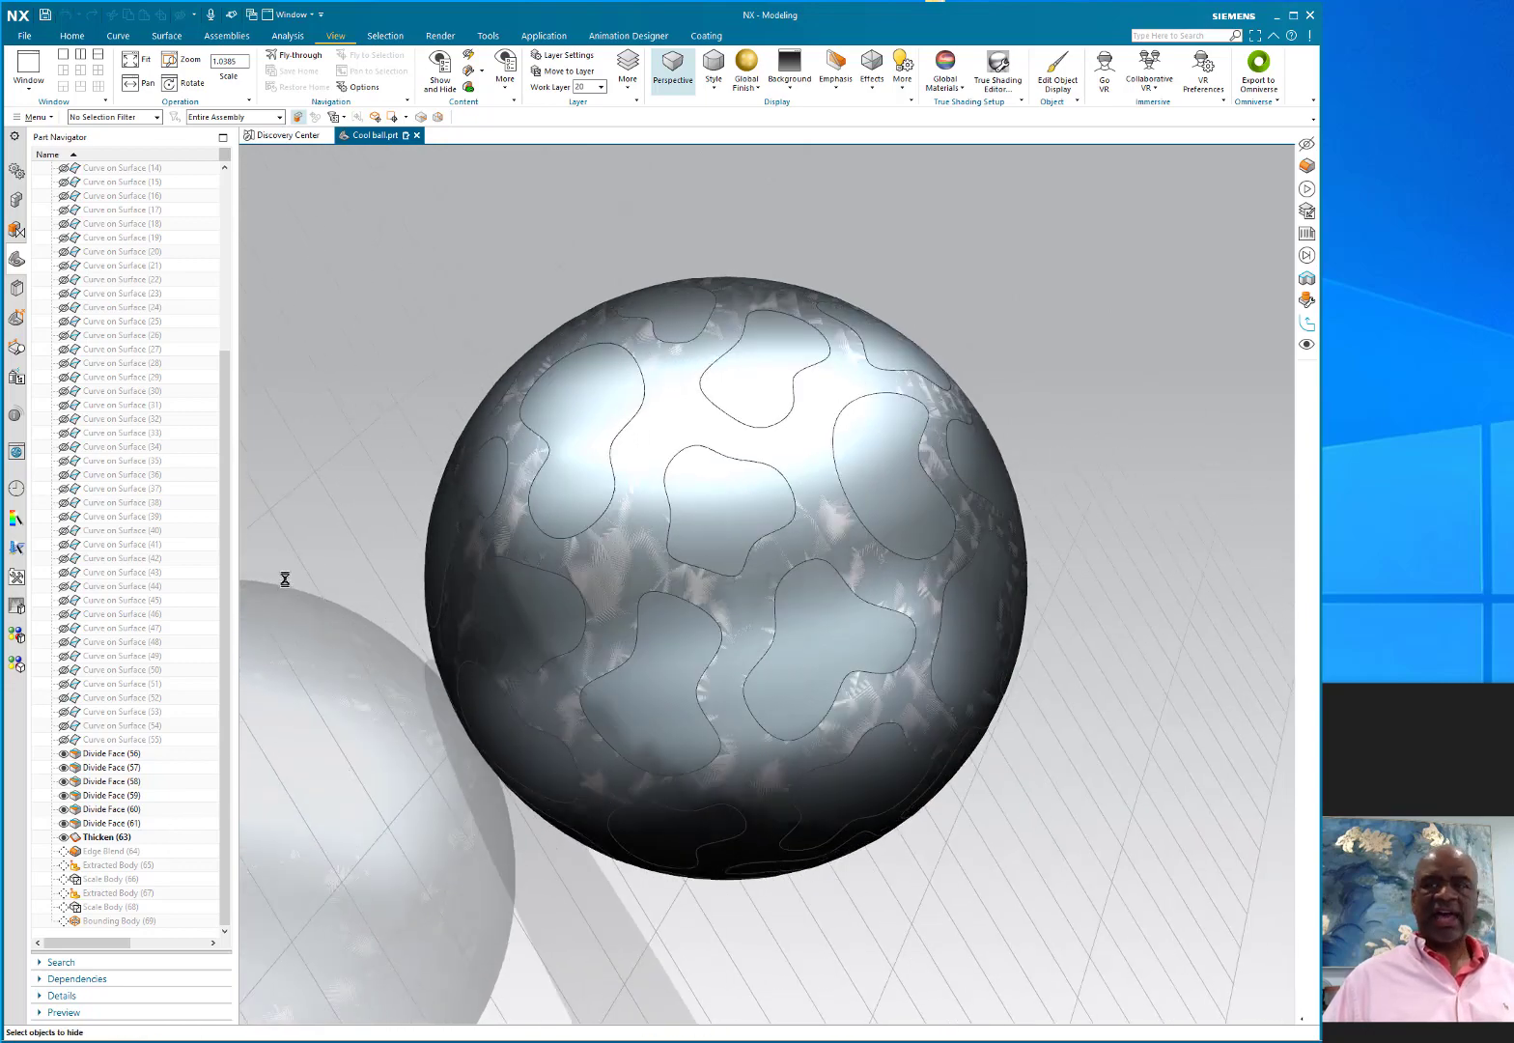
# Step: Hide the solid body covering the ball and orbit around the lattice sphere
pyautogui.hotkey('ctrl', 'b')
pyautogui.click(568, 426)
pyautogui.click(296, 665)
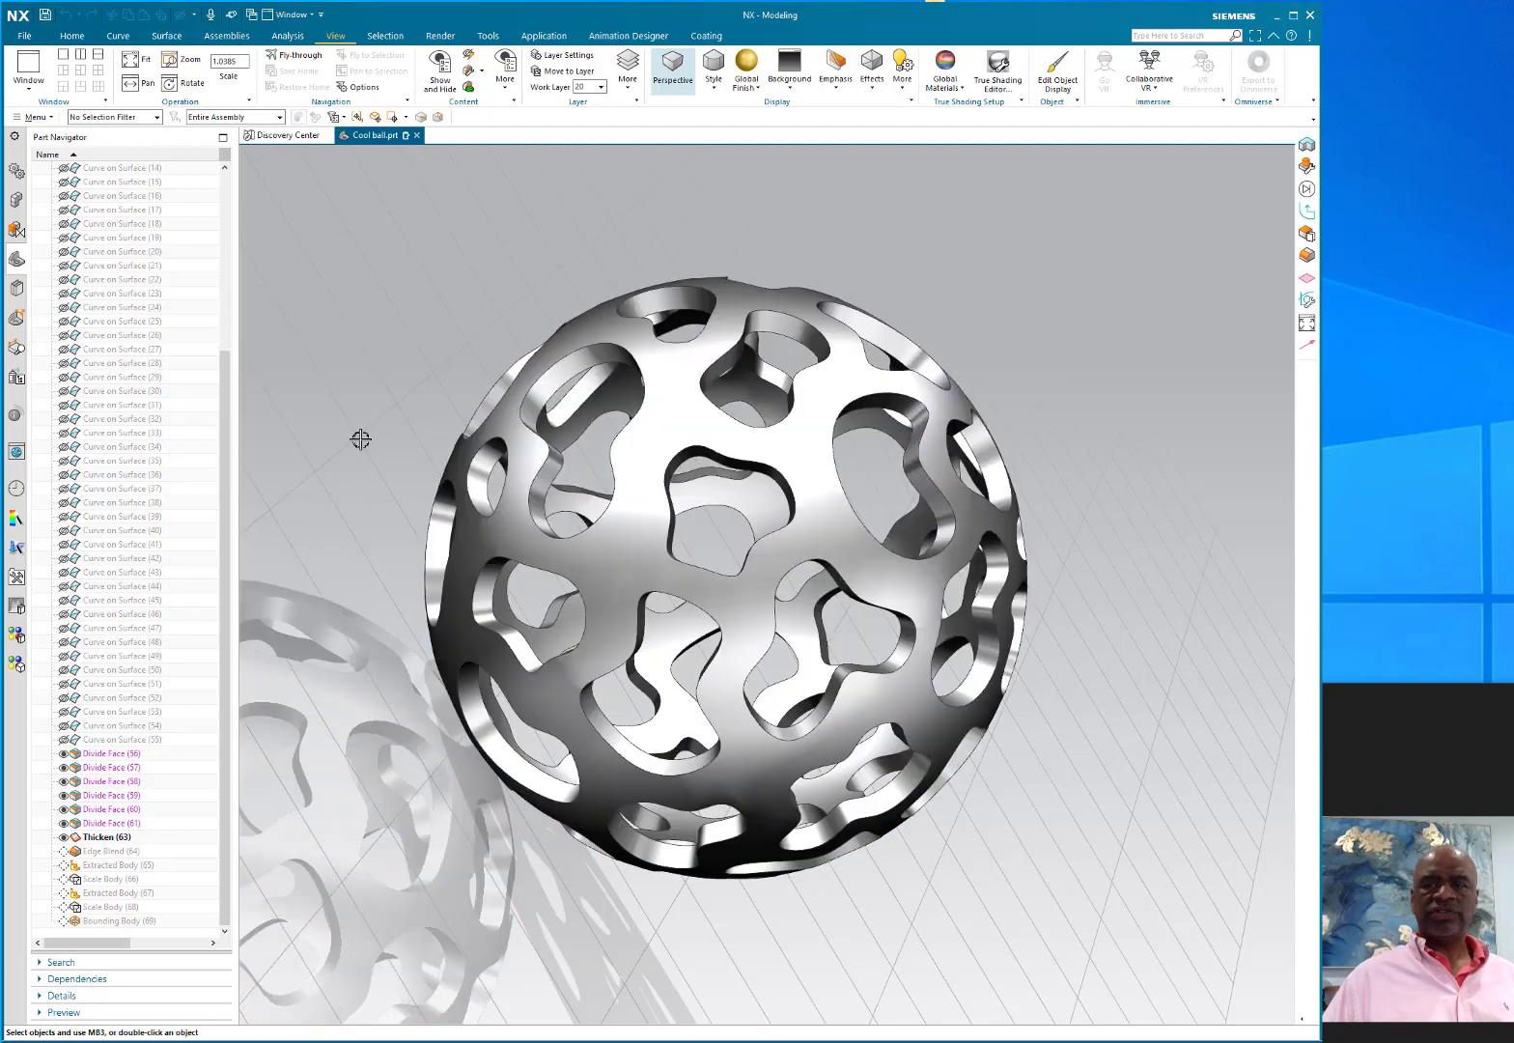
pyautogui.moveTo(382, 396); pyautogui.dragTo(512, 480, button='middle')
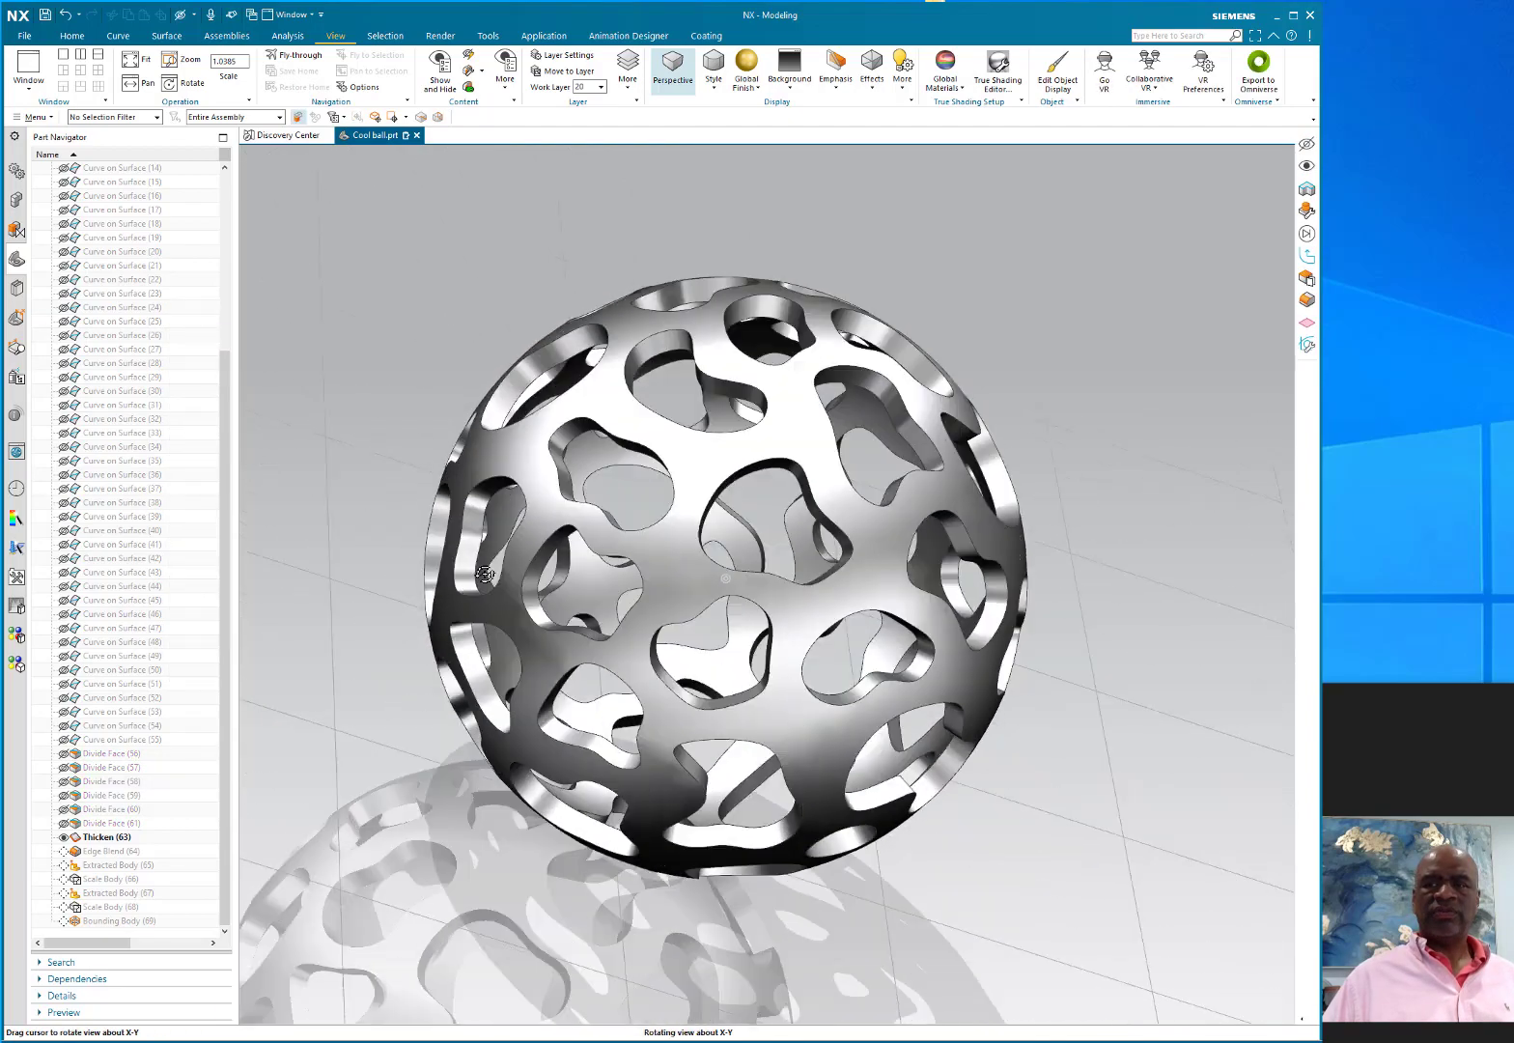
pyautogui.moveTo(484, 573); pyautogui.dragTo(425, 560, button='middle')
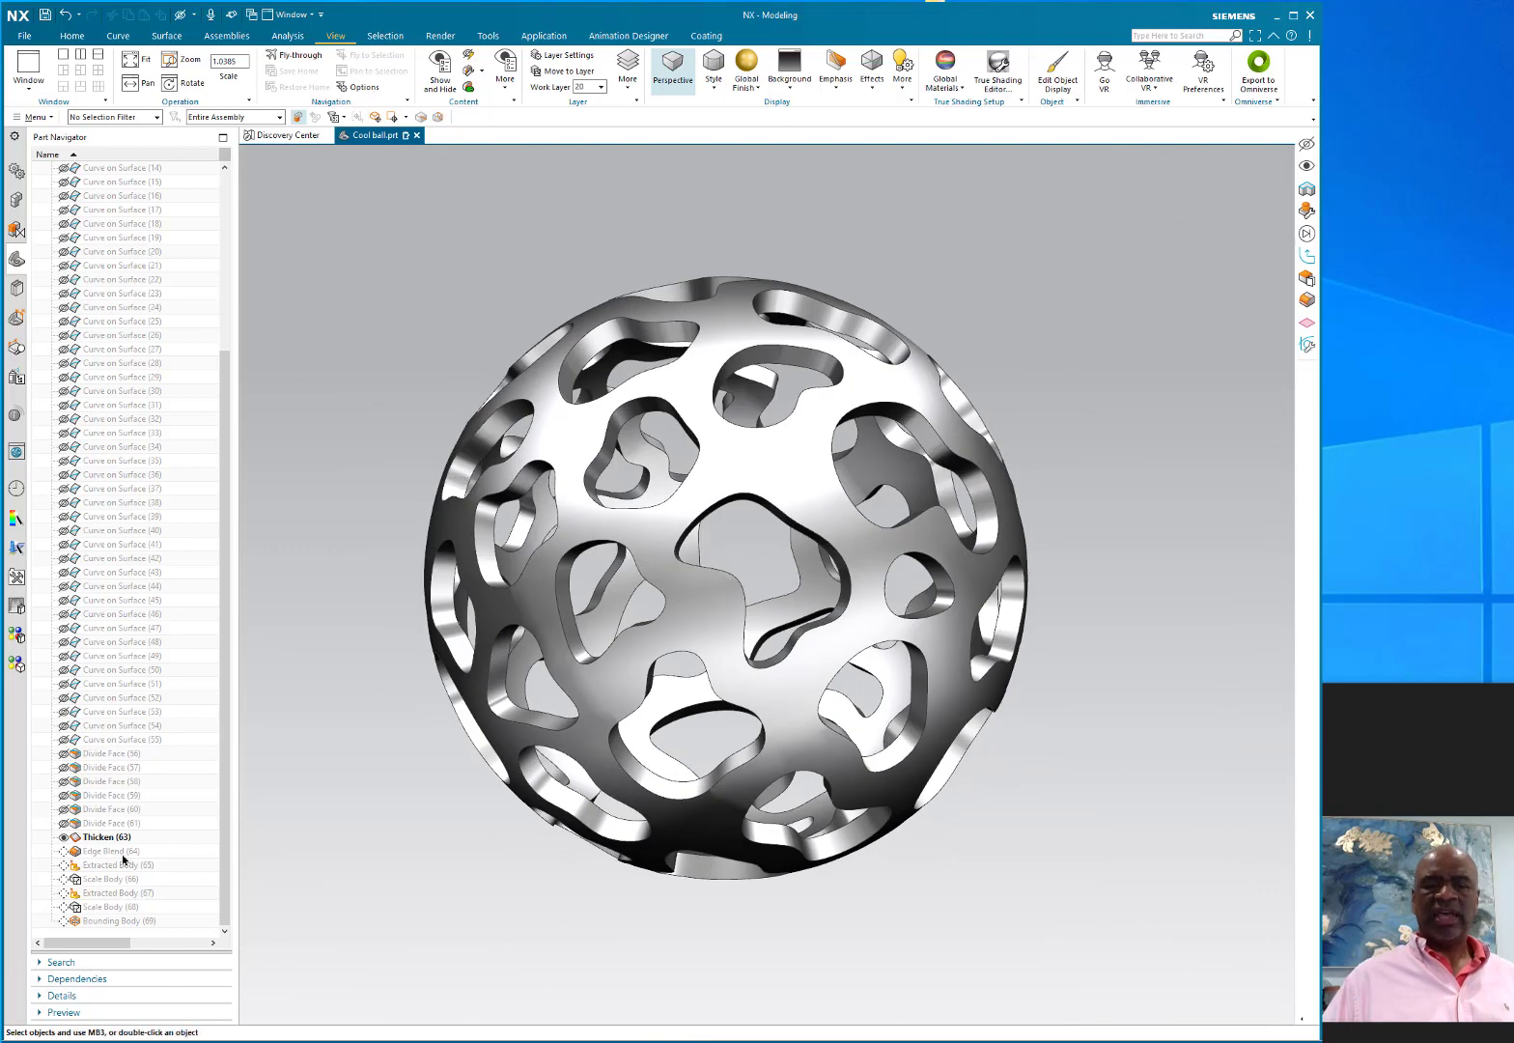
# Step: Make Edge Blend (64) the current feature and turn off the Face Edges display
pyautogui.rightClick(123, 855)
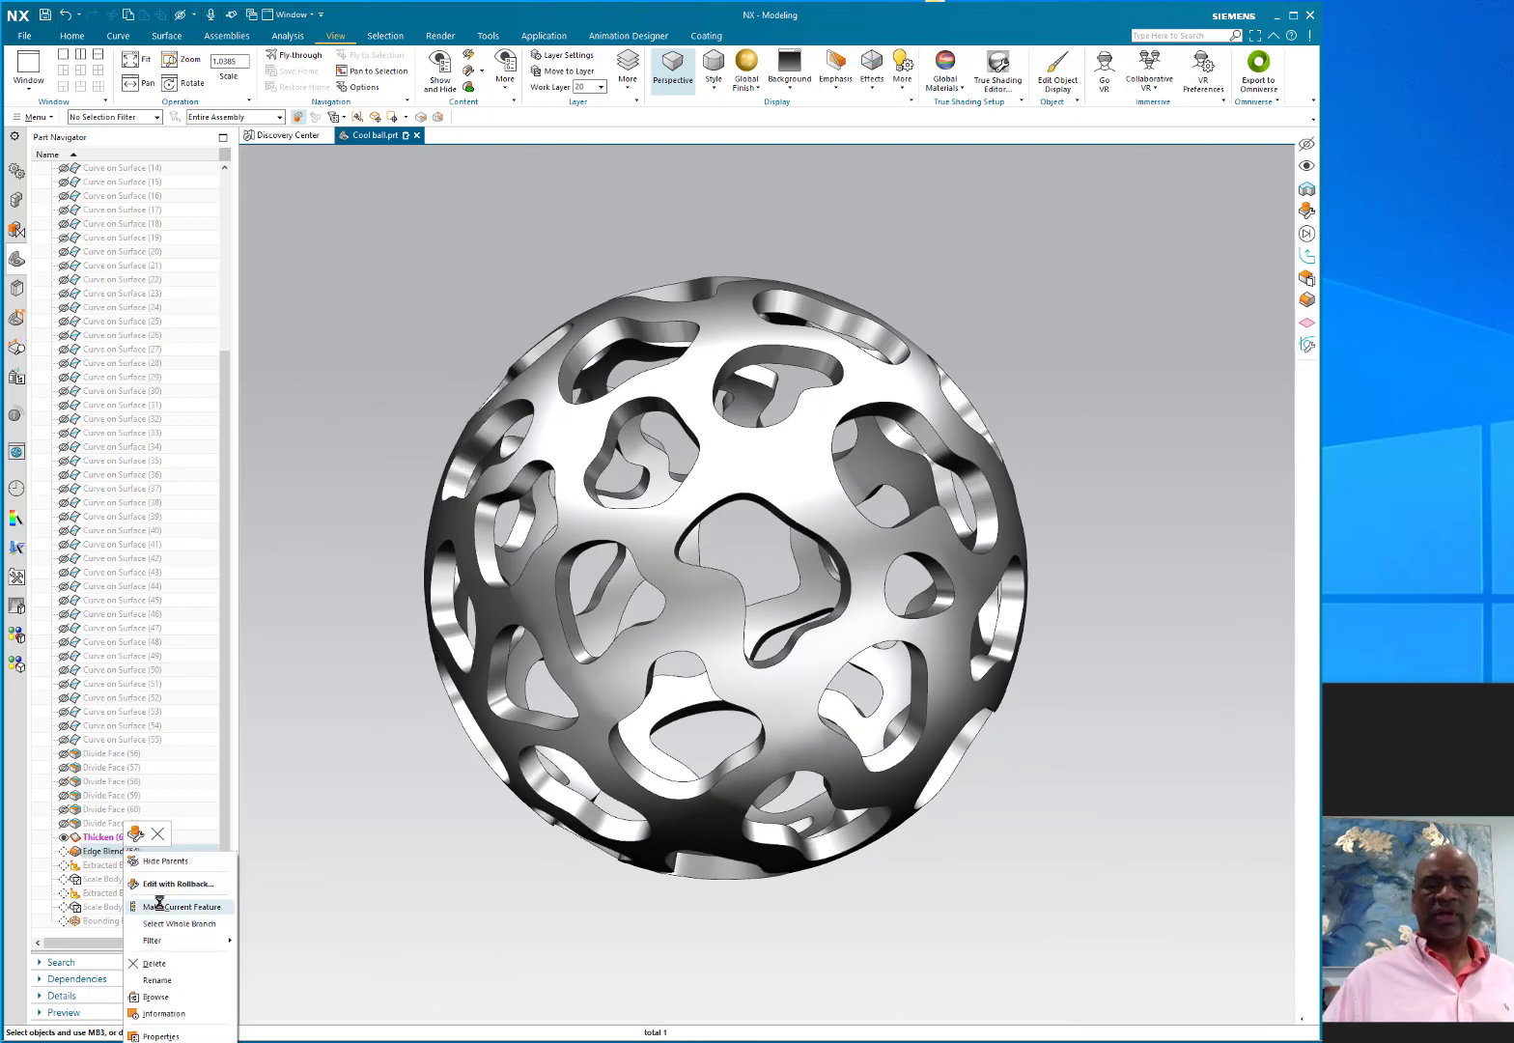
pyautogui.click(160, 906)
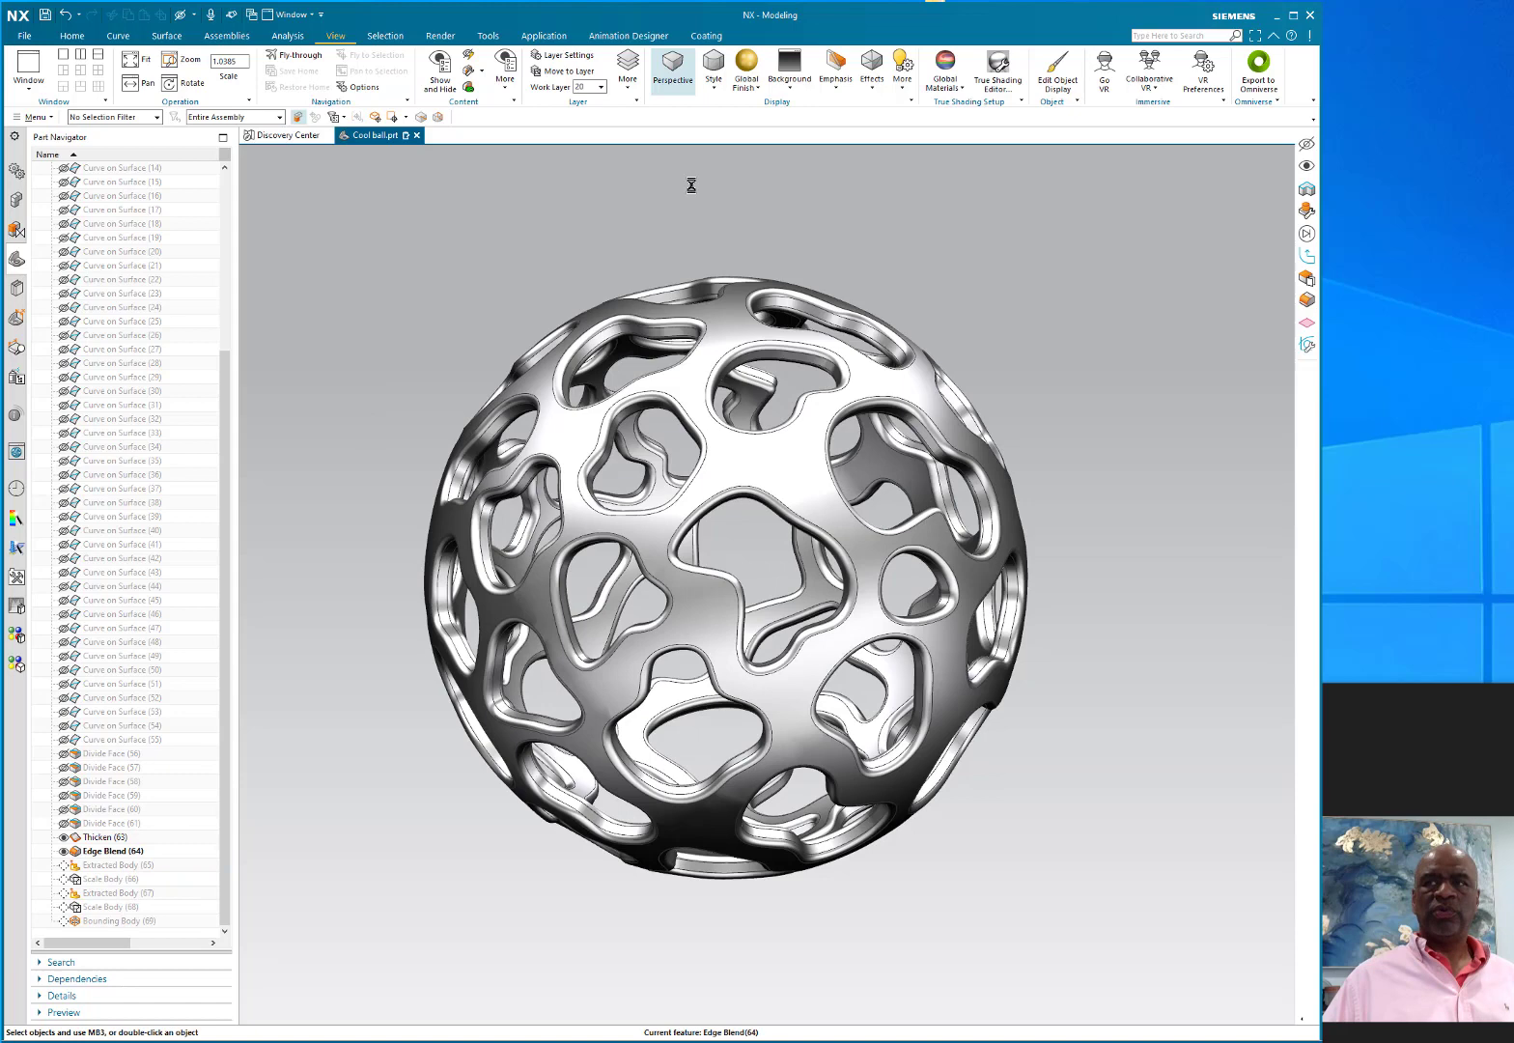
pyautogui.click(873, 89)
pyautogui.click(881, 109)
pyautogui.click(873, 95)
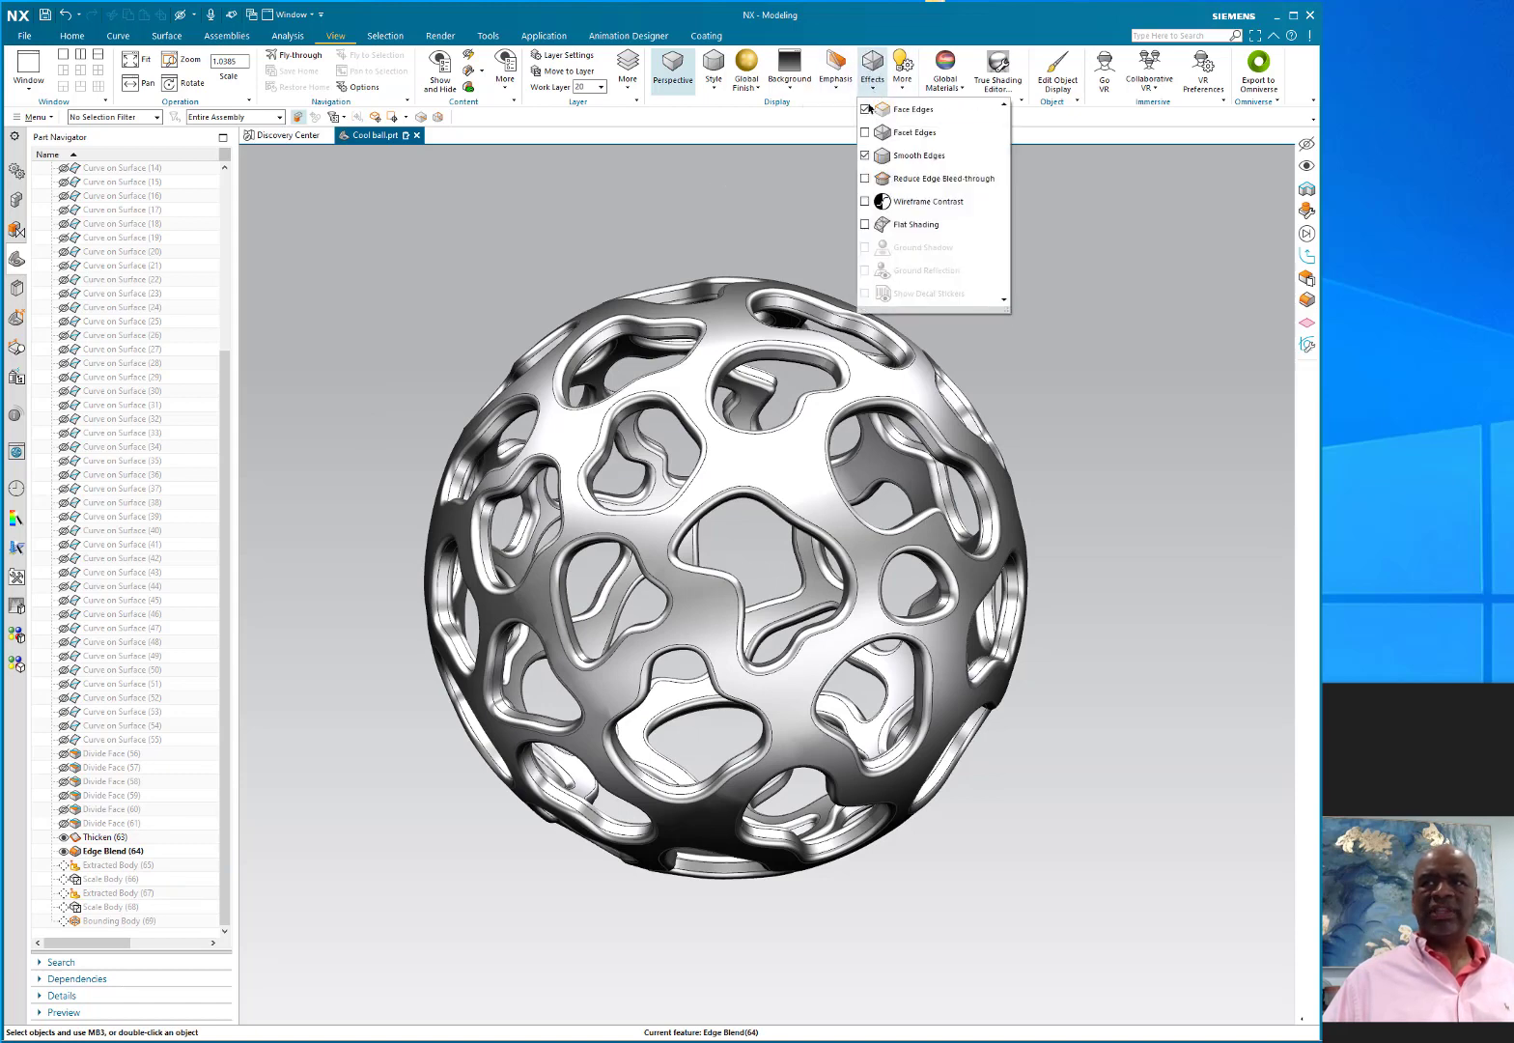
pyautogui.click(866, 109)
pyautogui.moveTo(964, 300); pyautogui.dragTo(736, 319, button='middle')
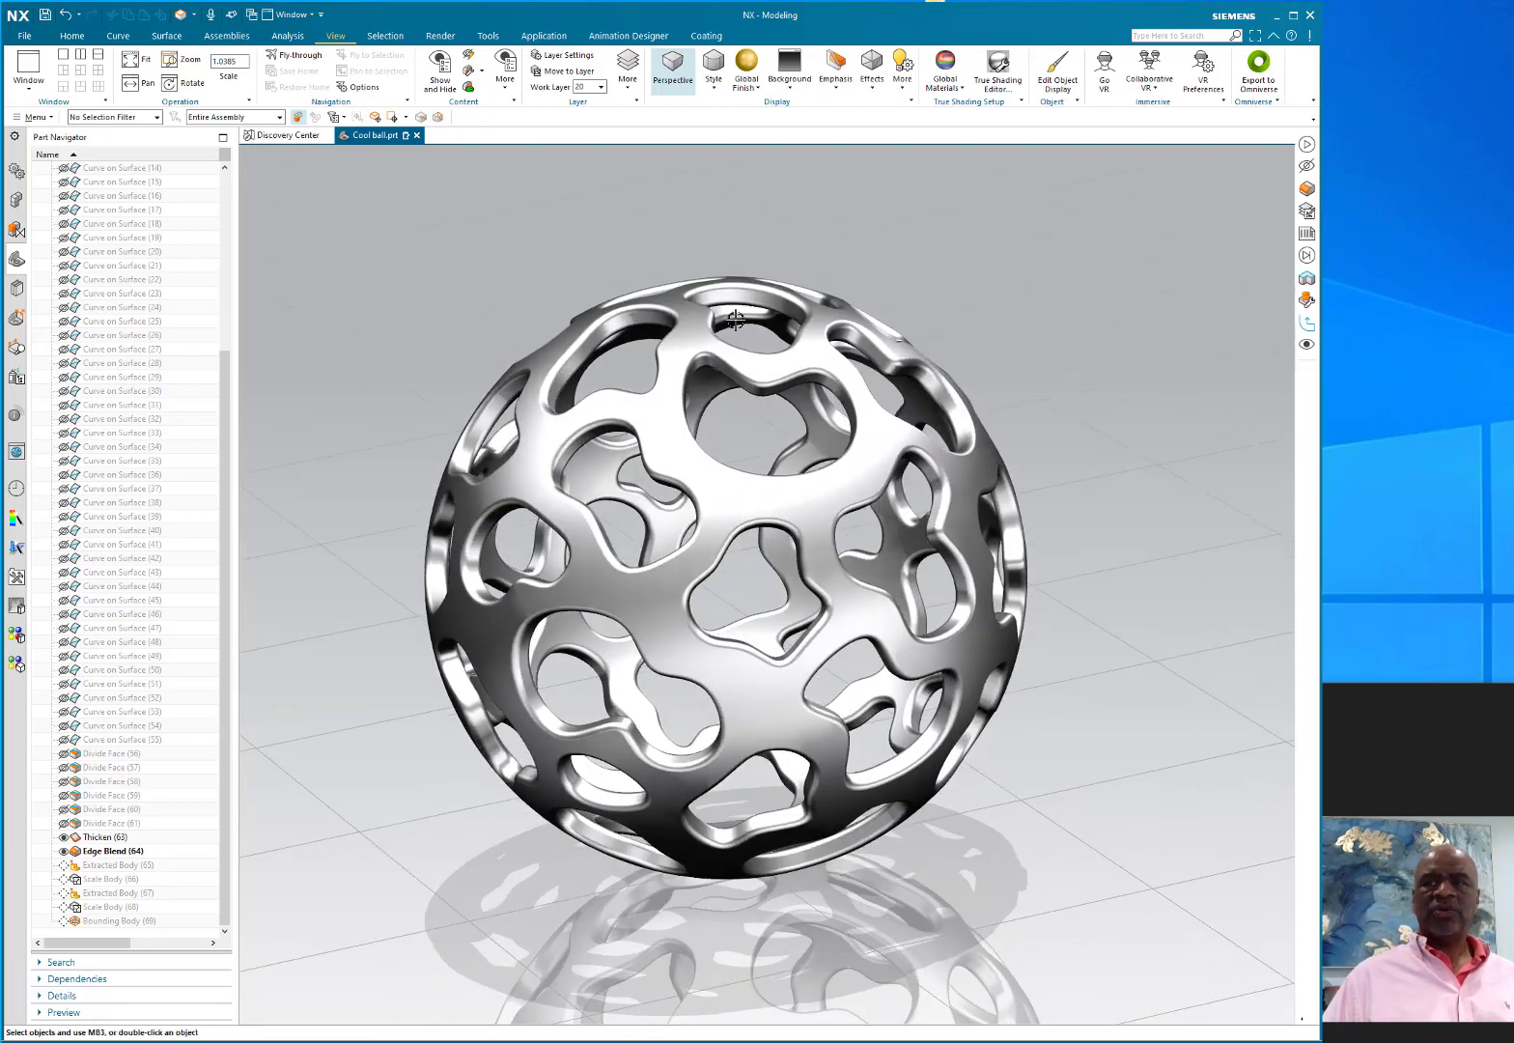
# Step: Select the Datum Coordinate System and make layer 61 visible in Layer Settings
pyautogui.scroll(-1, 570, 297)
pyautogui.moveTo(226, 389); pyautogui.dragTo(232, 152)
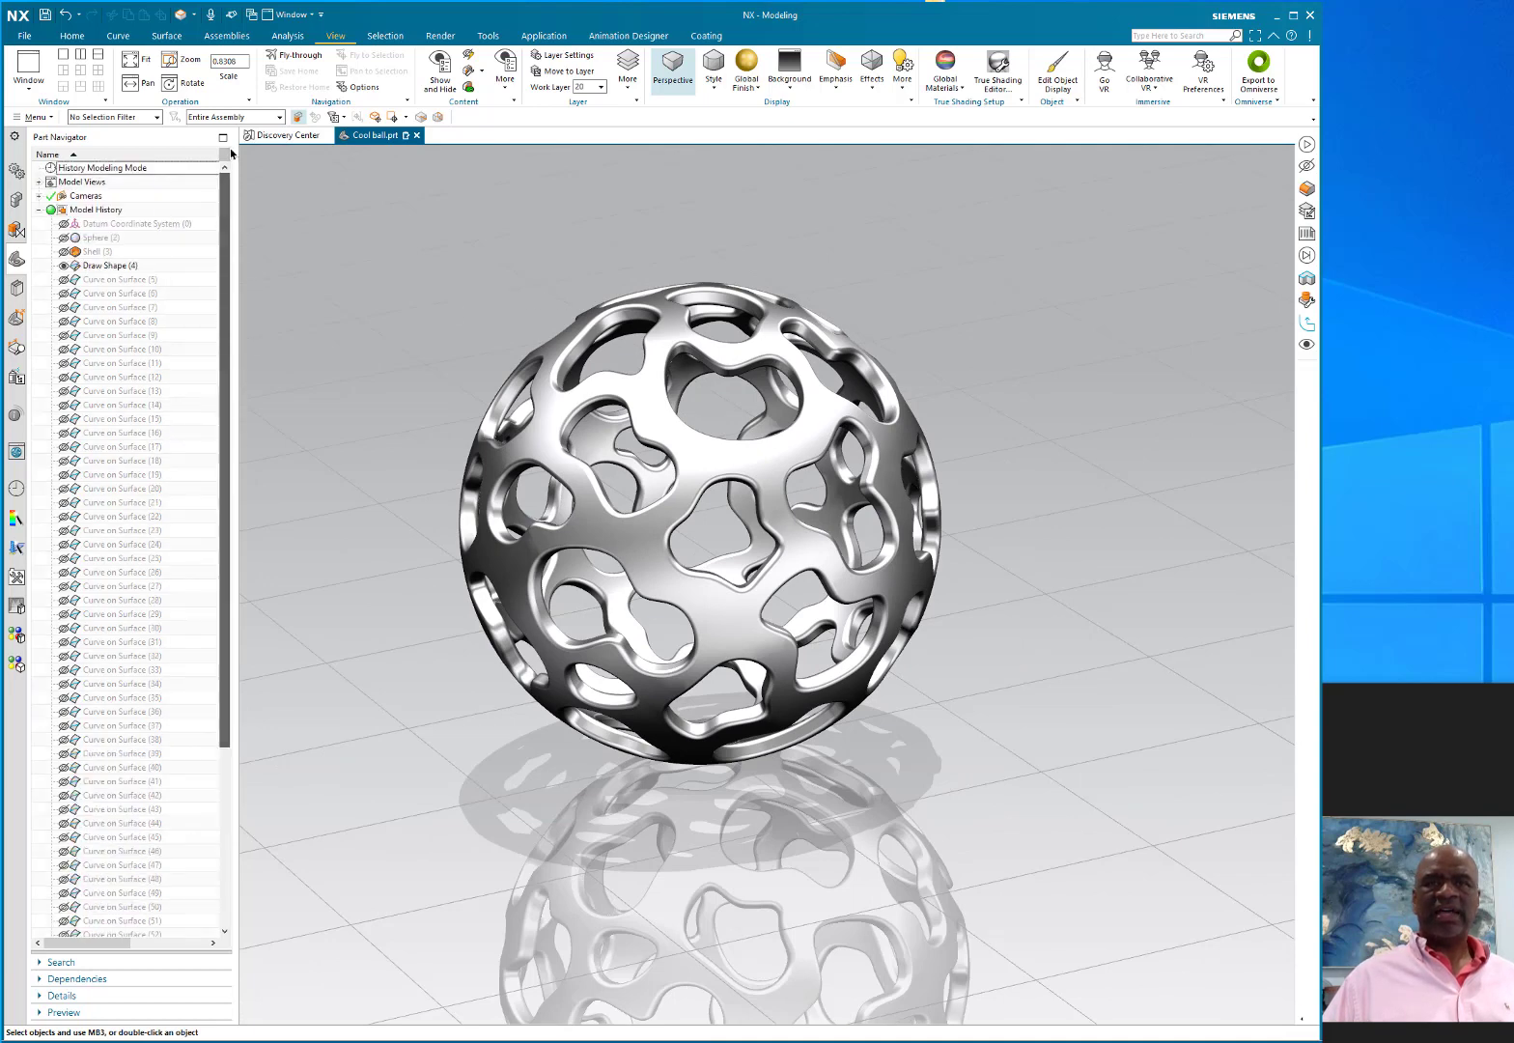
pyautogui.click(107, 226)
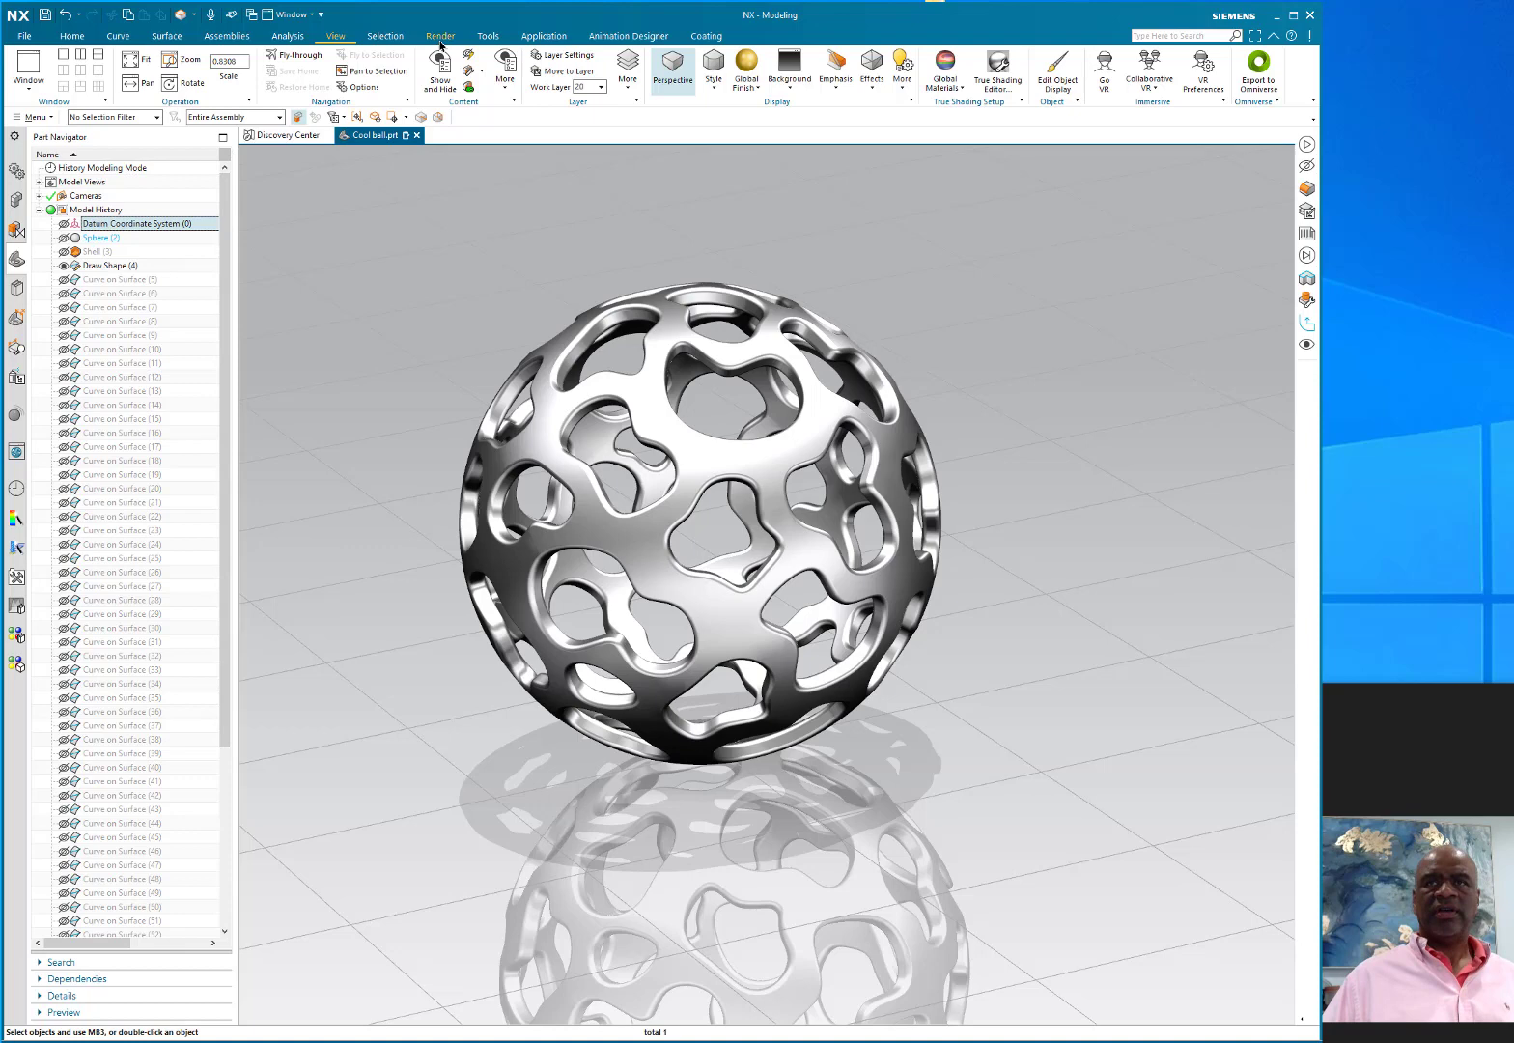
pyautogui.click(560, 55)
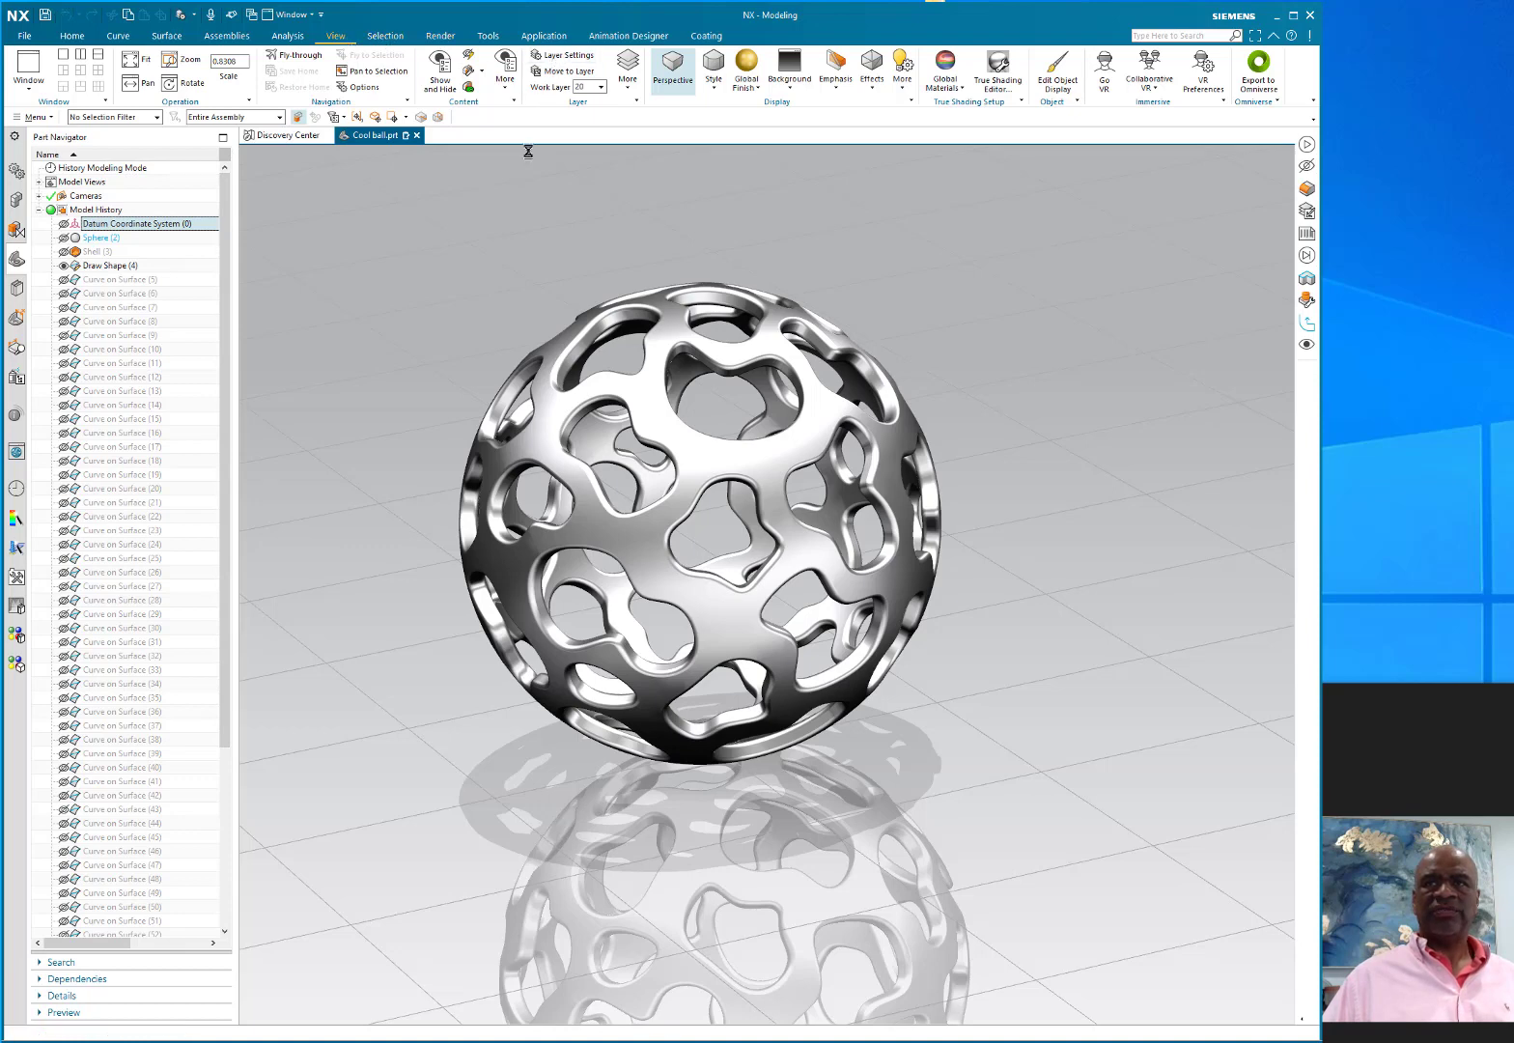
pyautogui.click(200, 554)
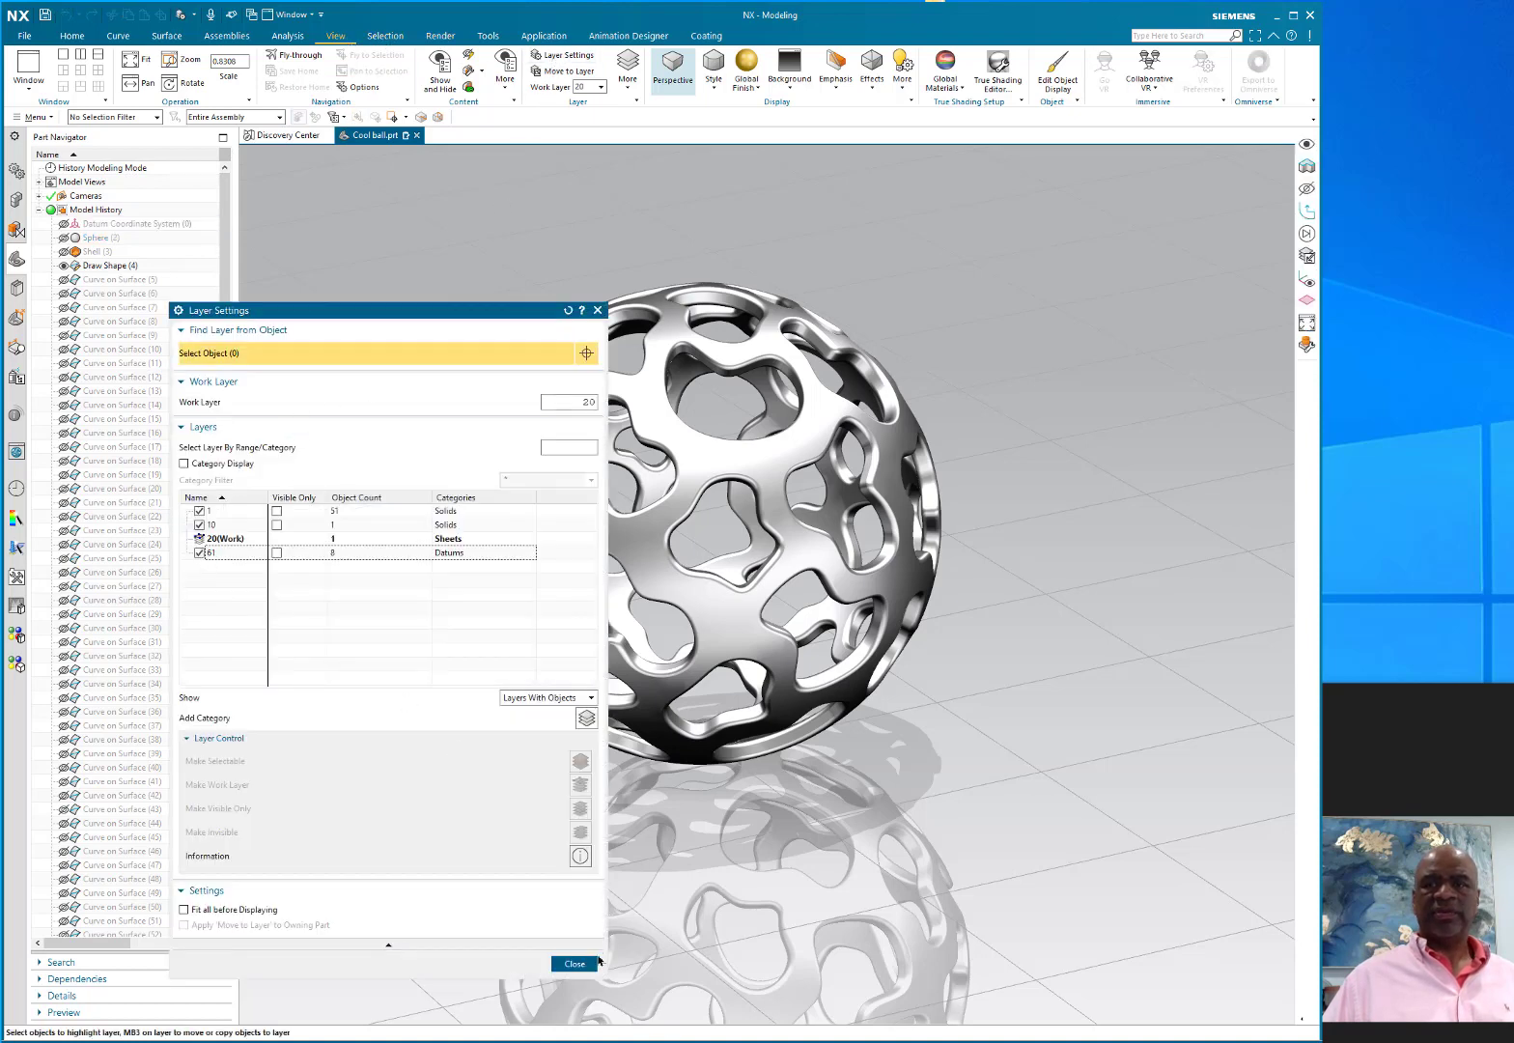
pyautogui.click(575, 963)
pyautogui.moveTo(417, 446); pyautogui.dragTo(387, 428, button='middle')
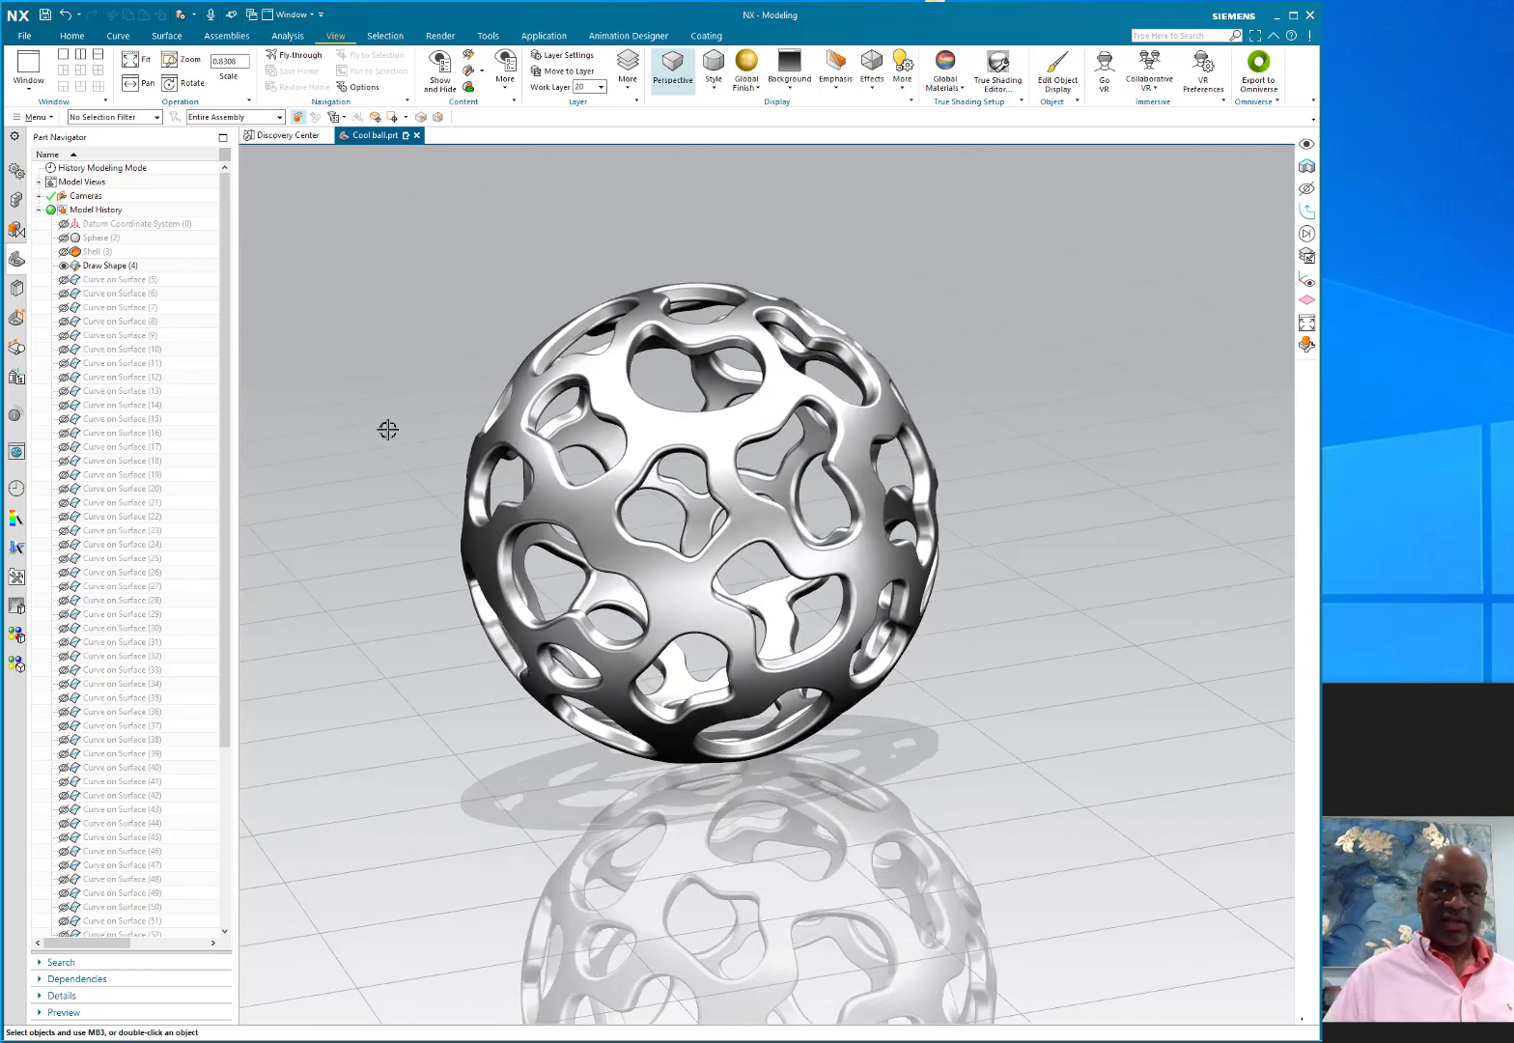
# Step: Hide all coordinate systems through show-and-hide by object type
pyautogui.hotkey('ctrl', 'w')
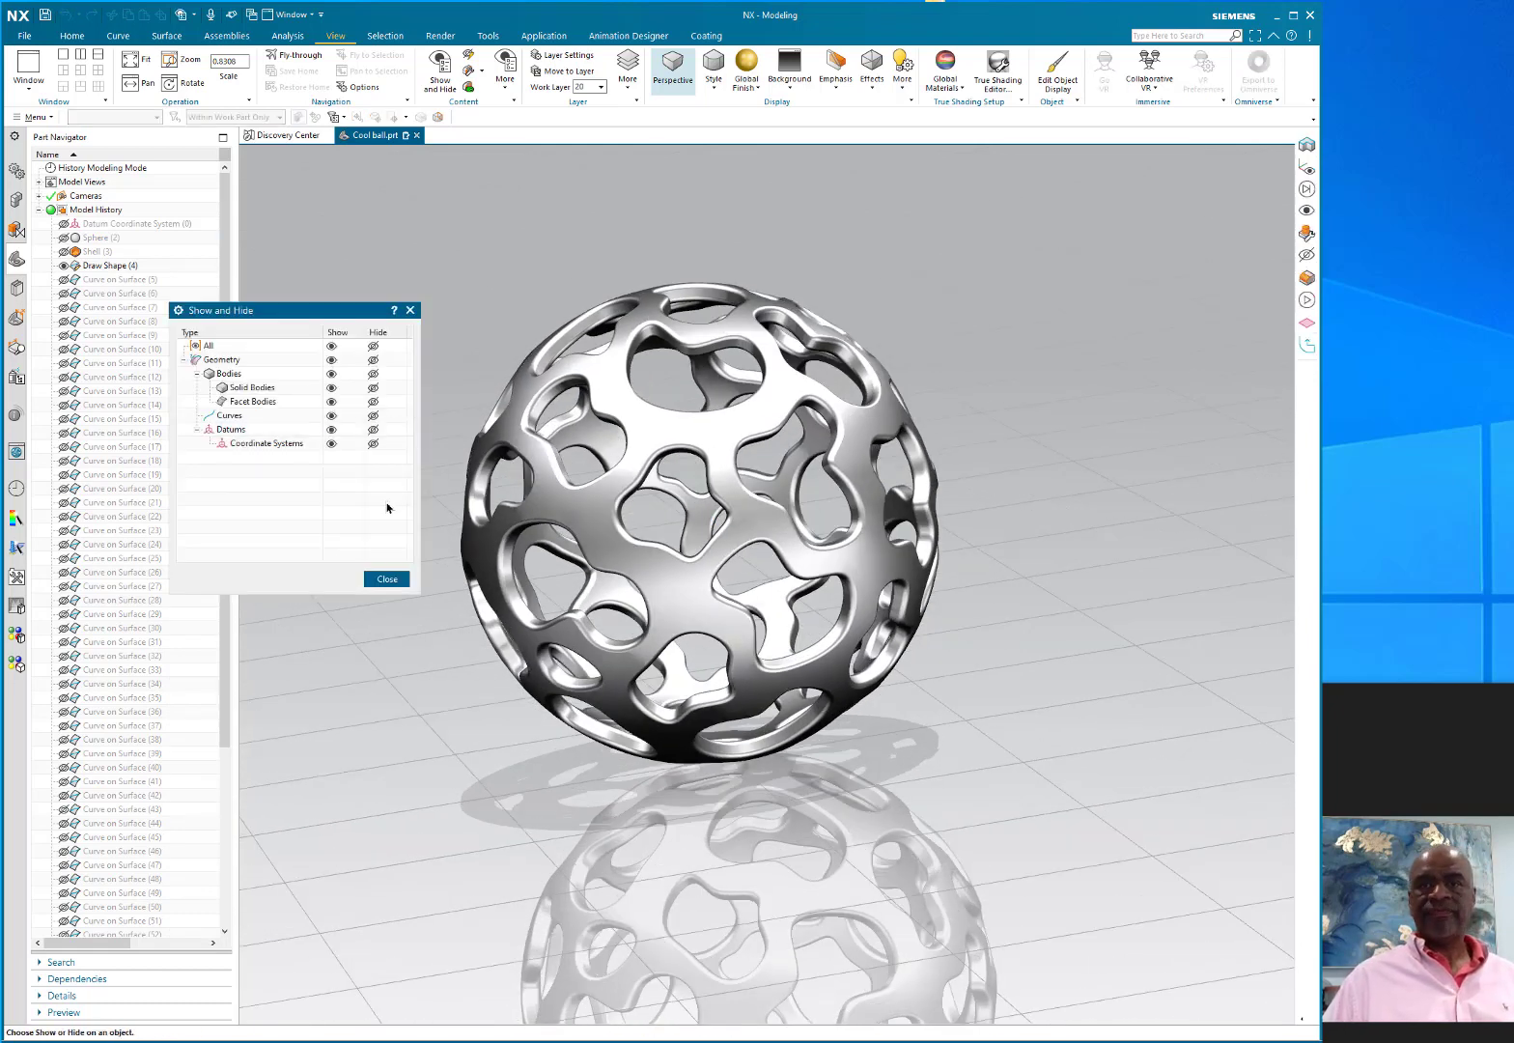
pyautogui.click(375, 443)
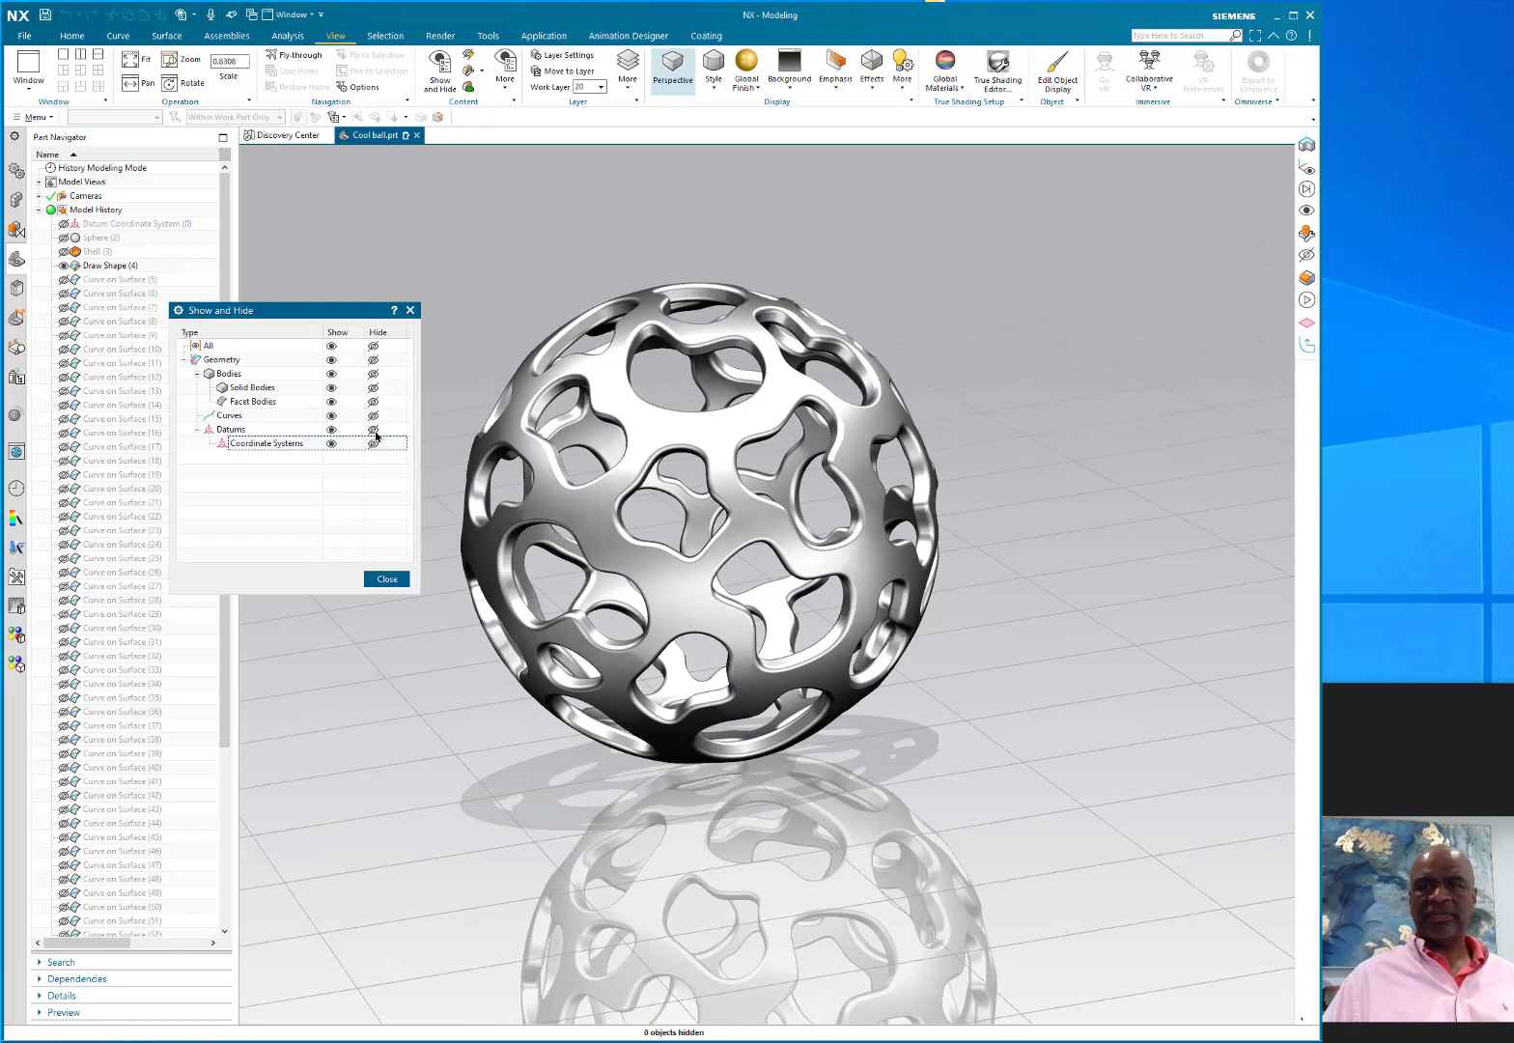
pyautogui.click(386, 578)
pyautogui.moveTo(416, 602); pyautogui.dragTo(444, 418, button='middle')
# Step: Show Datum Coordinate System (0) from the Part Navigator and orbit to see its axes
pyautogui.click(564, 55)
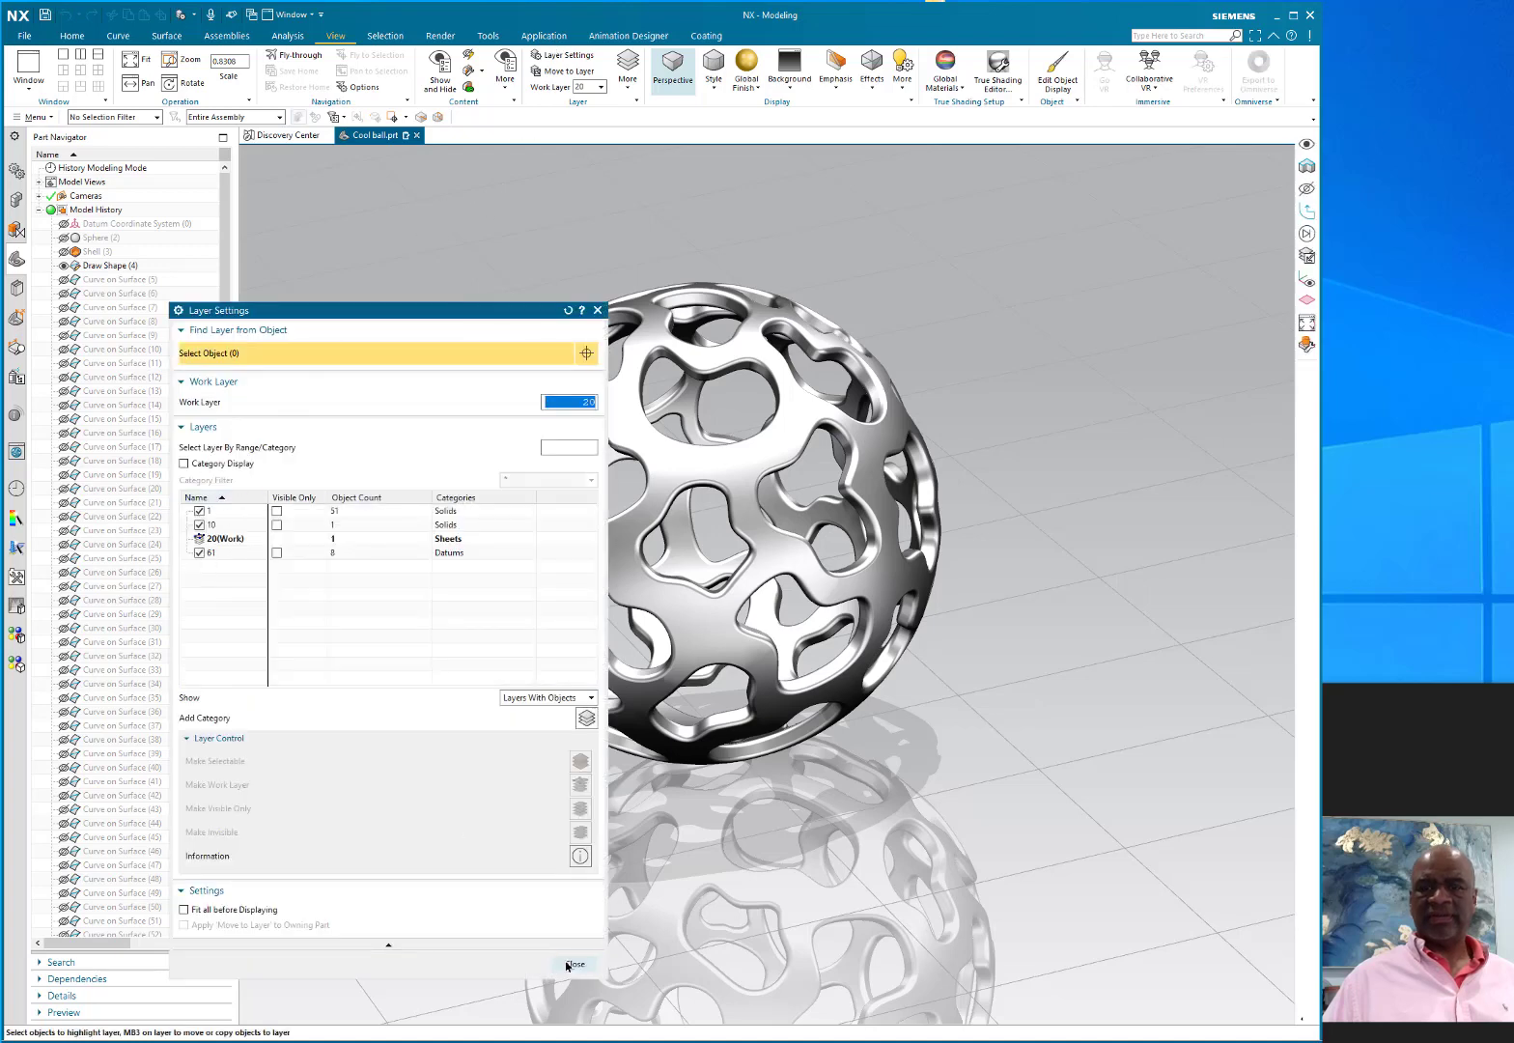
pyautogui.click(574, 964)
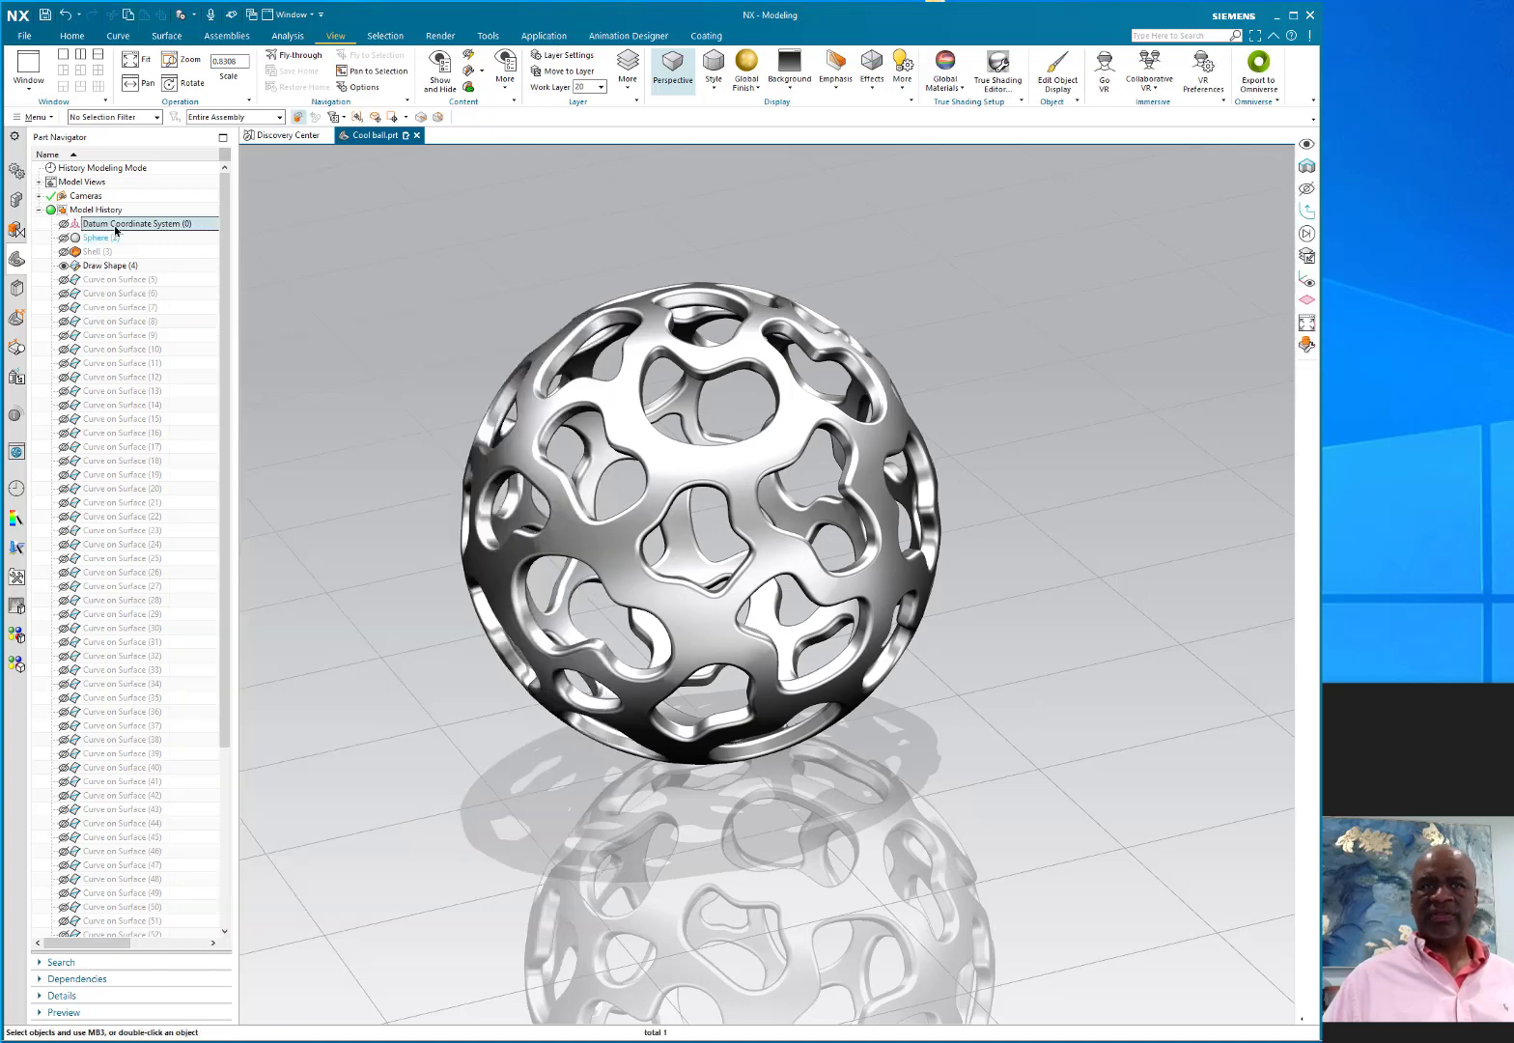
pyautogui.rightClick(115, 224)
pyautogui.click(137, 238)
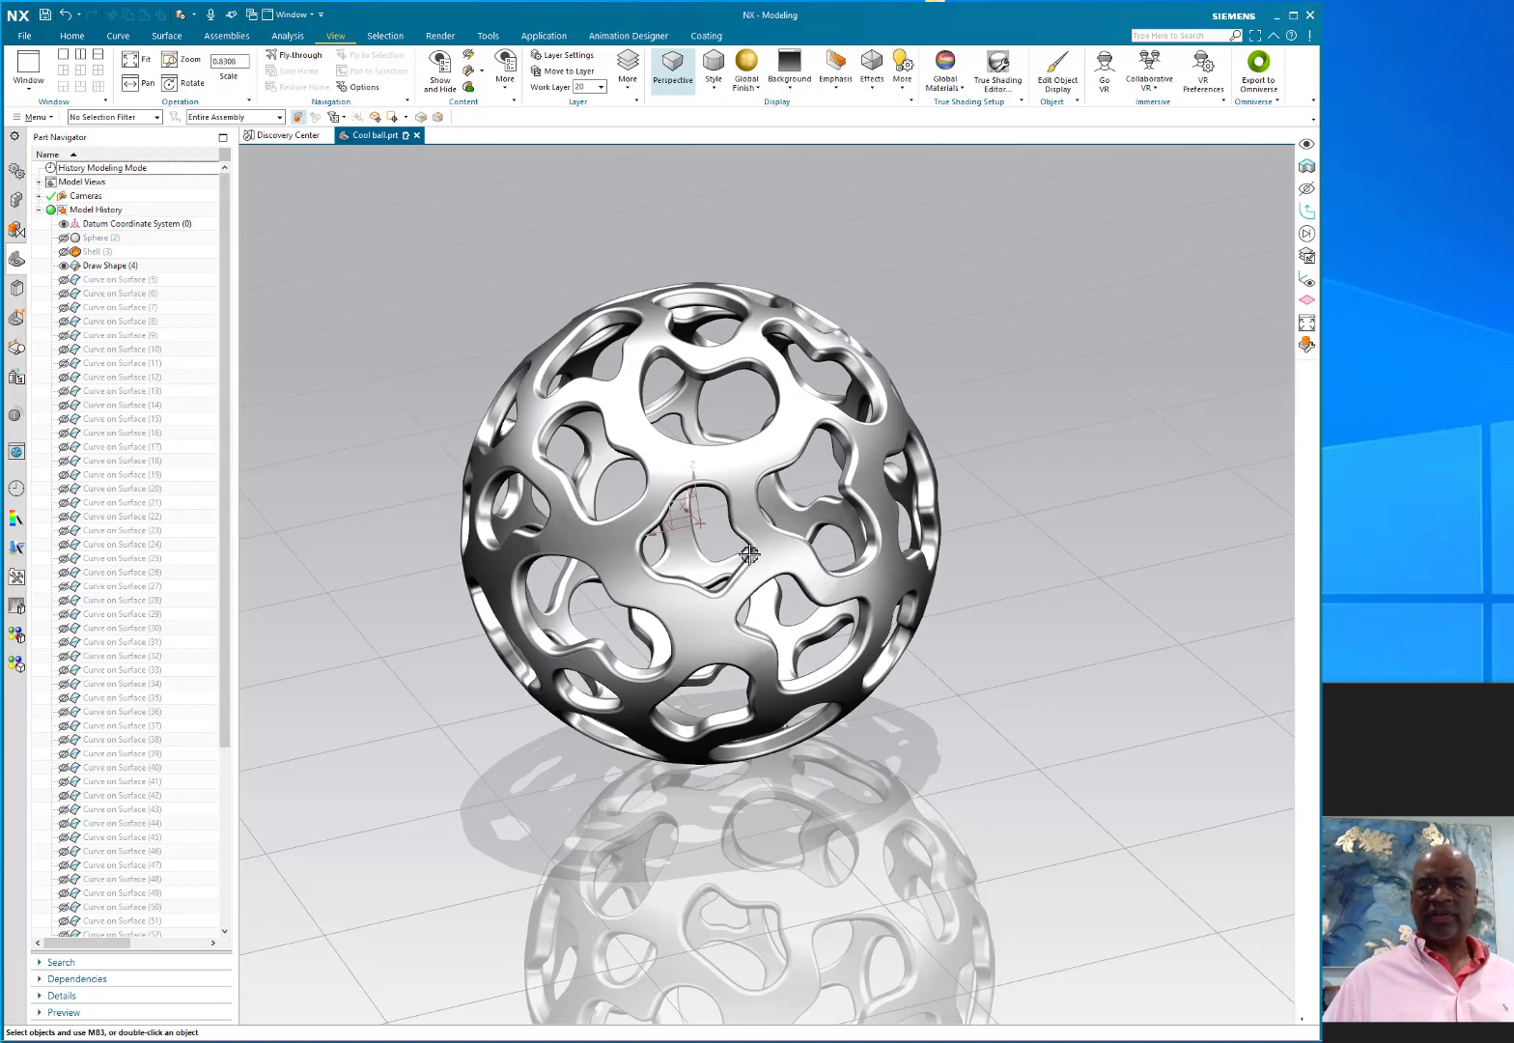
pyautogui.moveTo(341, 527); pyautogui.dragTo(568, 483, button='middle')
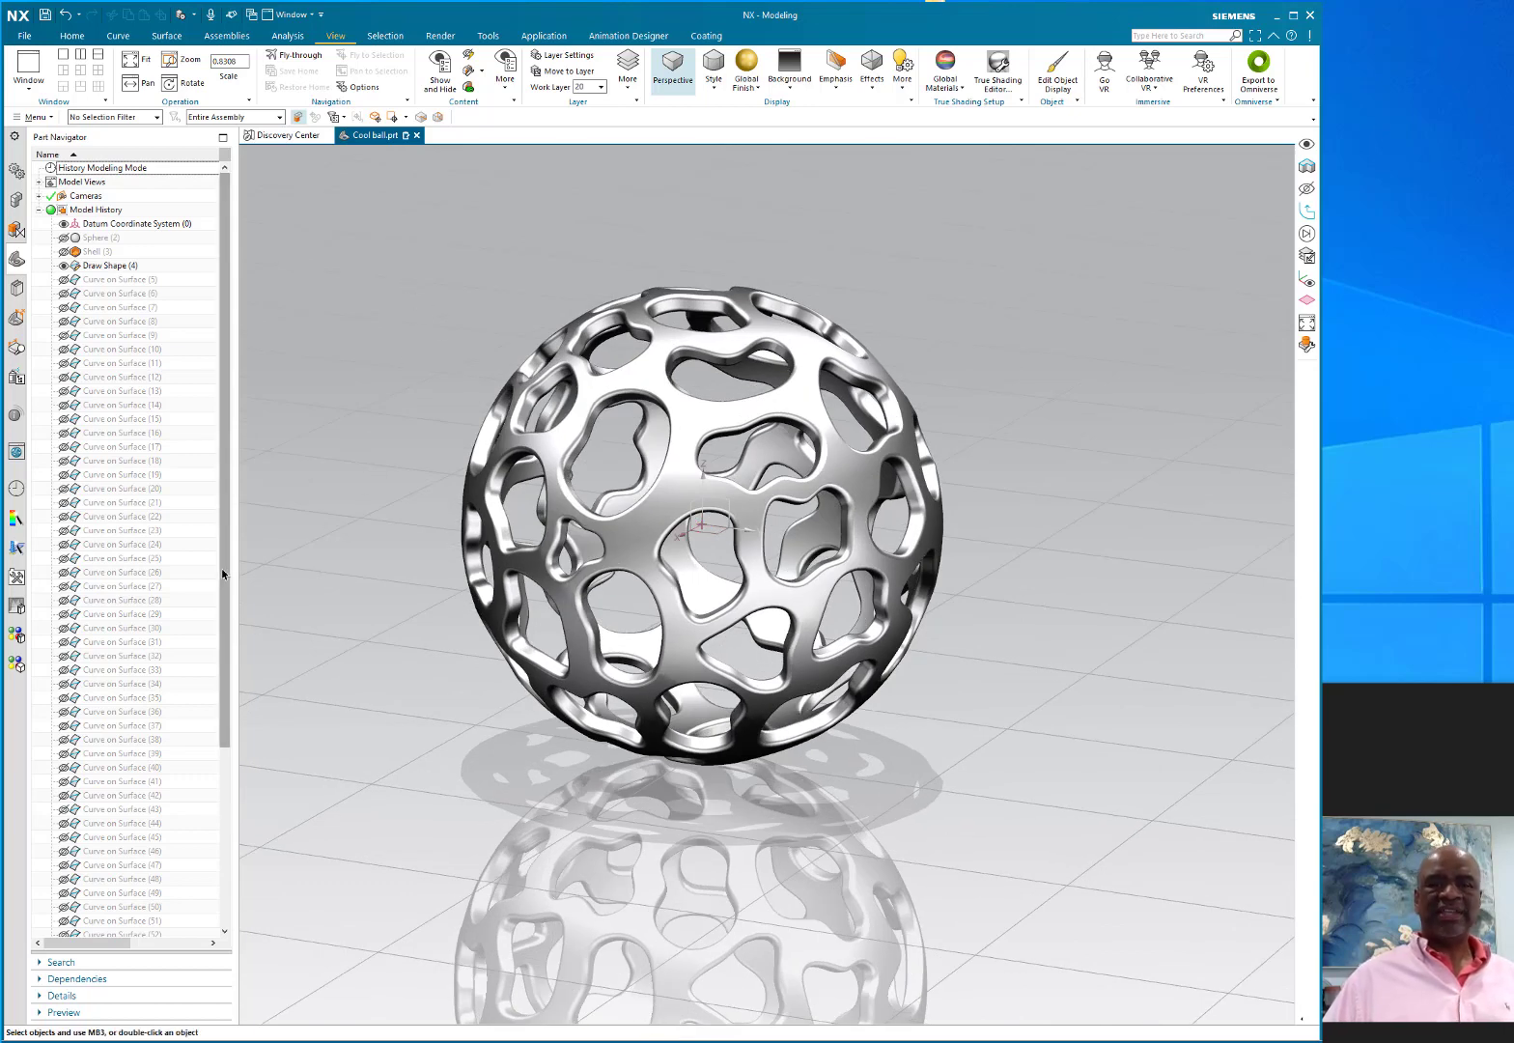
# Step: Make Scale Body (66) current, adding the magenta scaled inner copy, and orbit to view it
pyautogui.scroll(-1, 221, 614)
pyautogui.scroll(-5, 221, 614)
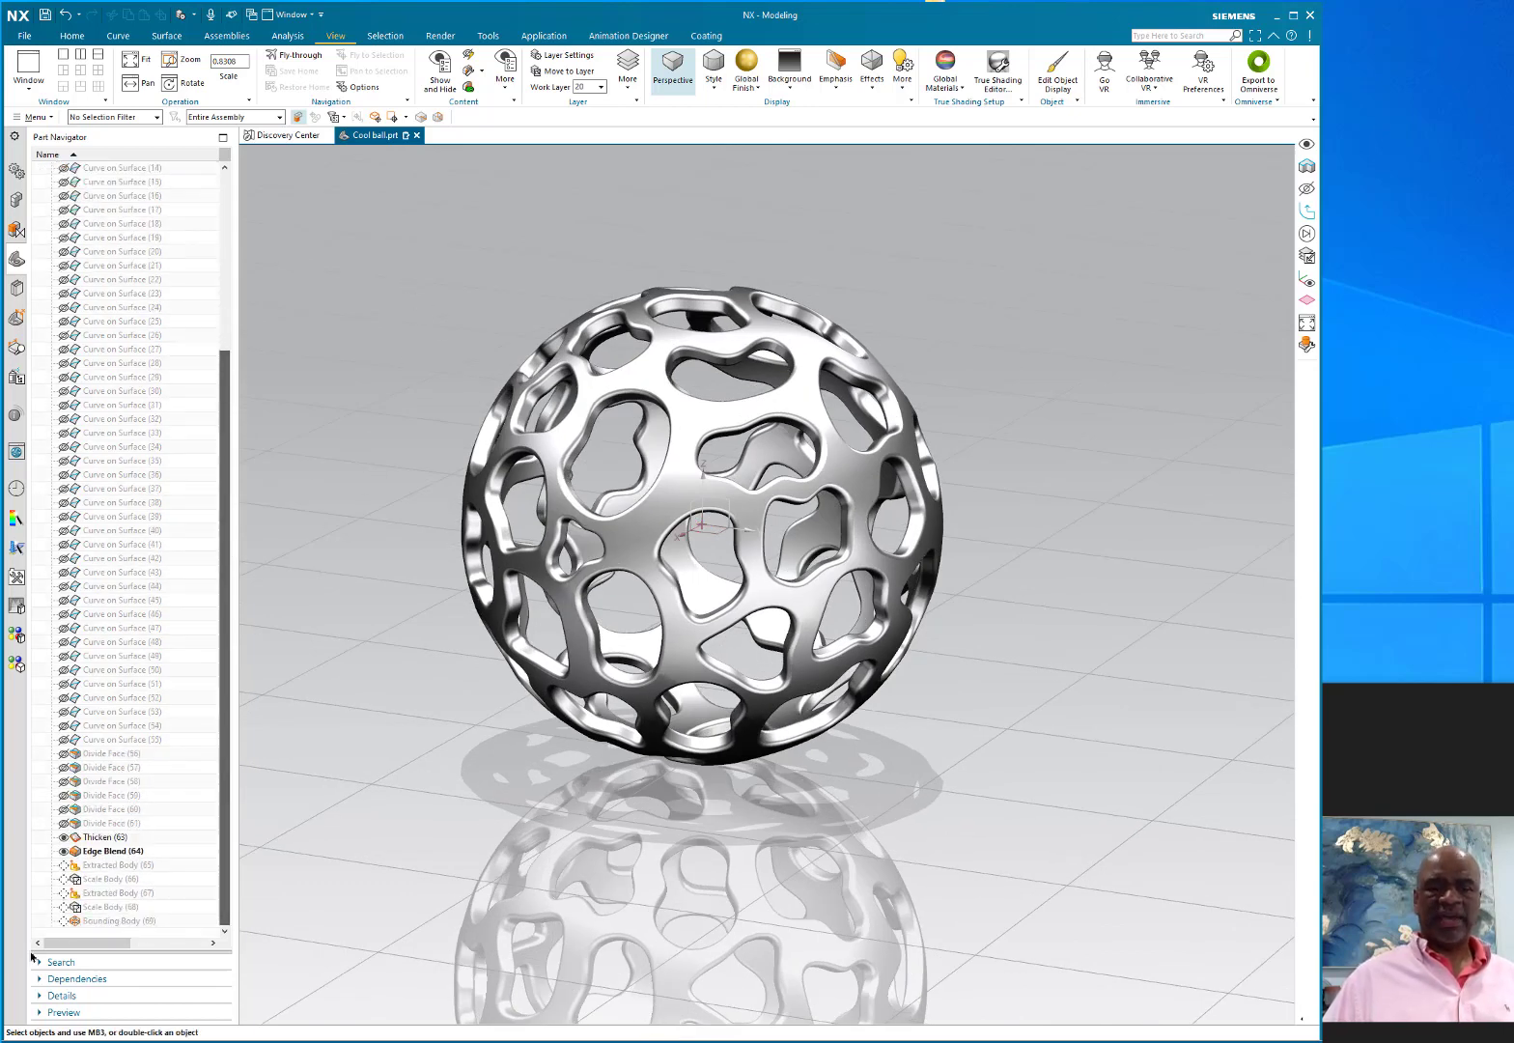
pyautogui.click(113, 868)
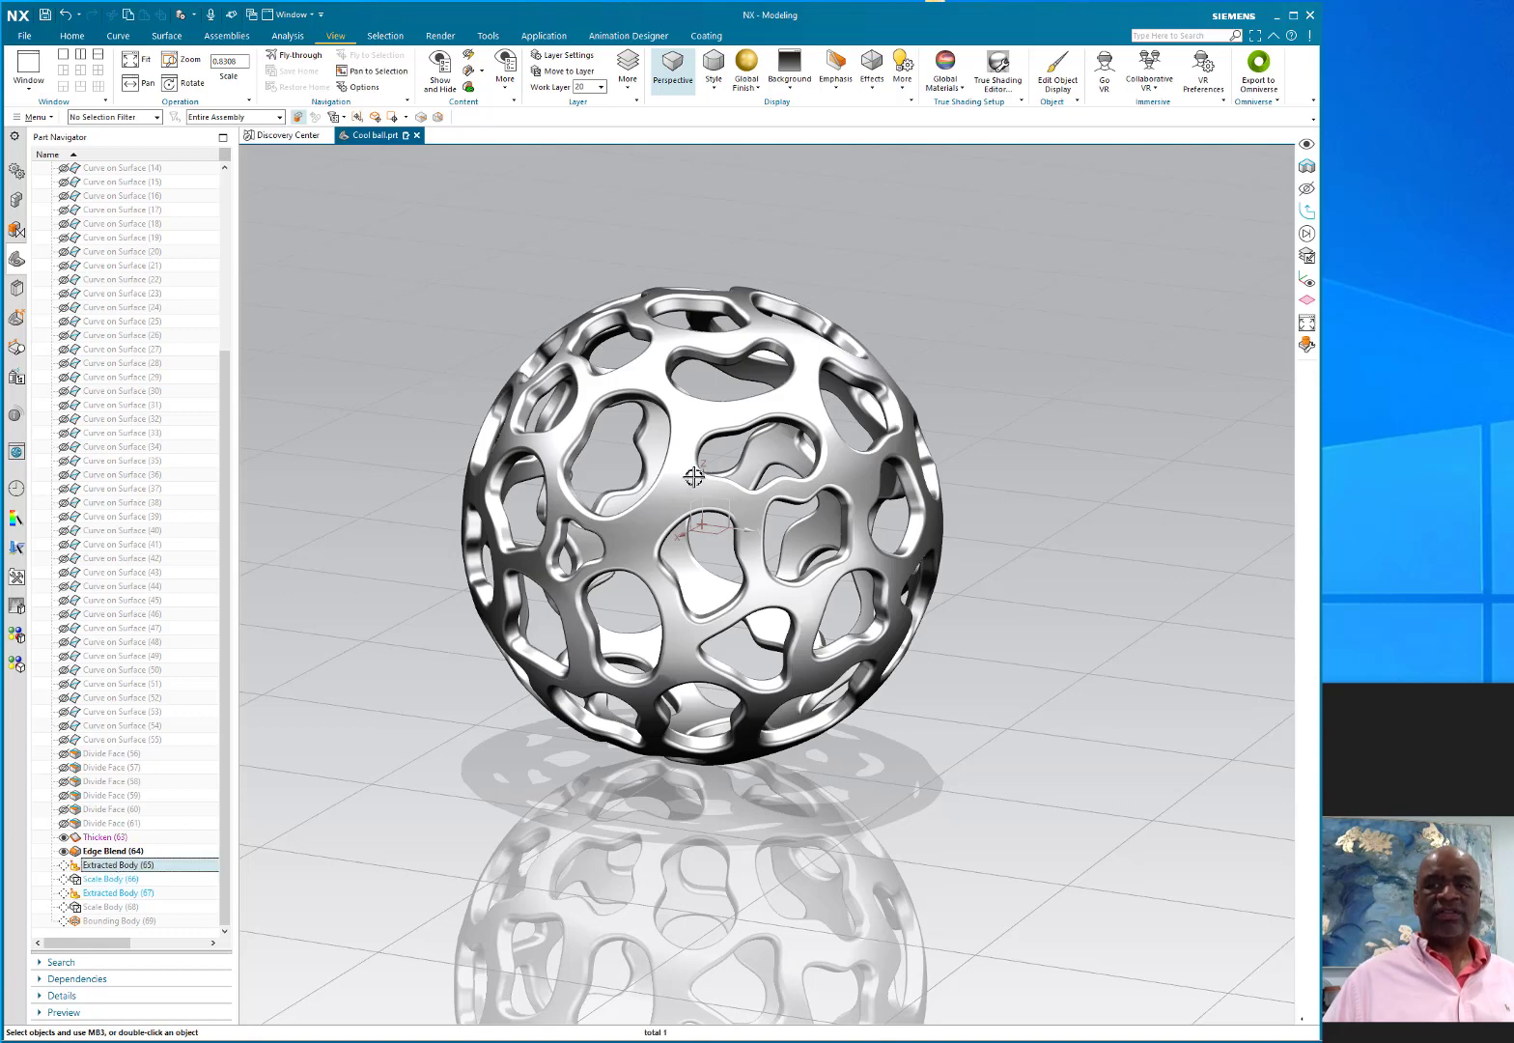
pyautogui.rightClick(121, 878)
pyautogui.click(174, 908)
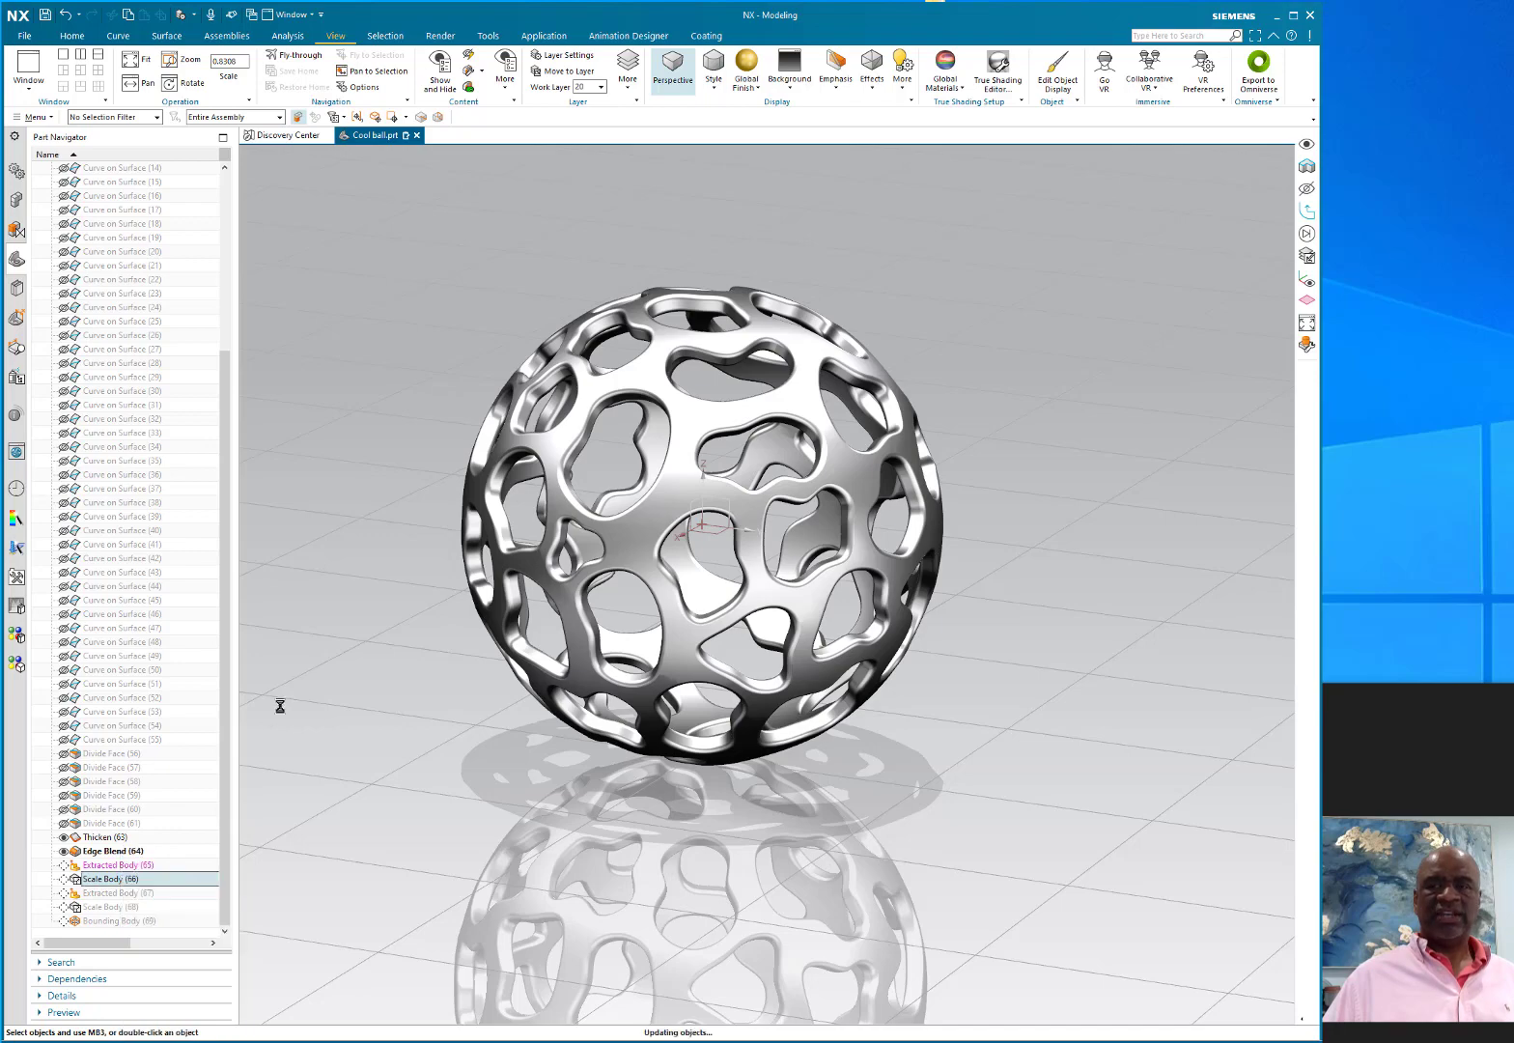
pyautogui.moveTo(297, 595); pyautogui.dragTo(348, 510, button='middle')
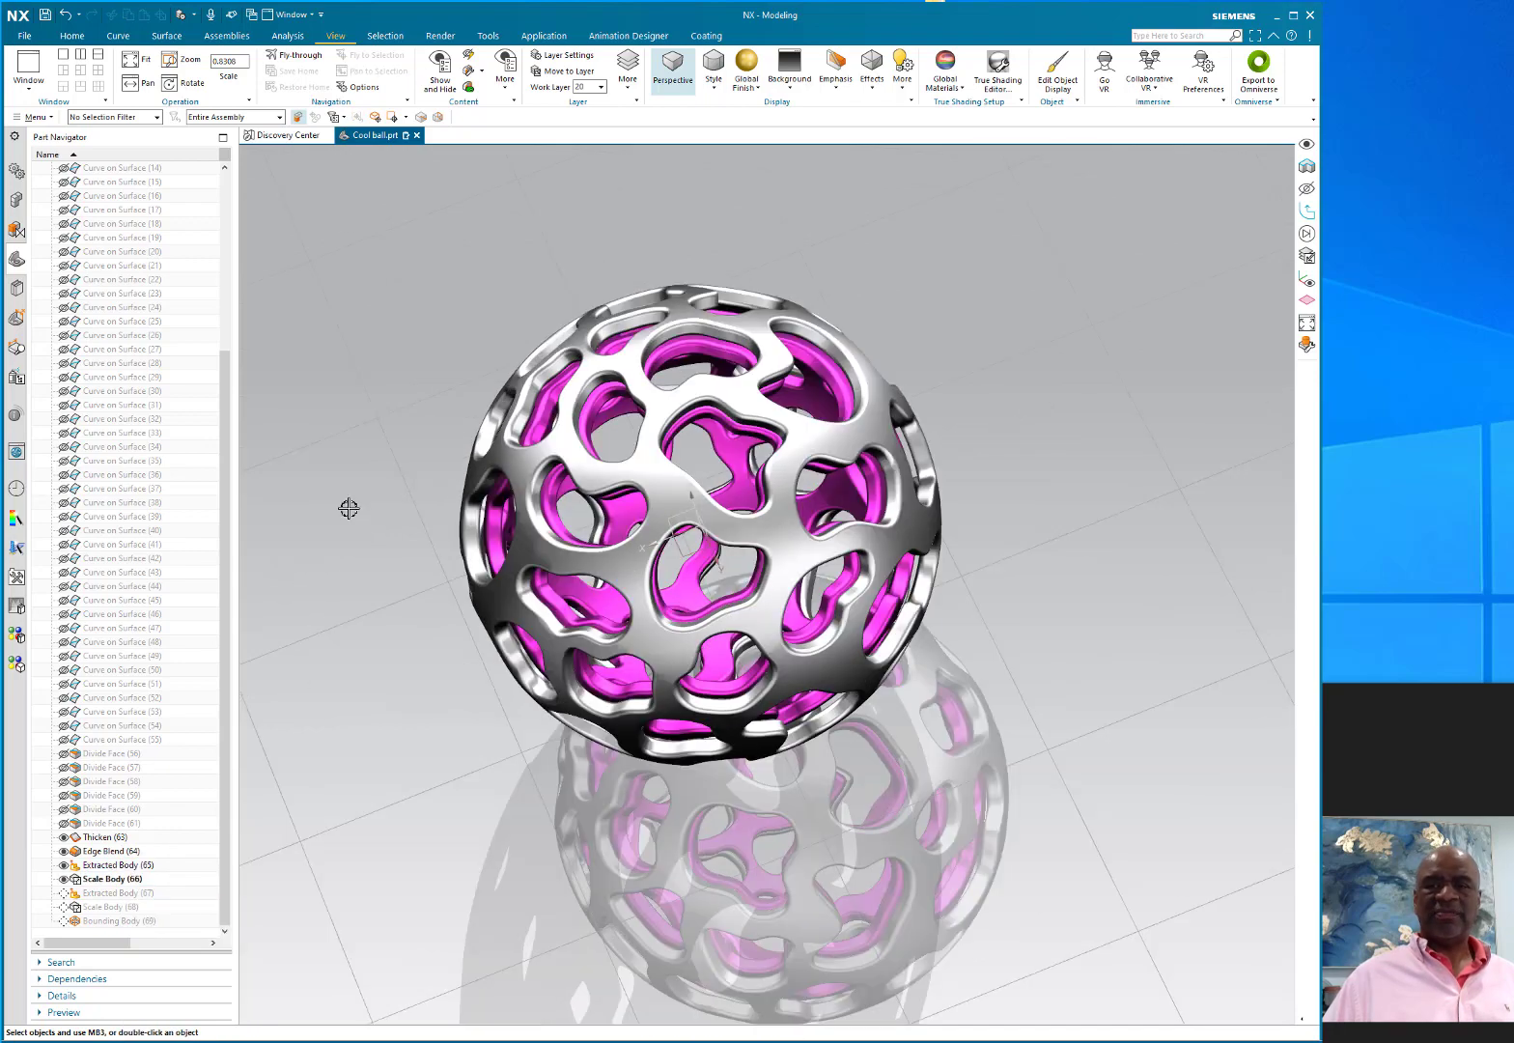
pyautogui.moveTo(395, 625); pyautogui.dragTo(443, 632, button='middle')
pyautogui.scroll(-3, 591, 321)
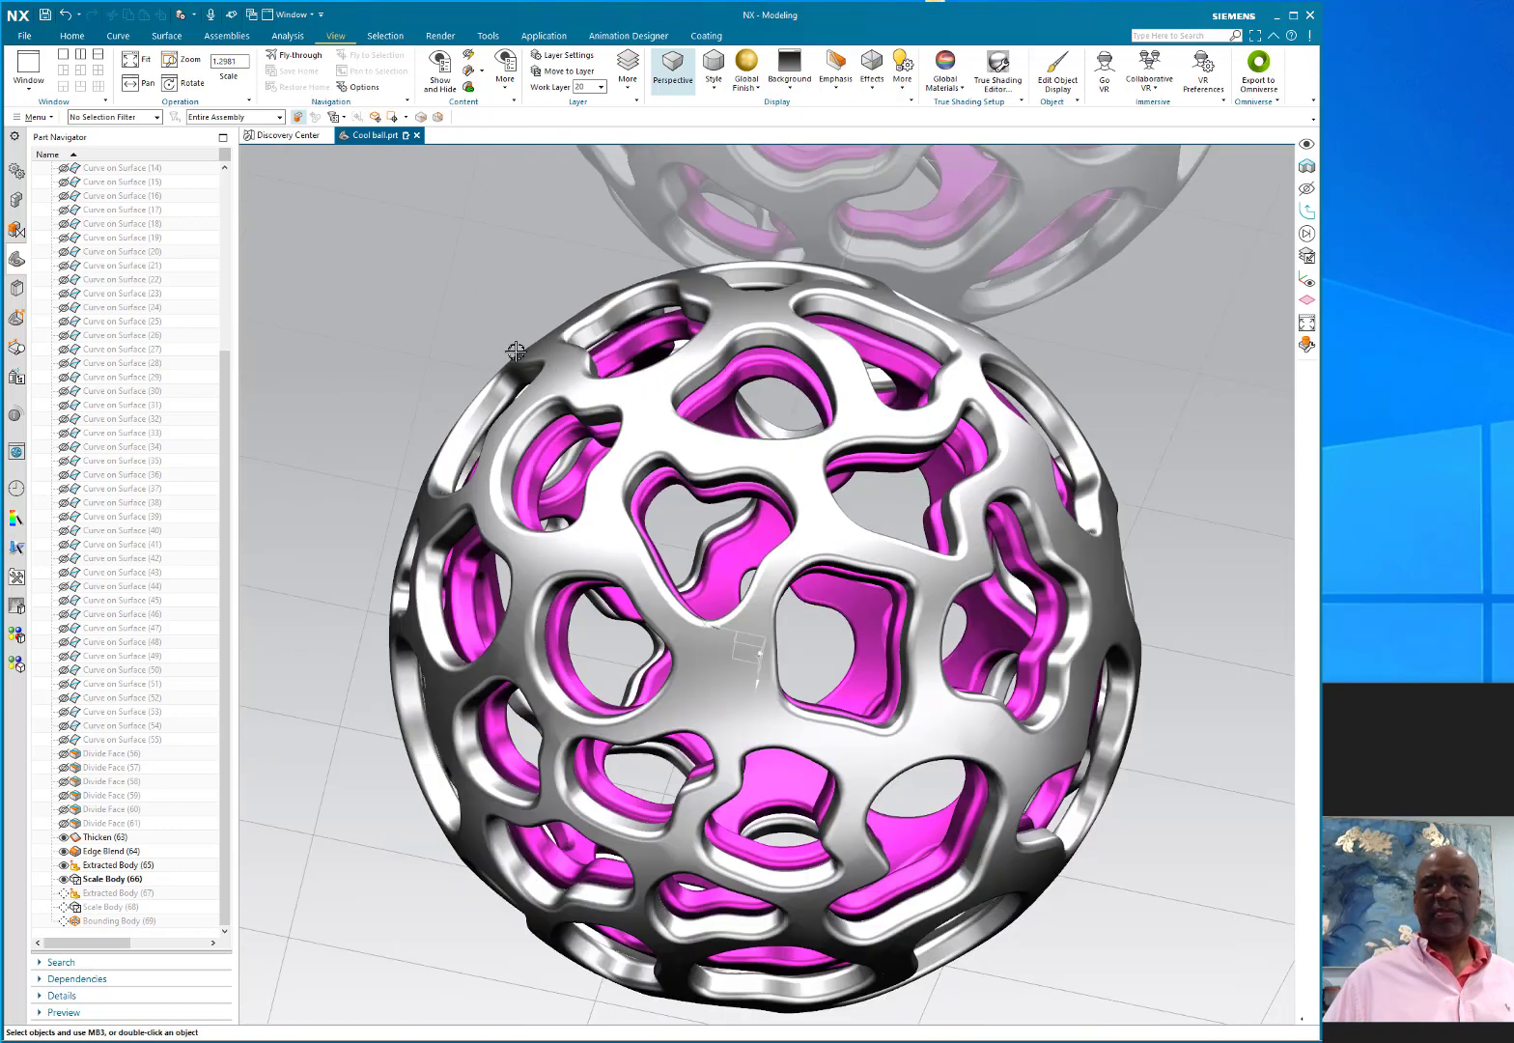
pyautogui.scroll(3, 459, 335)
pyautogui.moveTo(459, 335); pyautogui.dragTo(423, 665, button='middle')
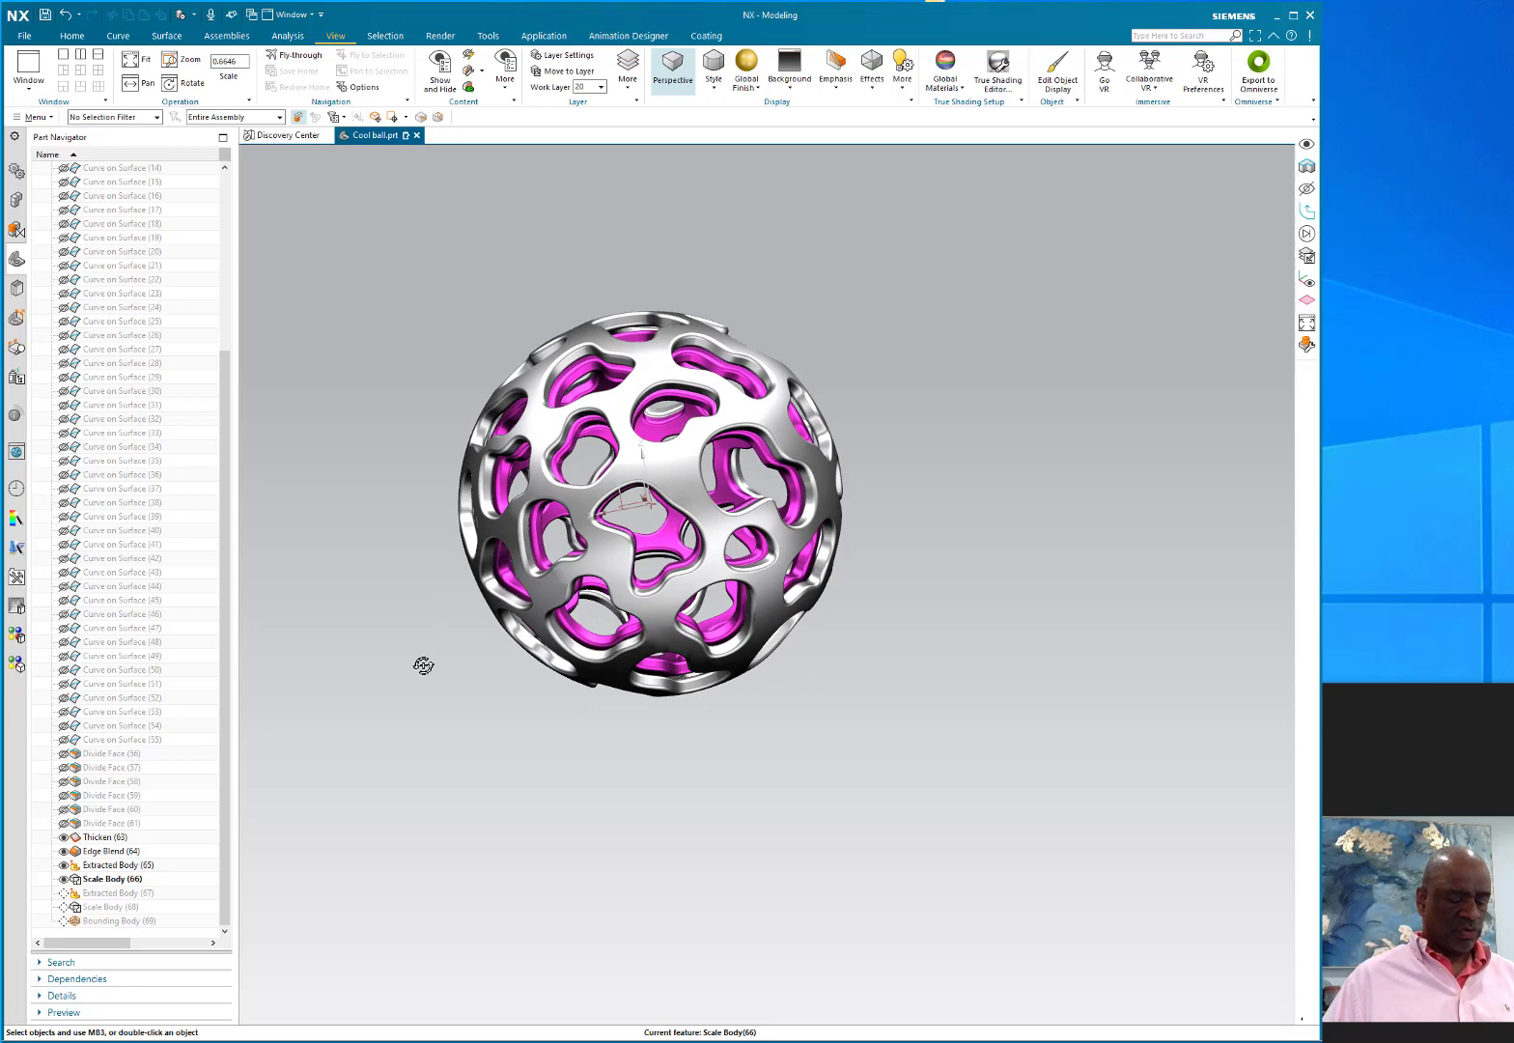
# Step: Section the ball to inspect the nested magenta inner body, then clear the section cut
pyautogui.hotkey('ctrl', 'h')
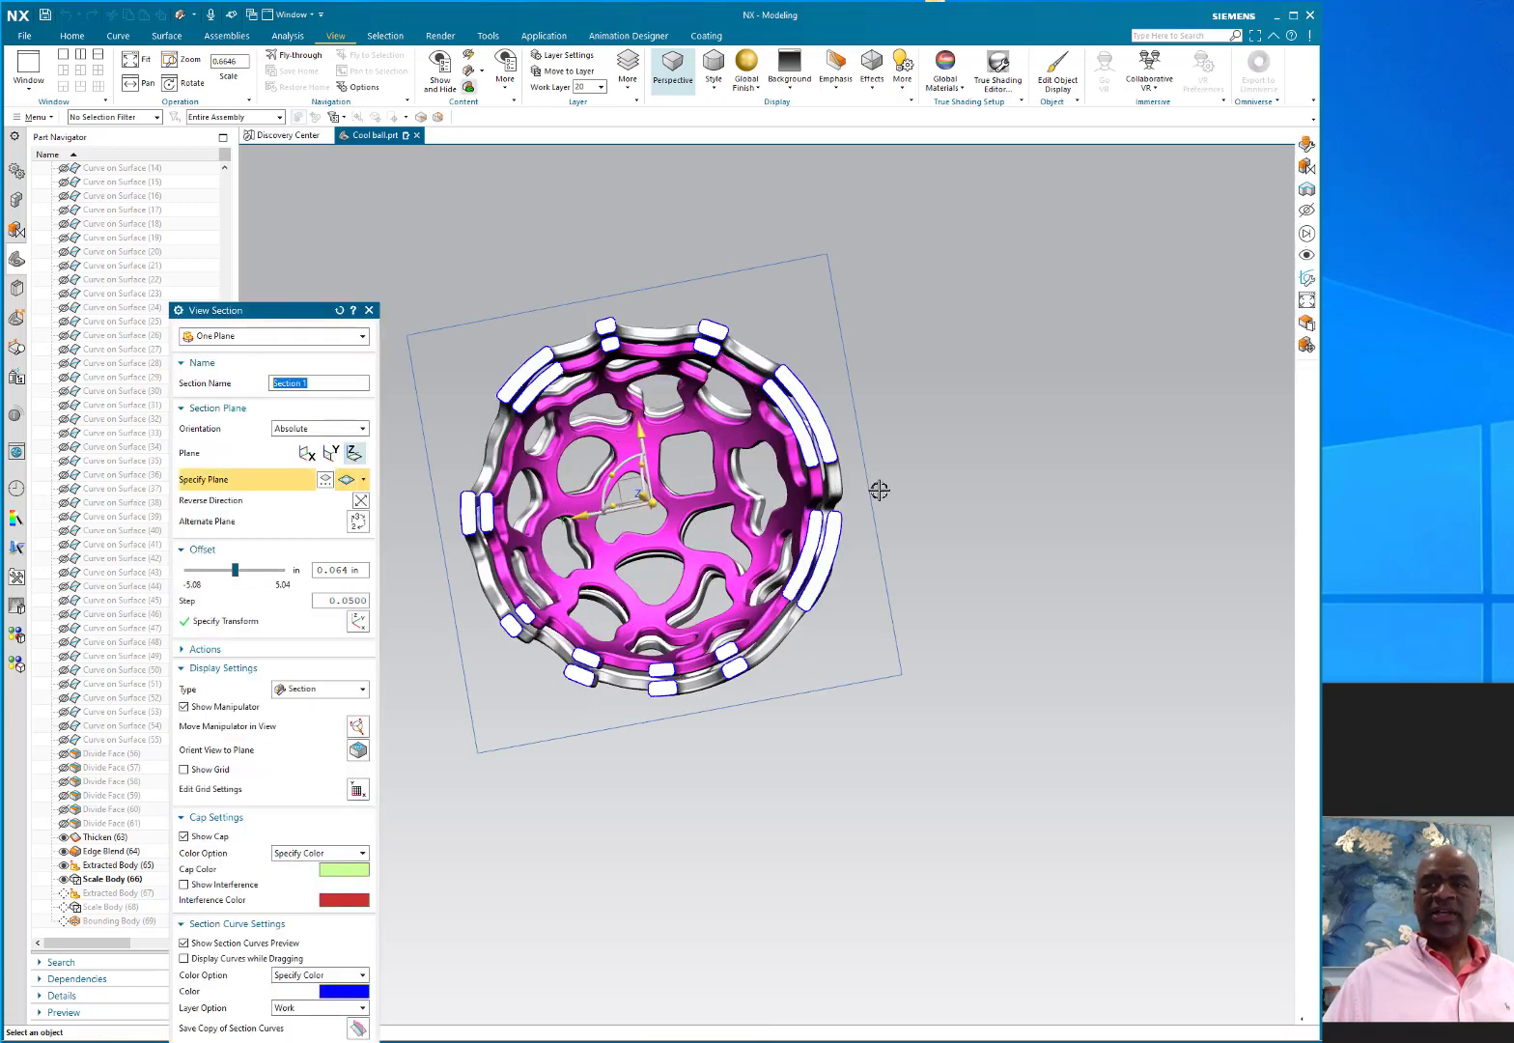
pyautogui.scroll(-4, 859, 382)
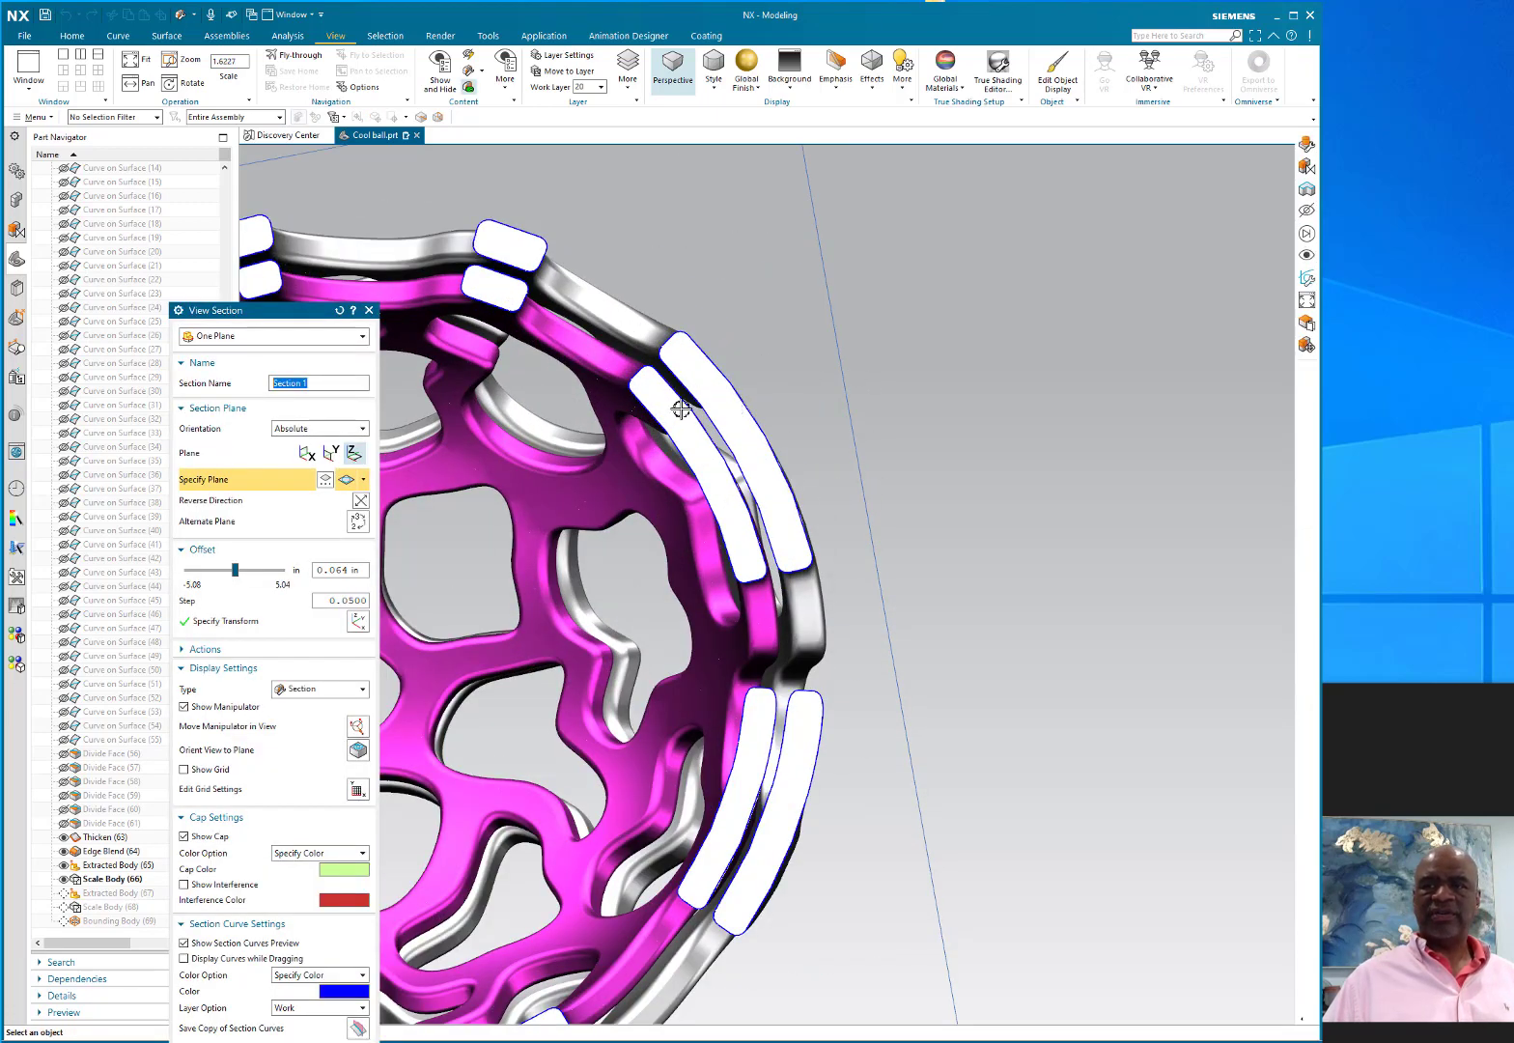
pyautogui.scroll(2, 908, 402)
pyautogui.scroll(1, 919, 403)
pyautogui.moveTo(922, 409); pyautogui.dragTo(902, 454, button='middle')
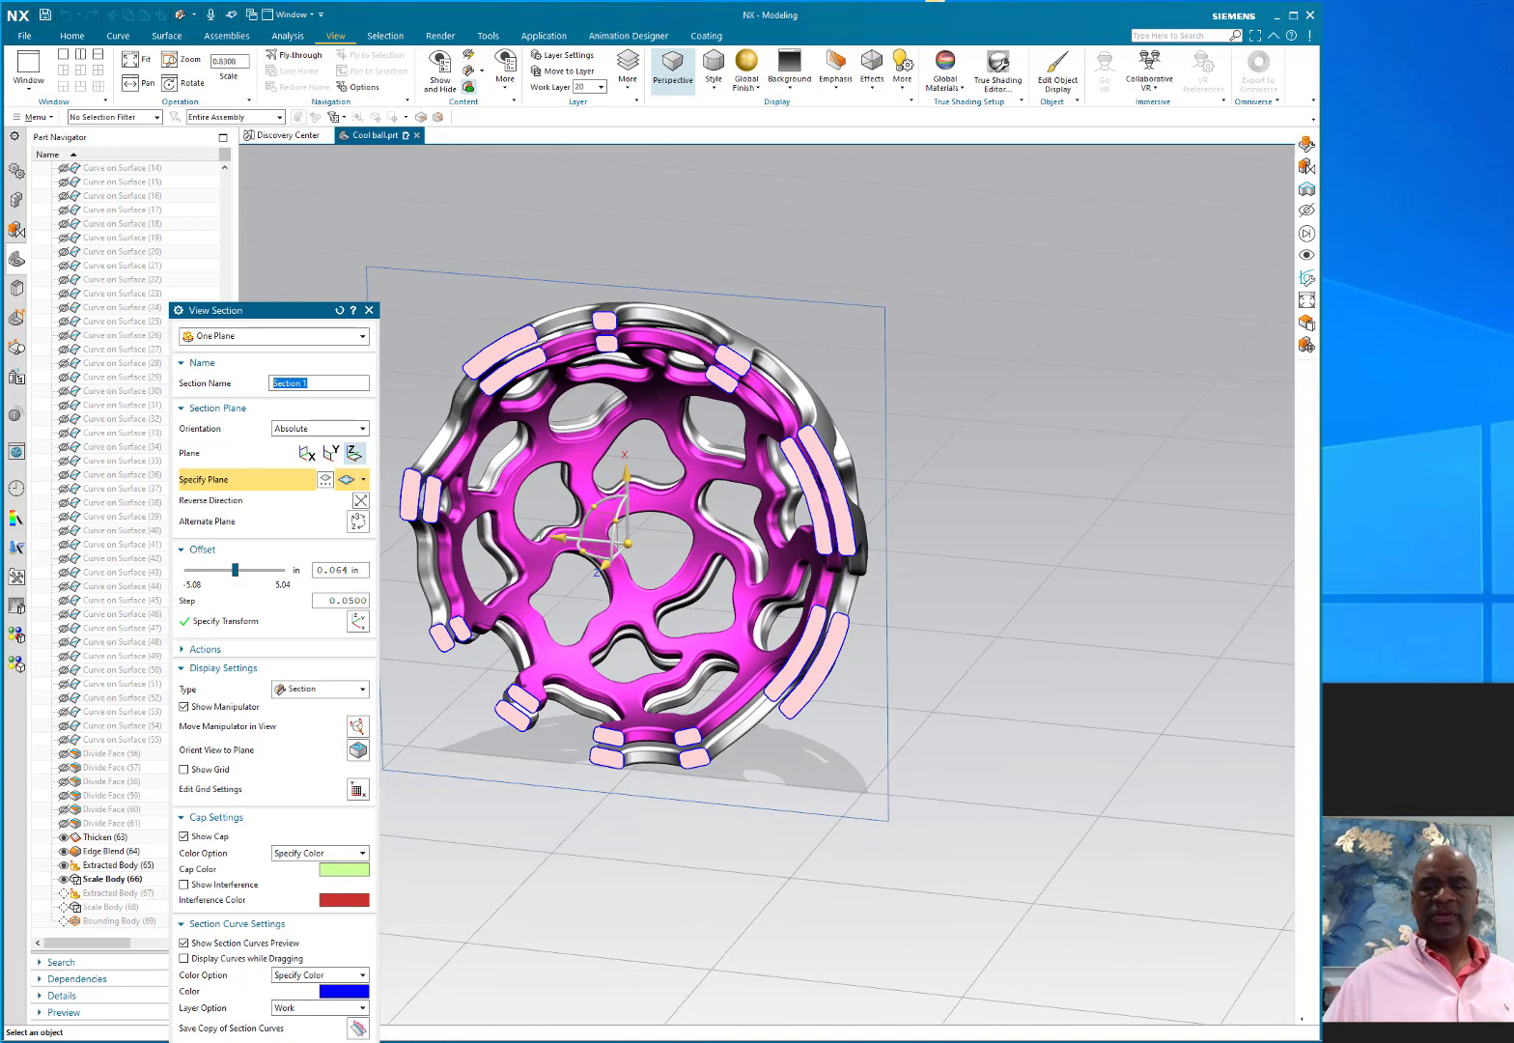
pyautogui.press('Escape')
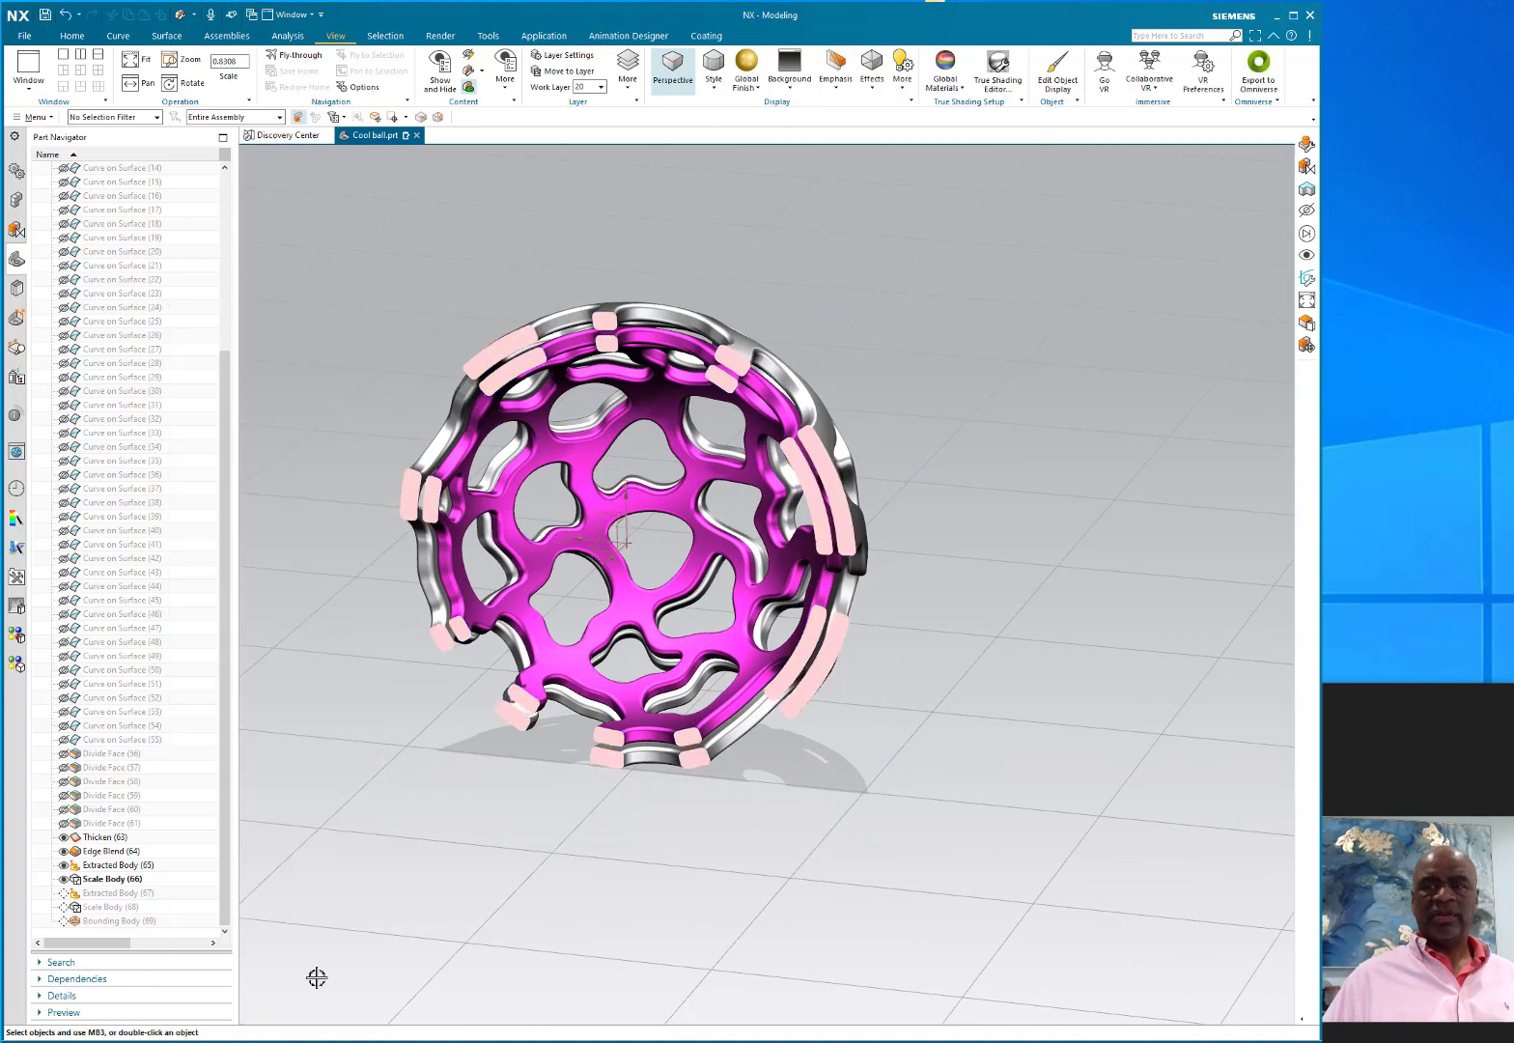
# Step: Make Scale Body (68) current to add the blue innermost shell, orbit to inspect it, then select Bounding Body (69)
pyautogui.rightClick(114, 910)
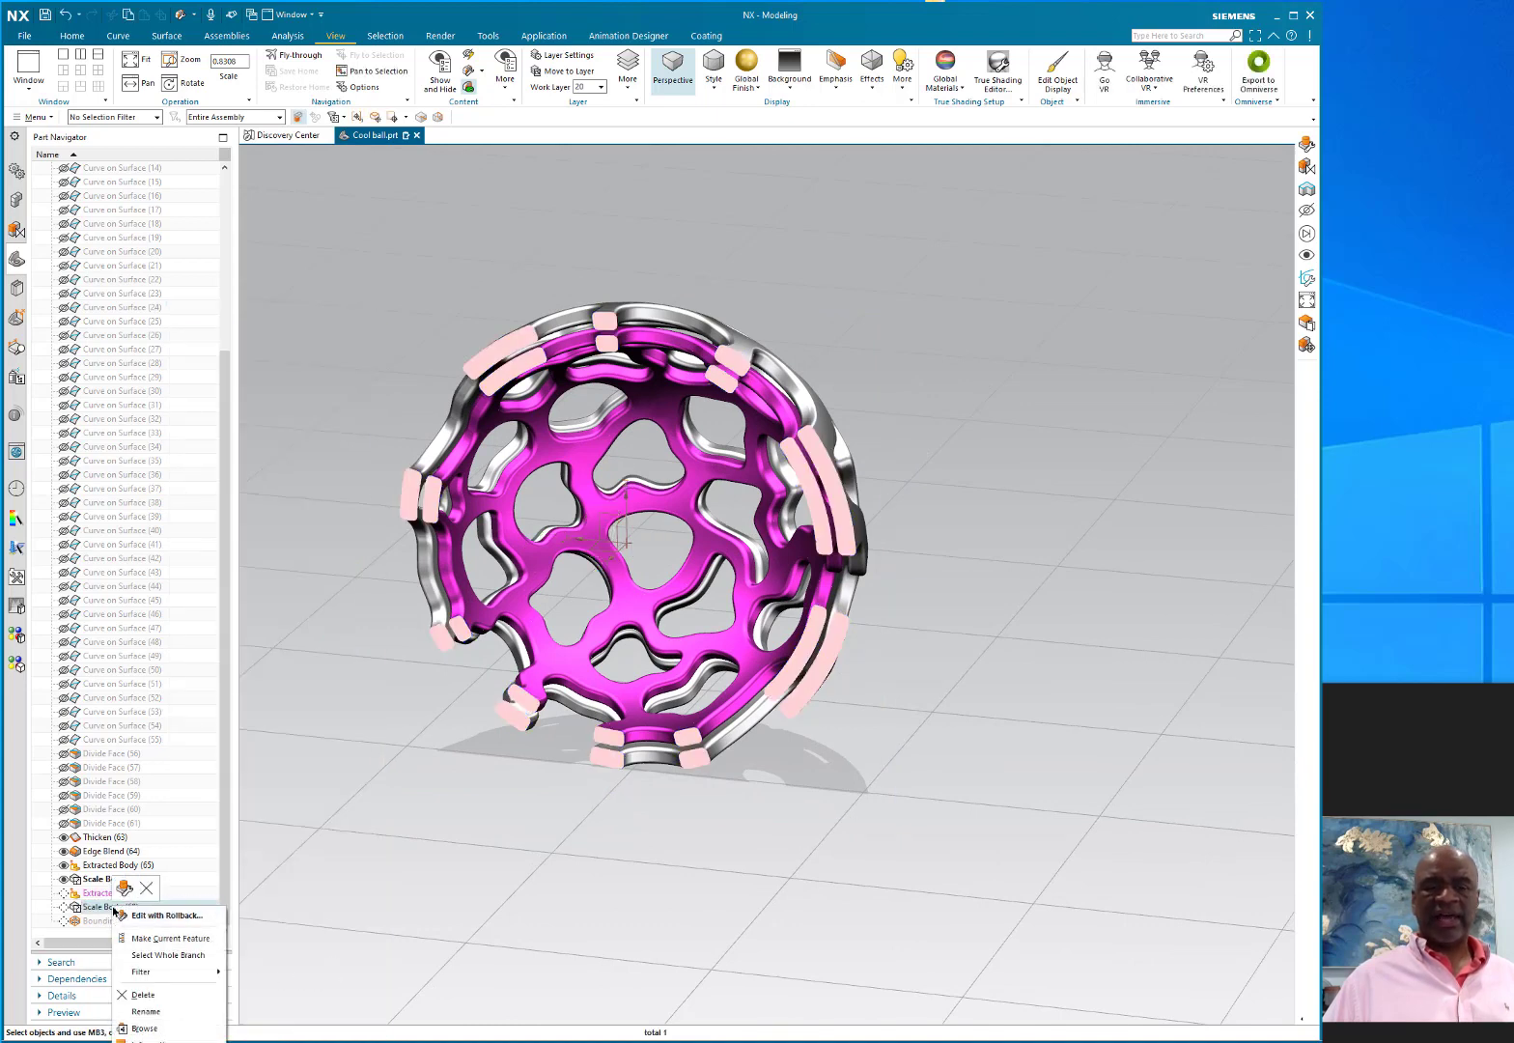
pyautogui.click(155, 939)
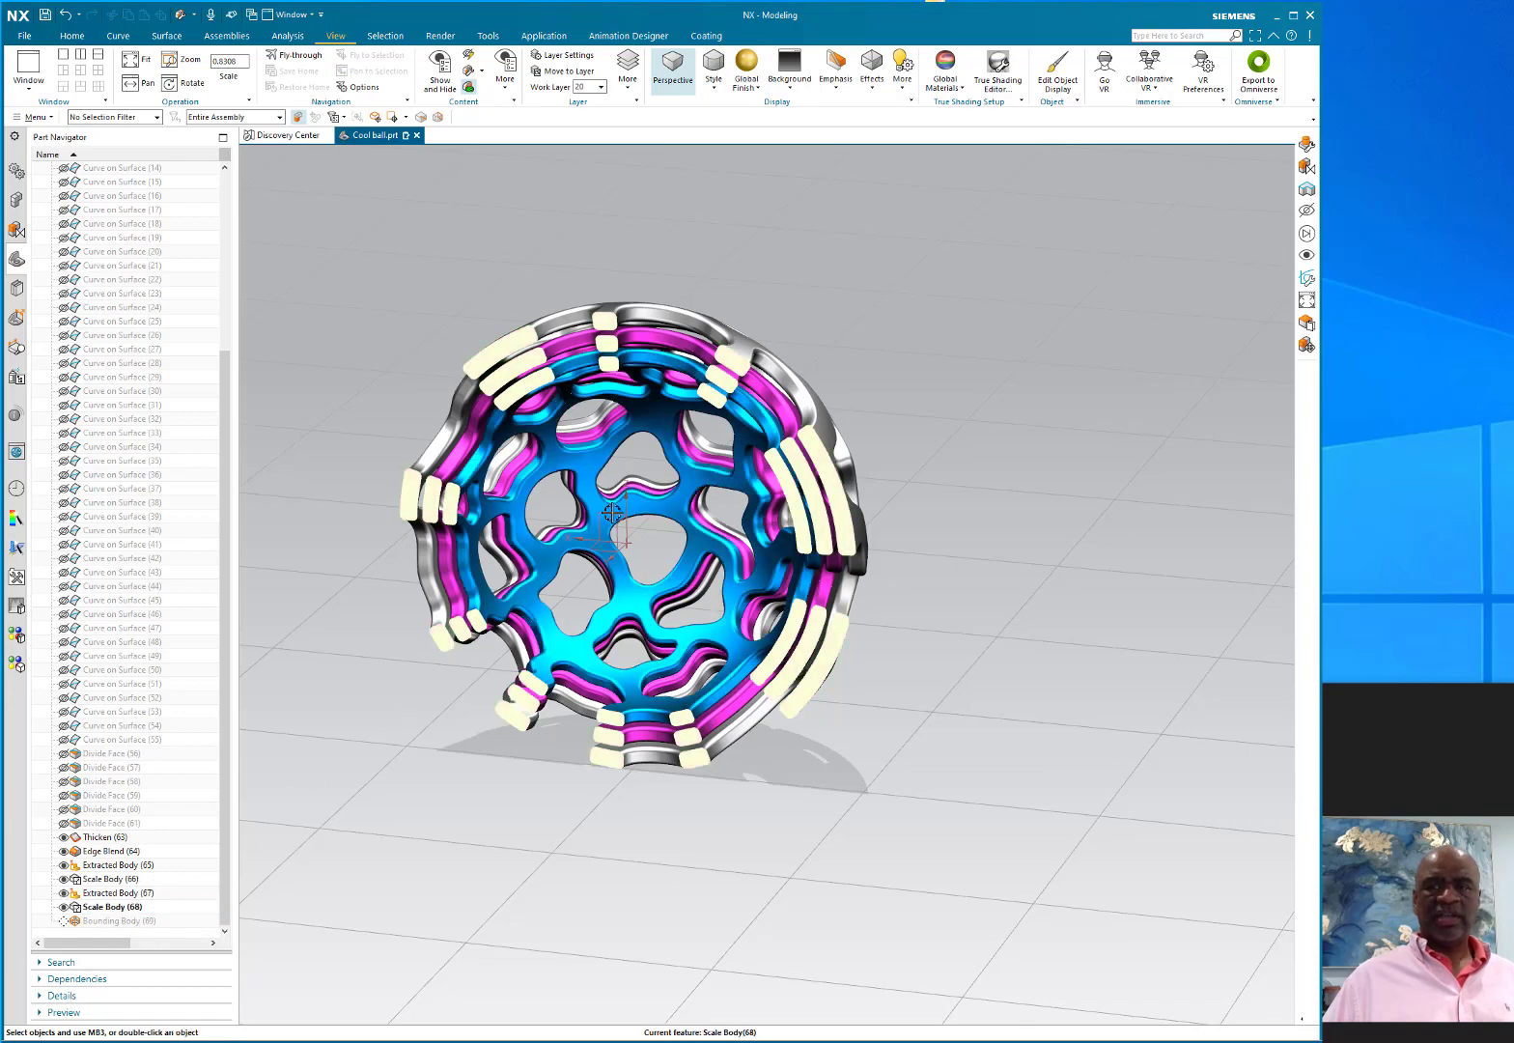
pyautogui.moveTo(612, 469); pyautogui.dragTo(449, 497, button='middle')
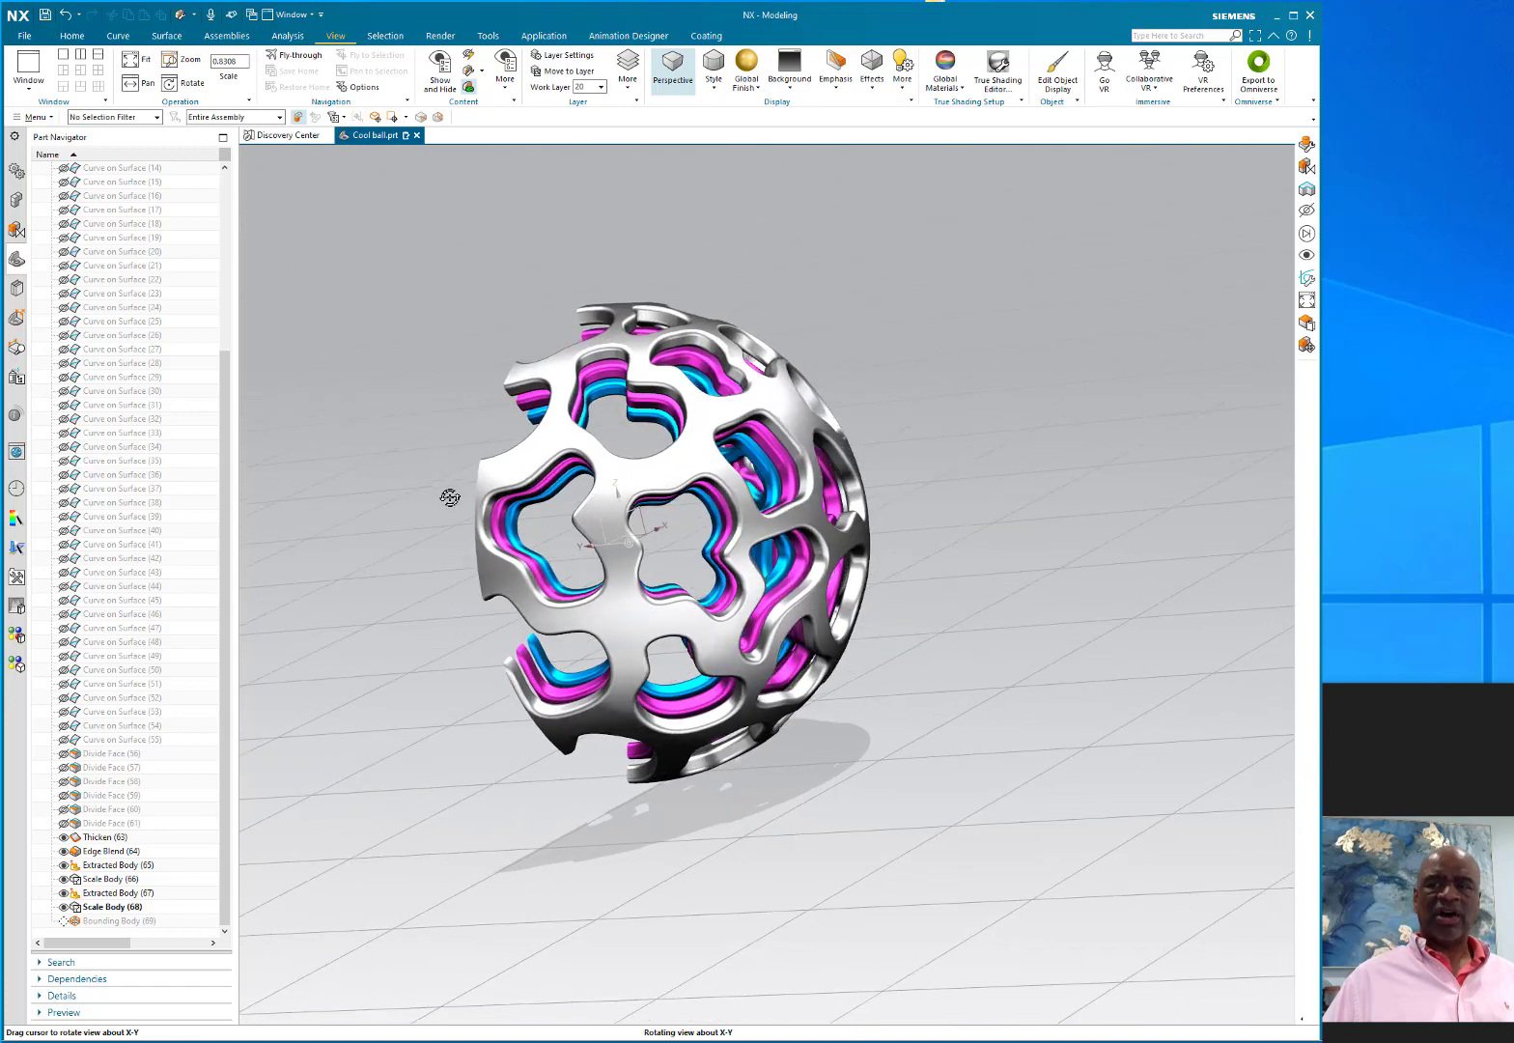
pyautogui.moveTo(593, 503); pyautogui.dragTo(522, 581, button='middle')
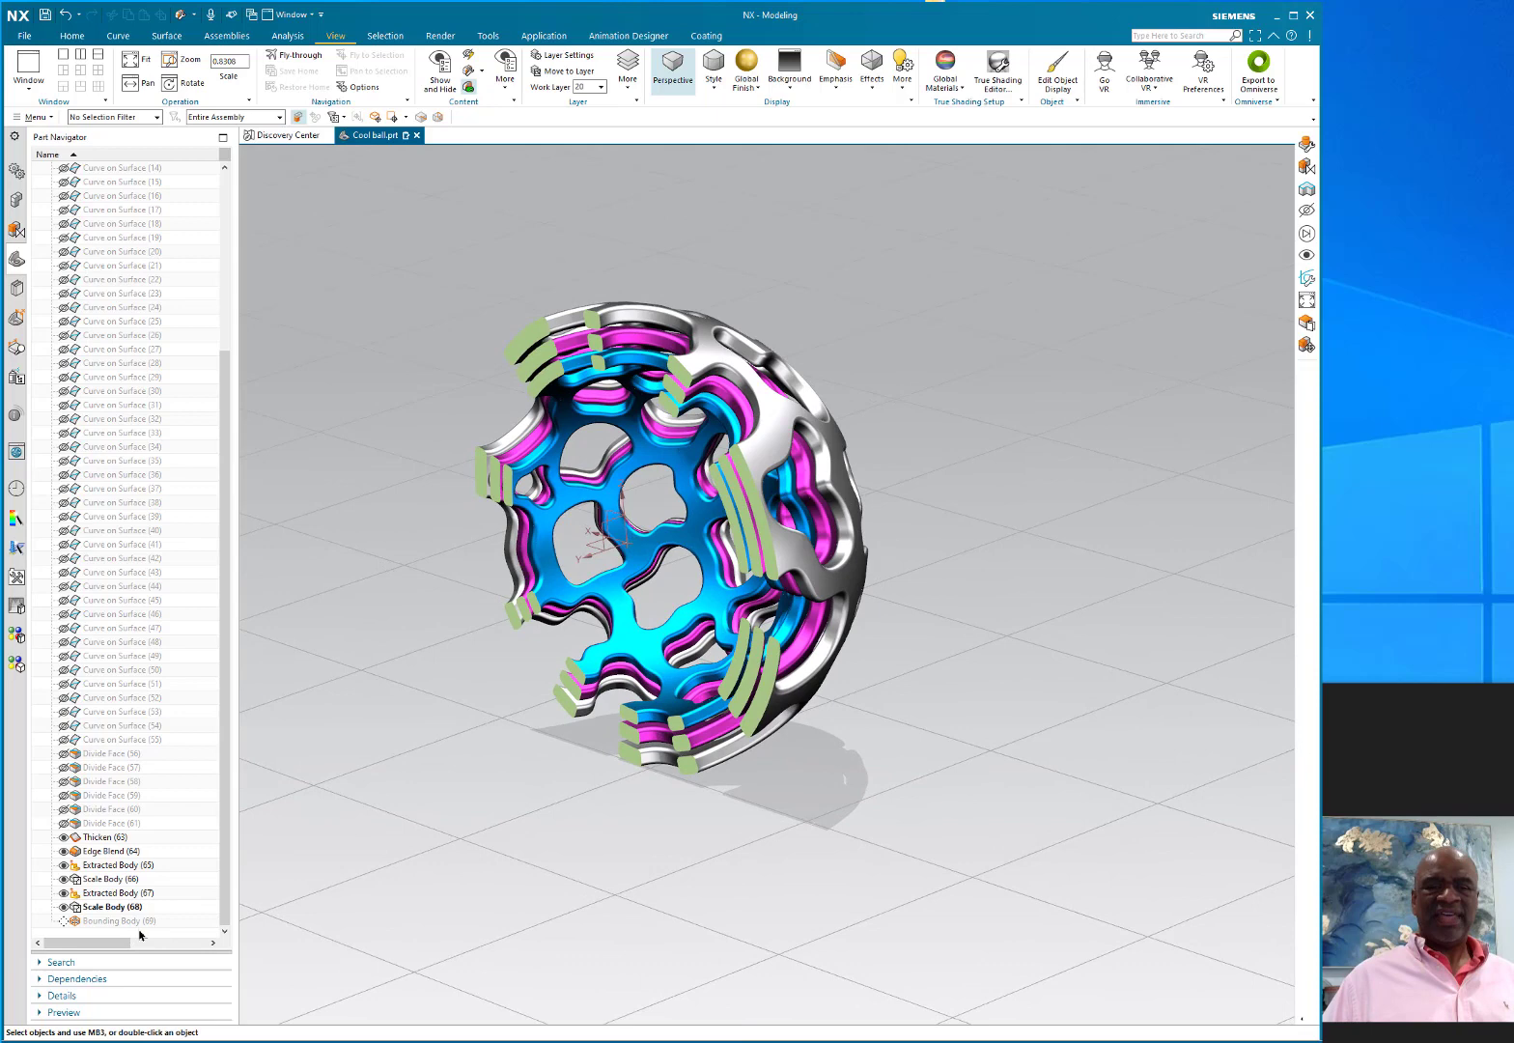
pyautogui.click(133, 921)
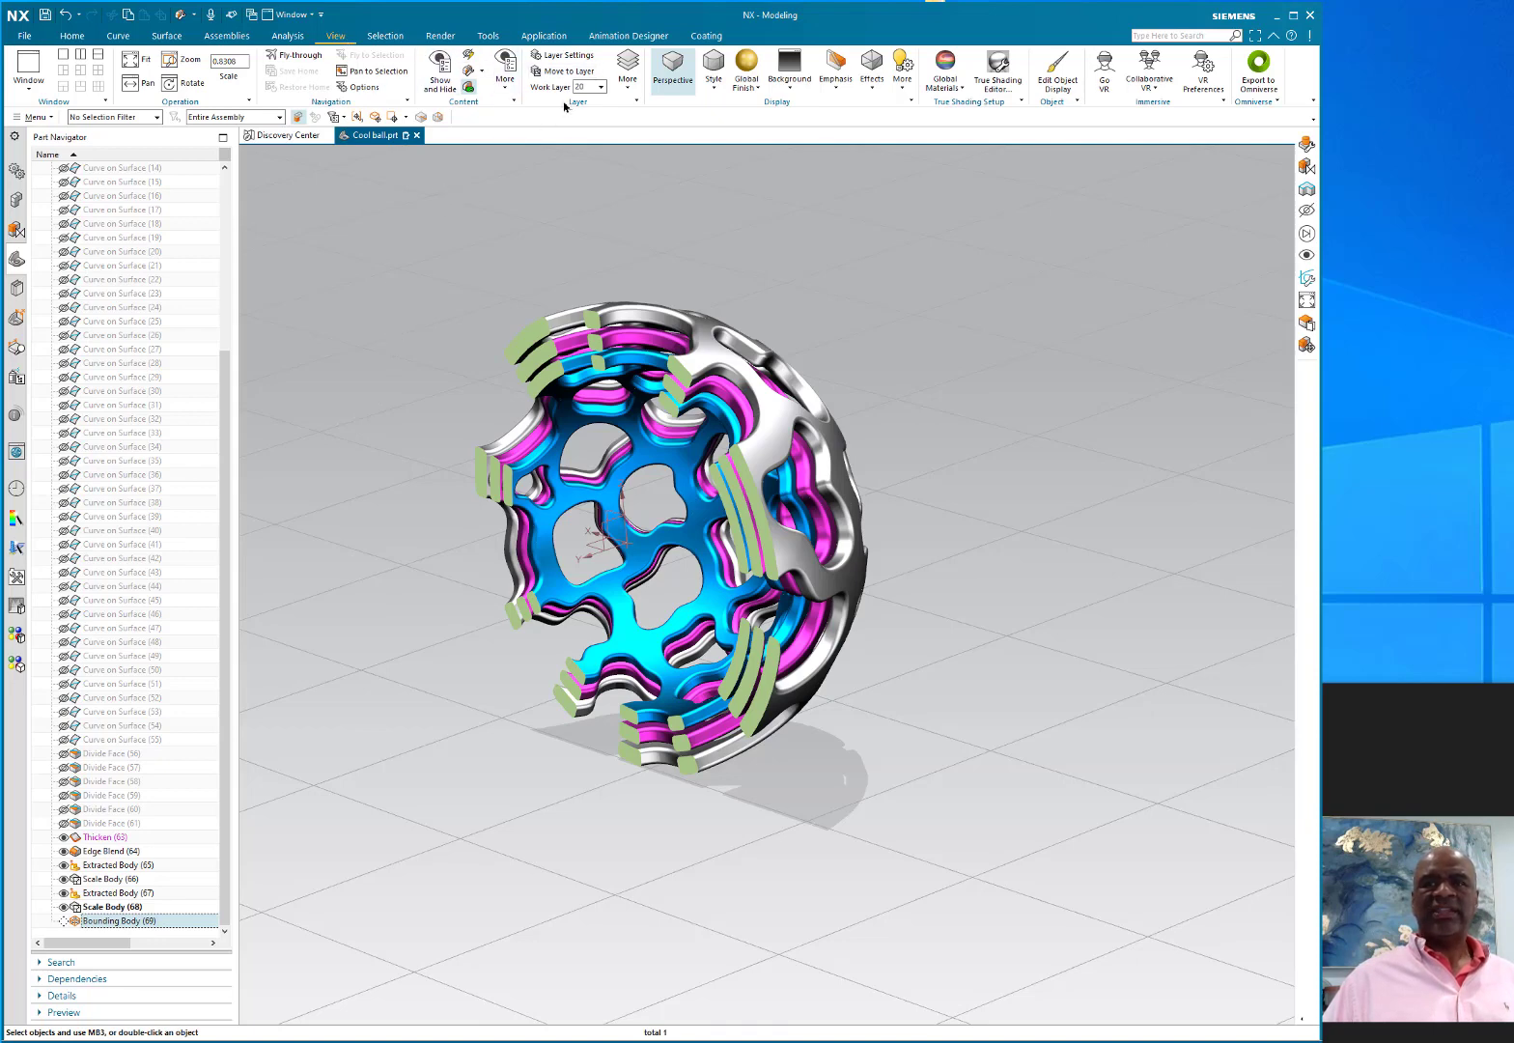
# Step: In Animation Designer, cancel Rigid Group and list Solution1's rigid groups, three revolute joints and three speed motors
pyautogui.click(637, 36)
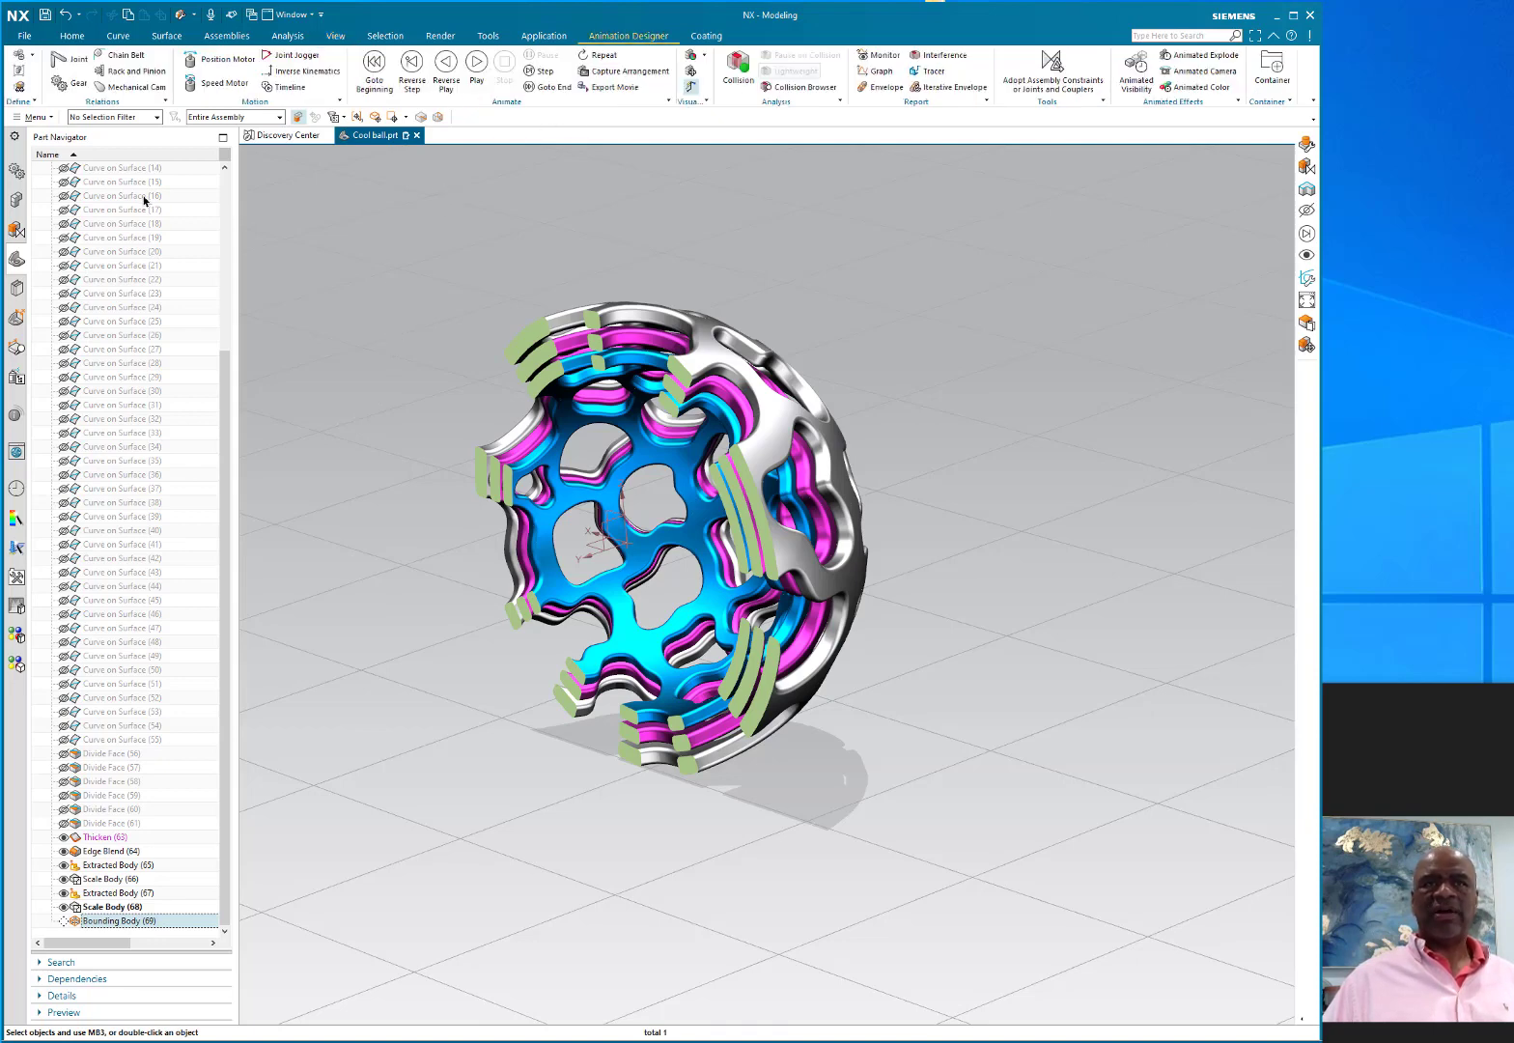
pyautogui.click(21, 74)
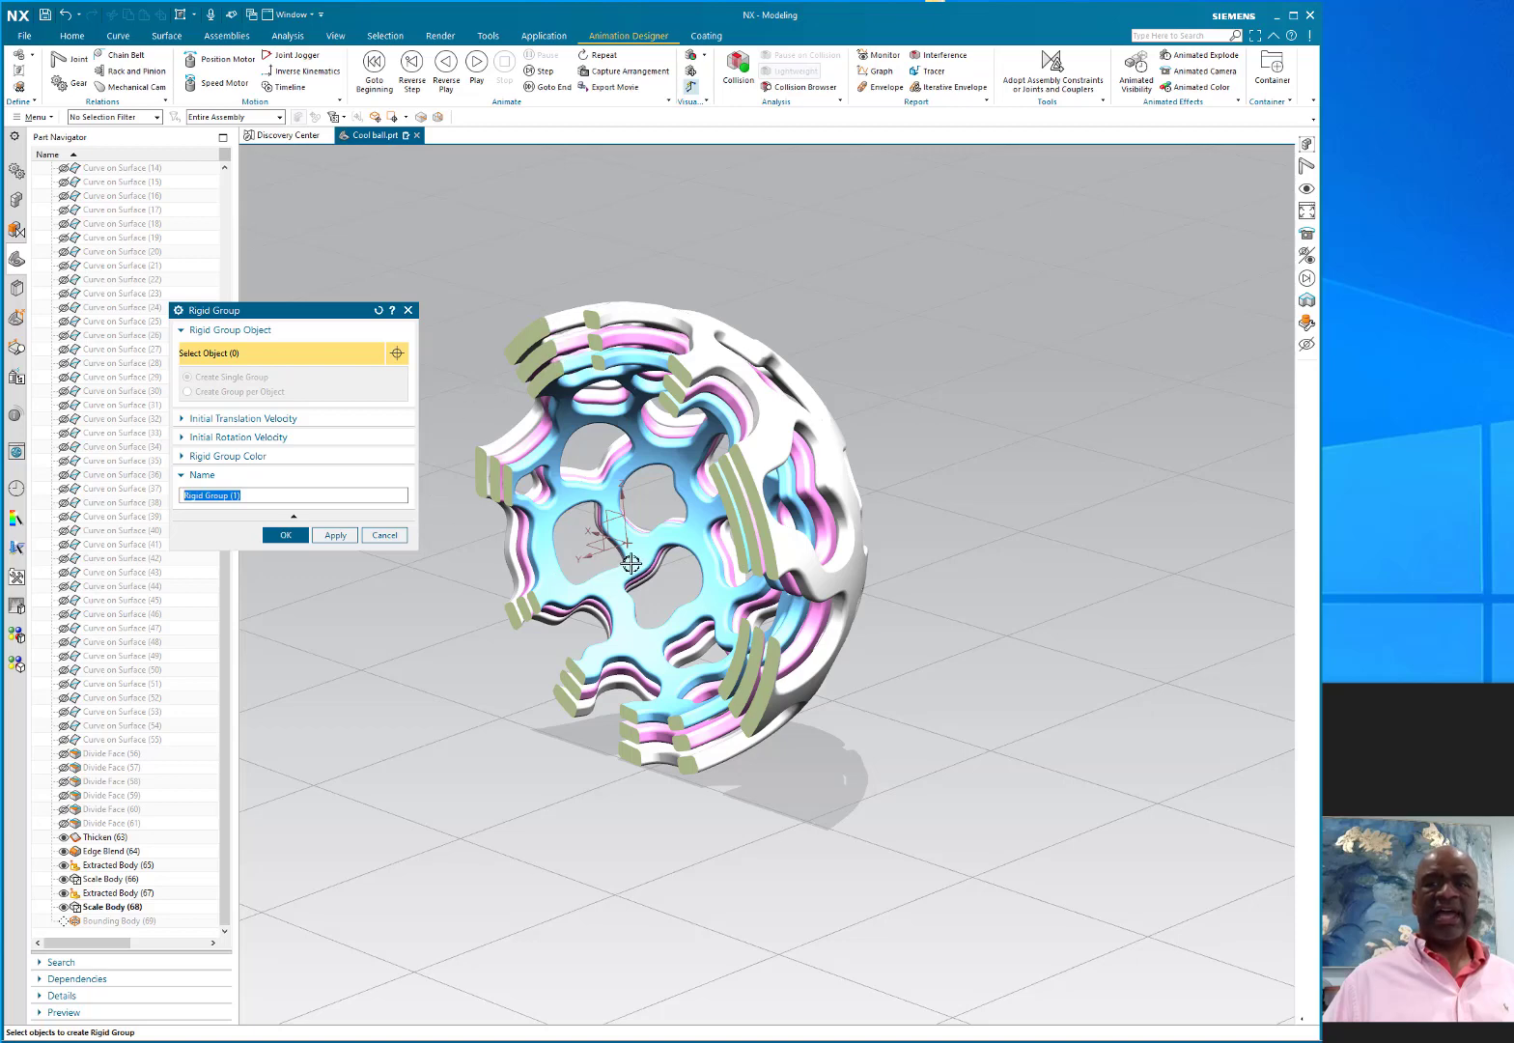
pyautogui.click(384, 535)
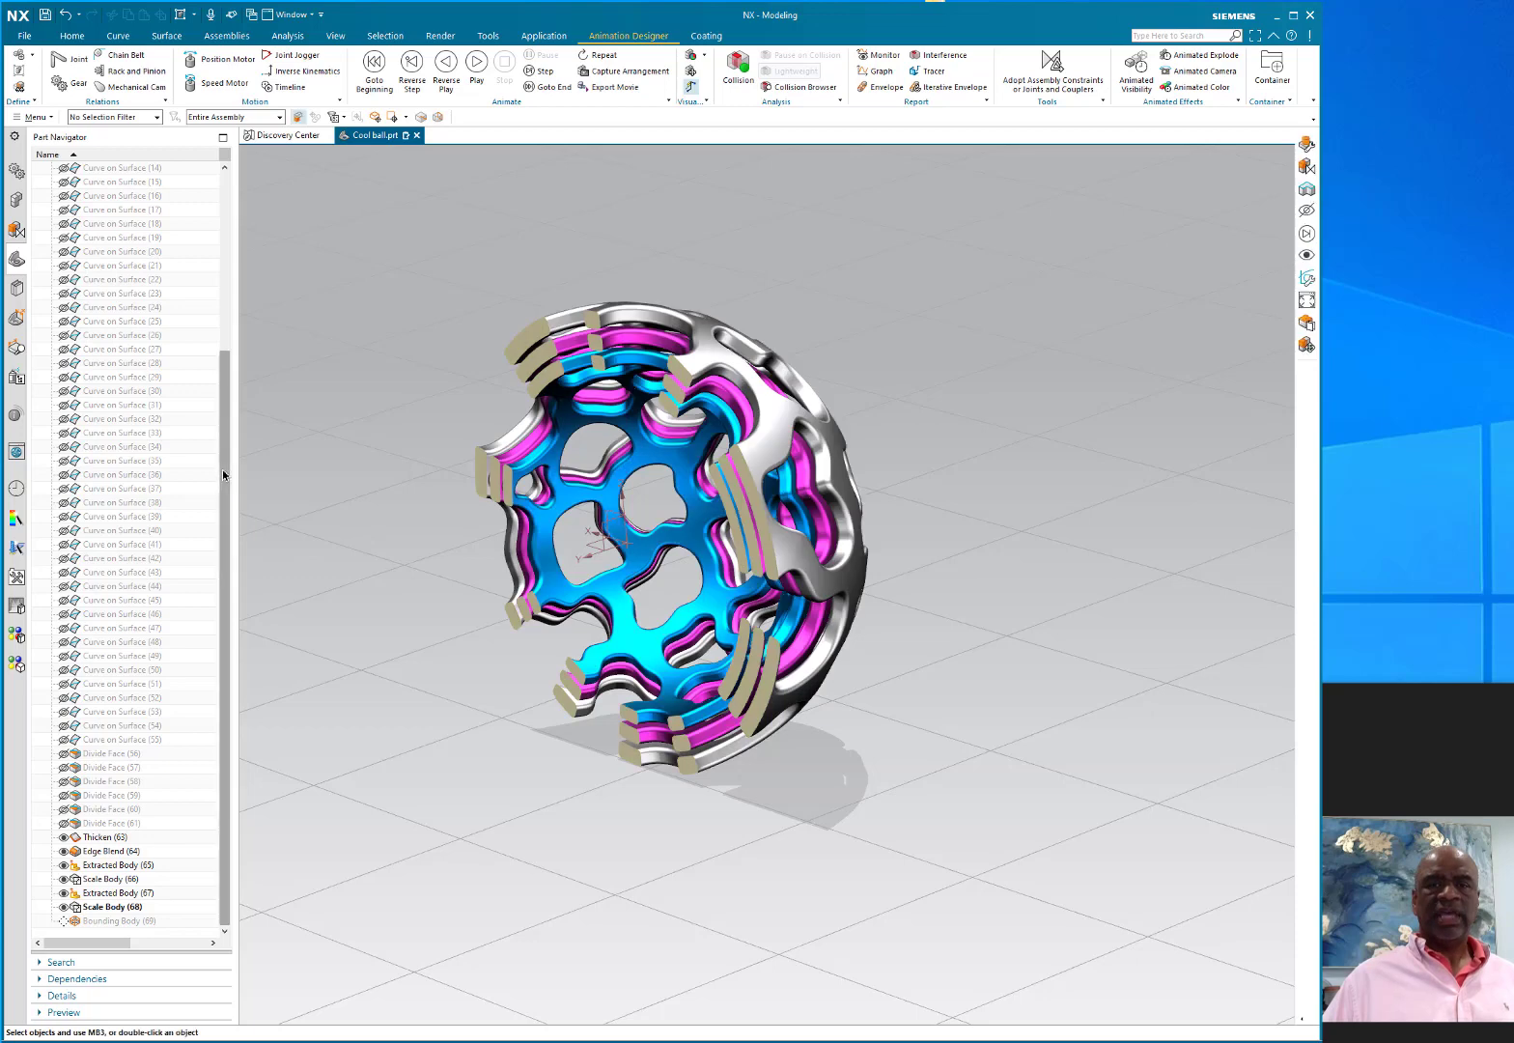
pyautogui.moveTo(222, 469)
pyautogui.mouseDown()
pyautogui.moveTo(229, 247)
pyautogui.moveTo(224, 502)
pyautogui.mouseUp()
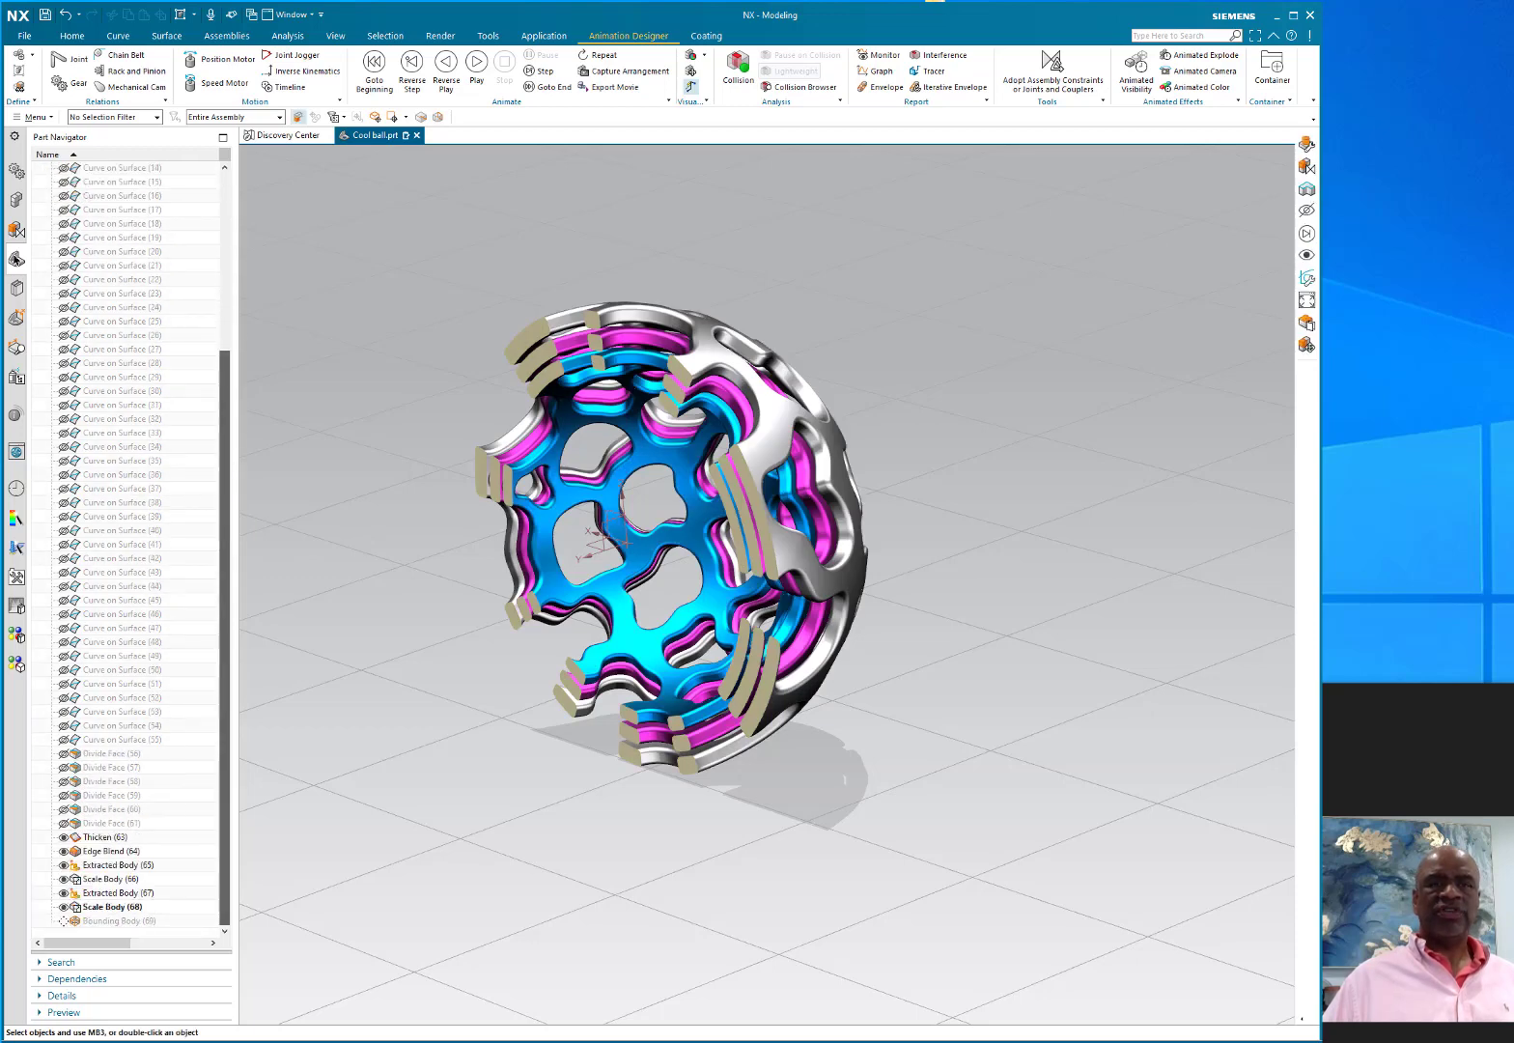
pyautogui.click(18, 177)
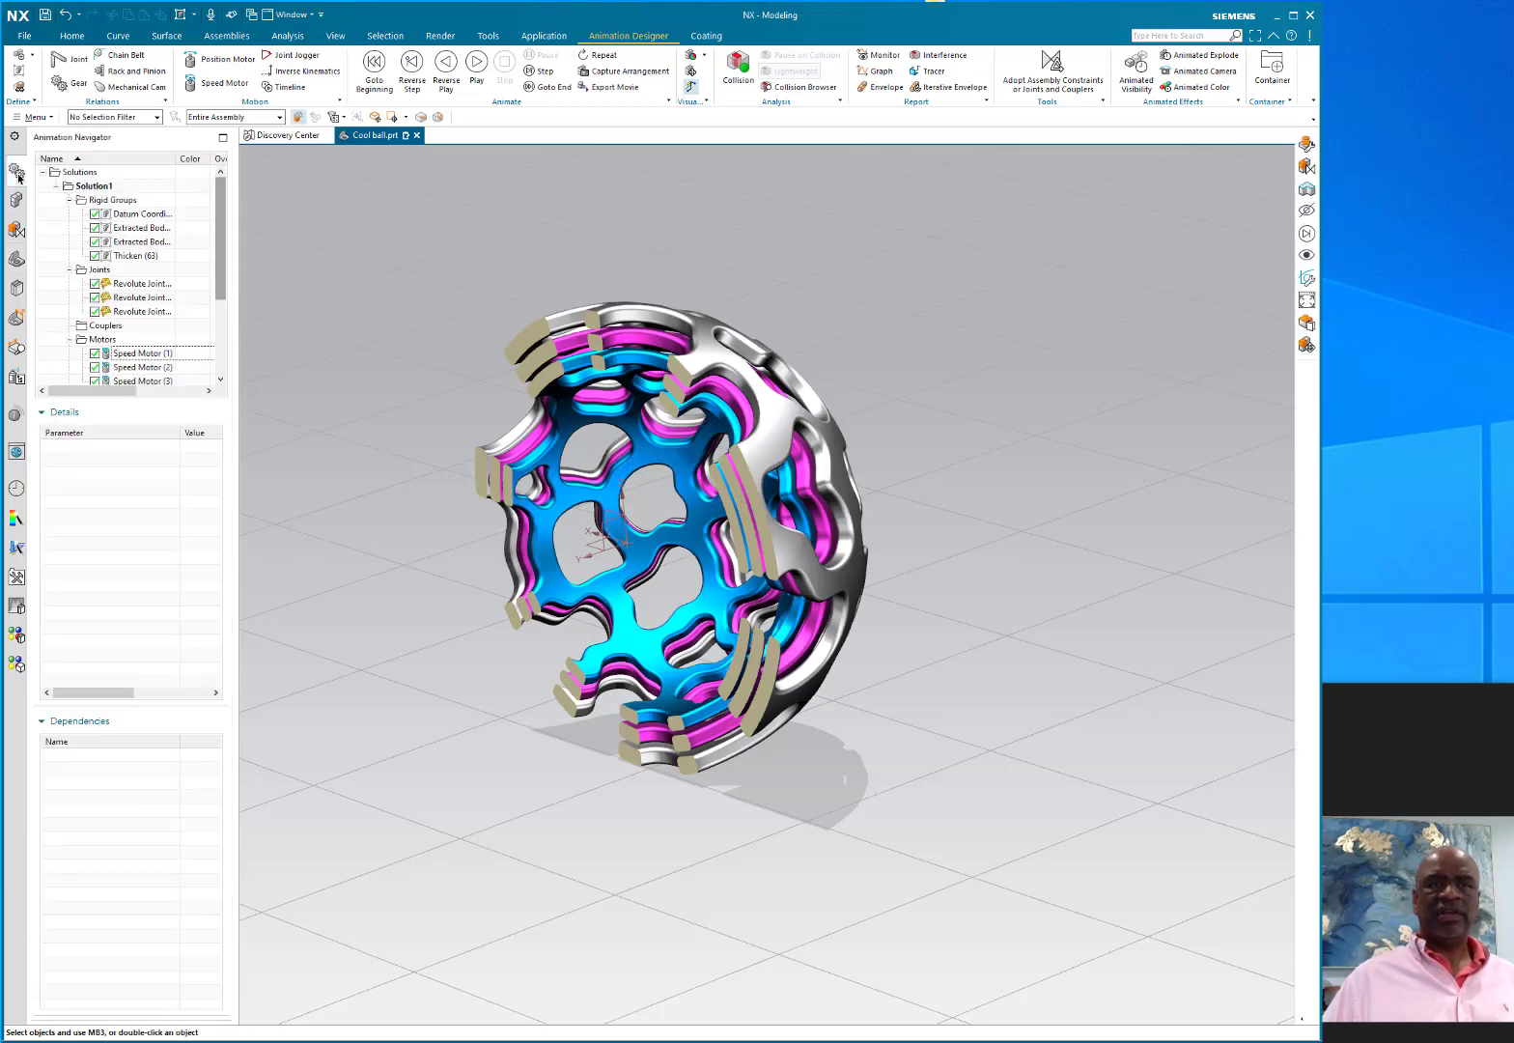
pyautogui.click(137, 296)
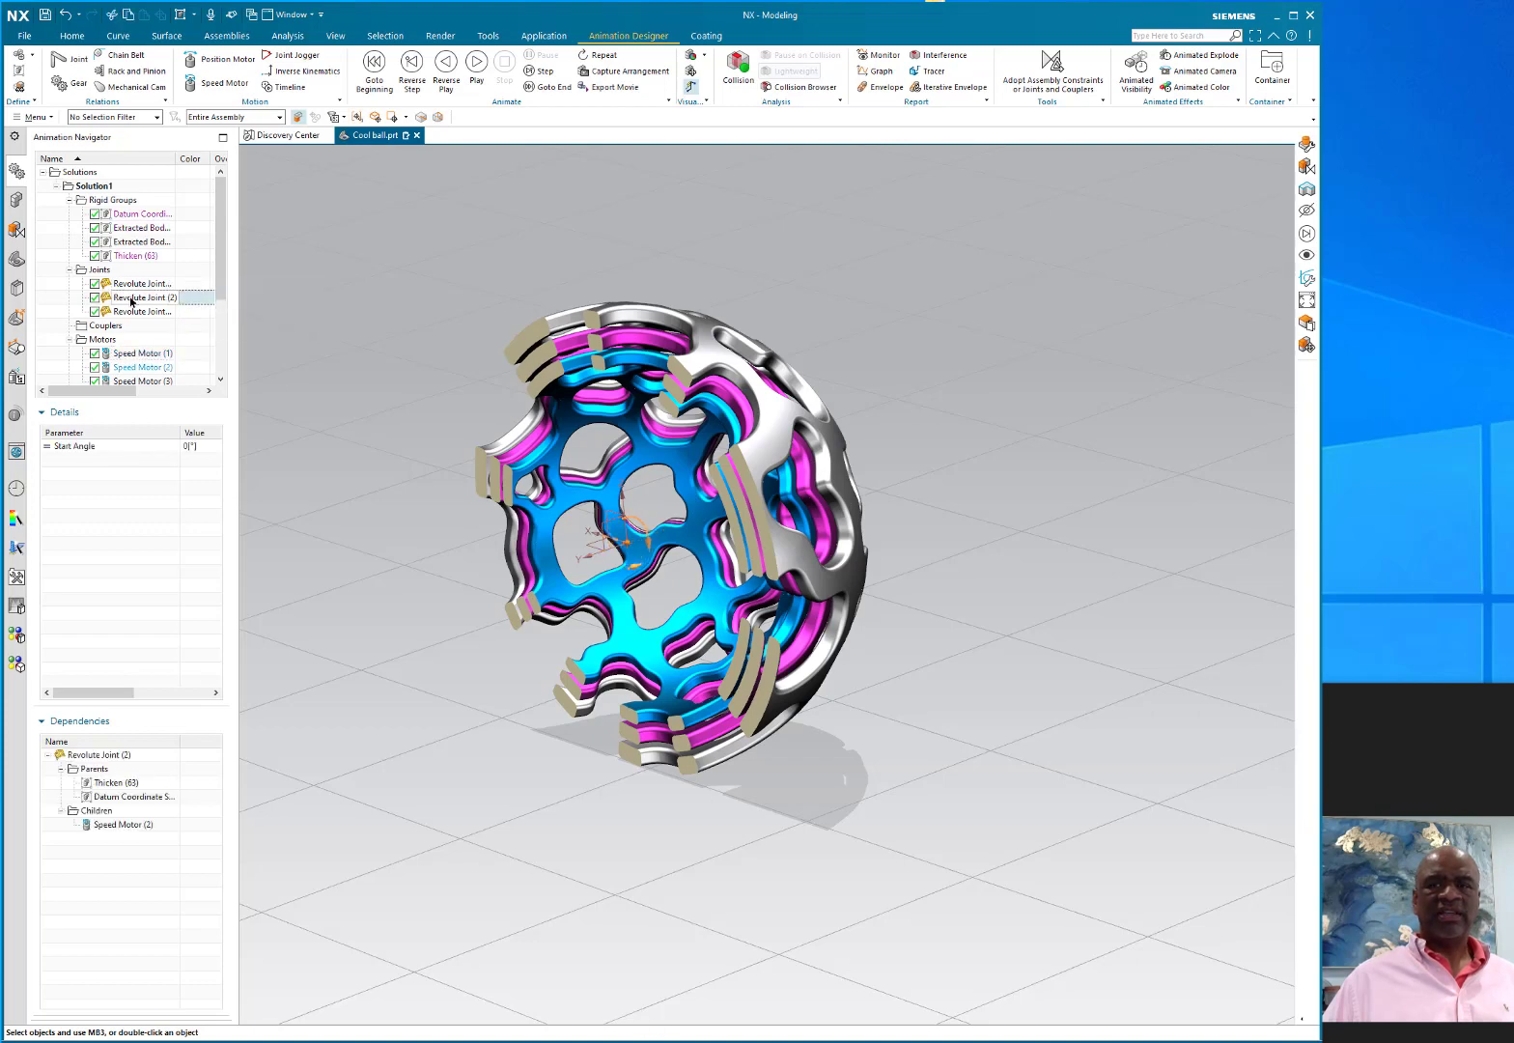
pyautogui.click(128, 312)
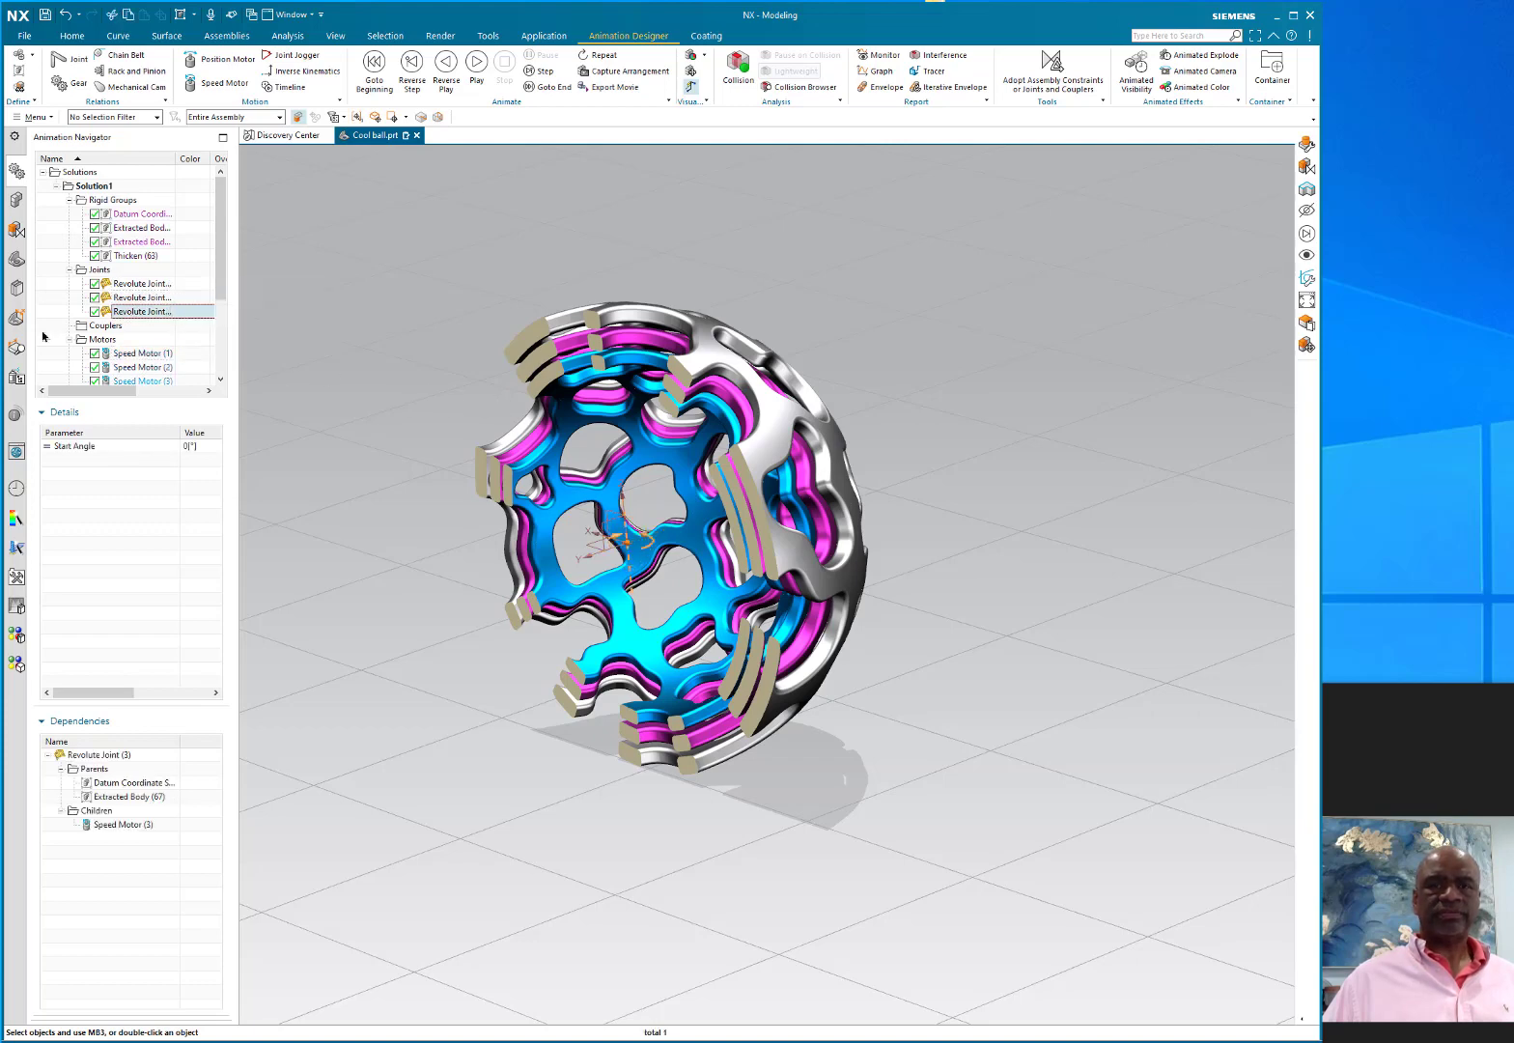
pyautogui.click(130, 283)
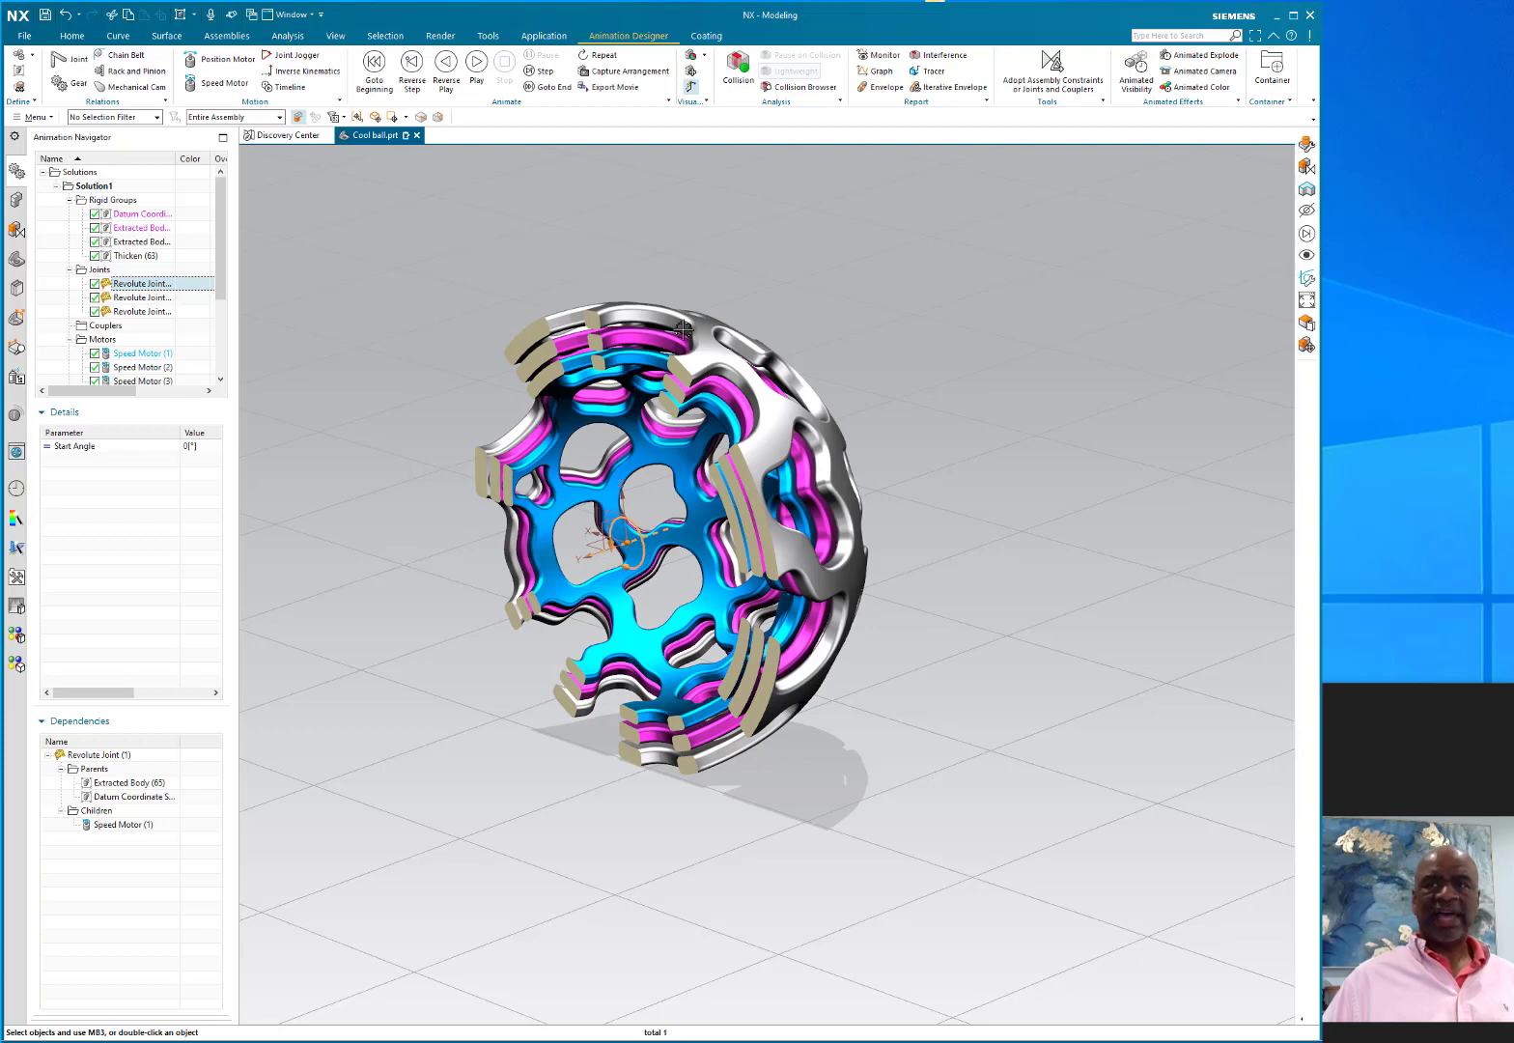
pyautogui.click(142, 297)
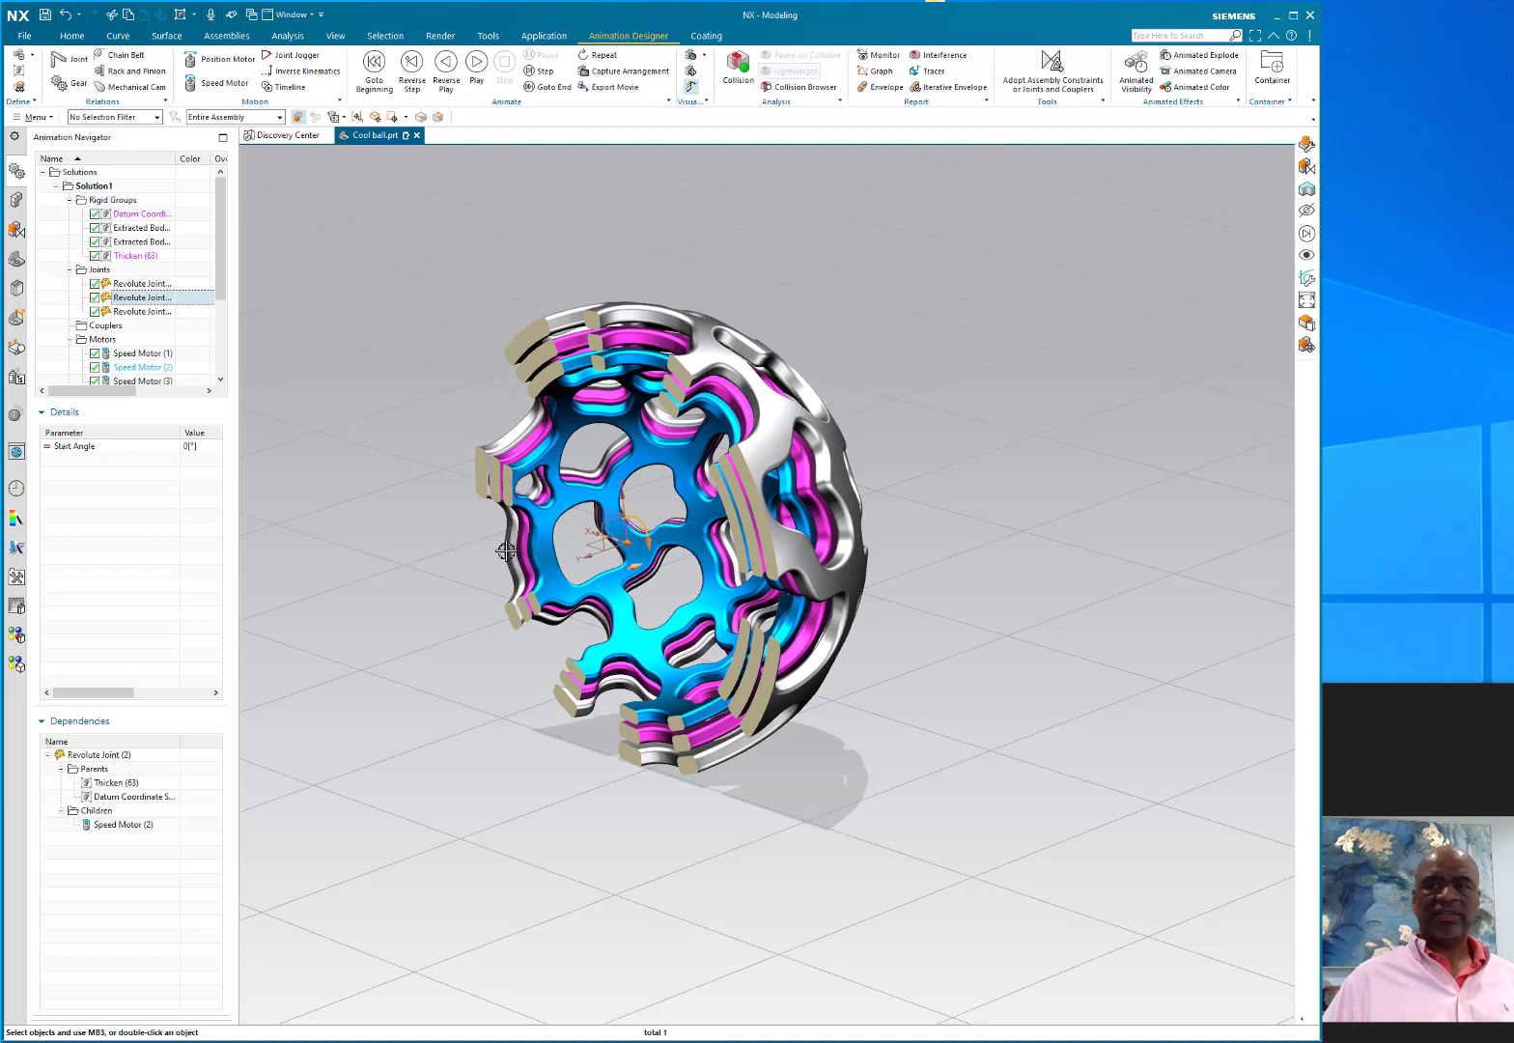
pyautogui.click(130, 312)
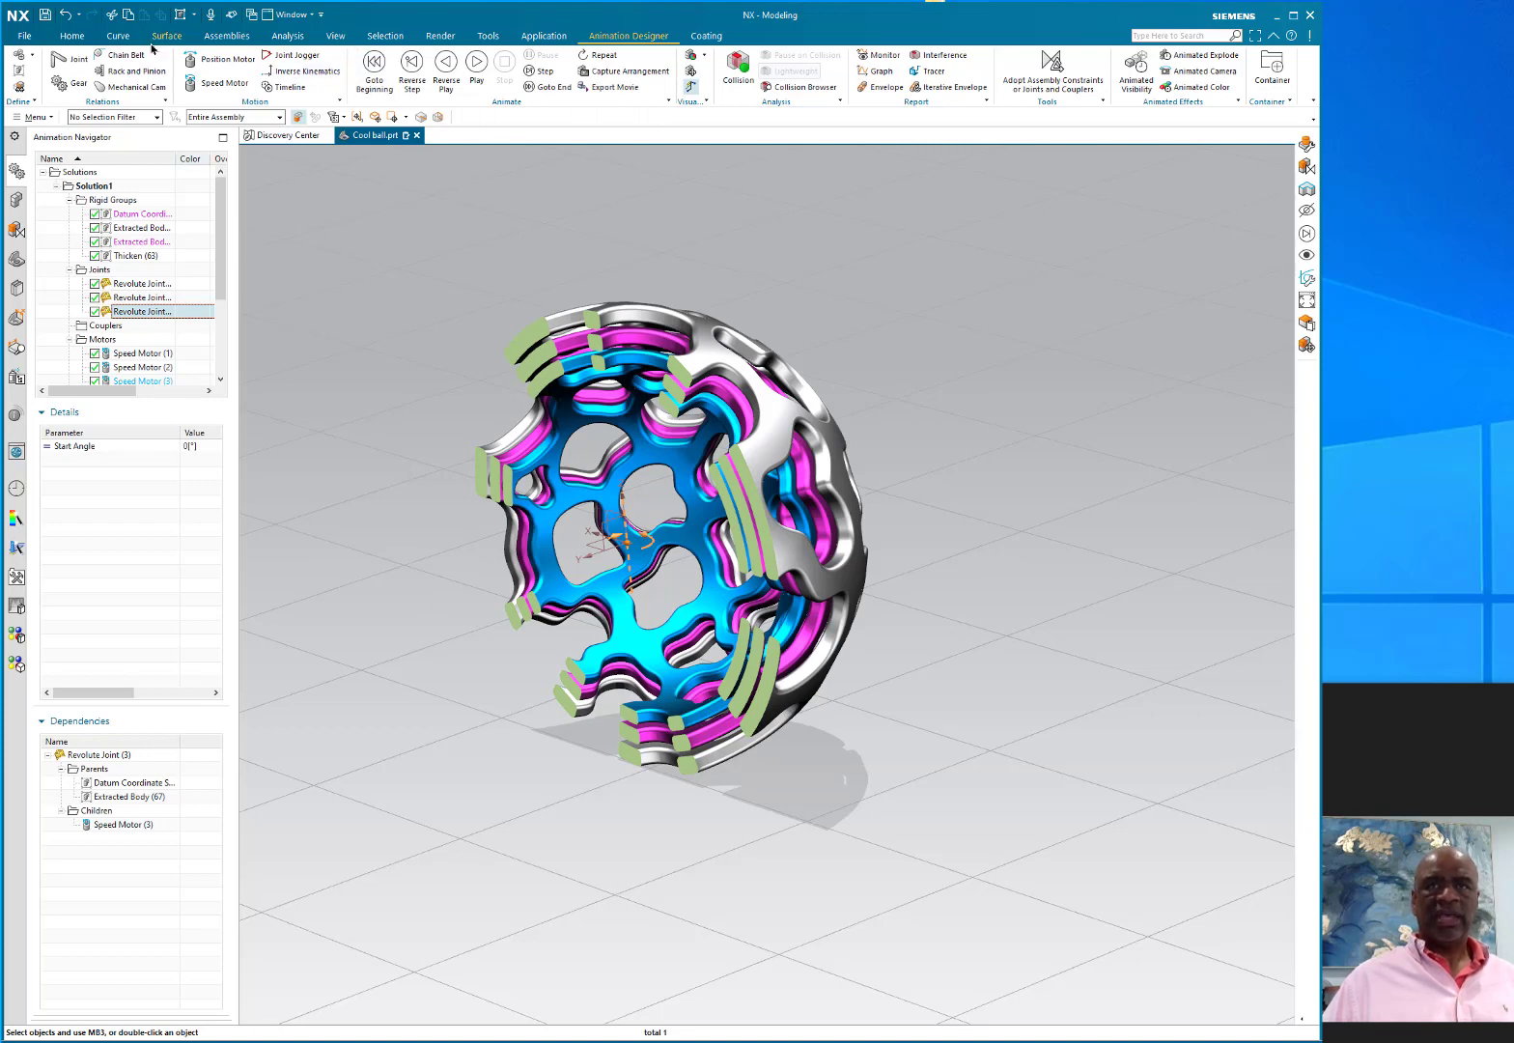
pyautogui.click(219, 84)
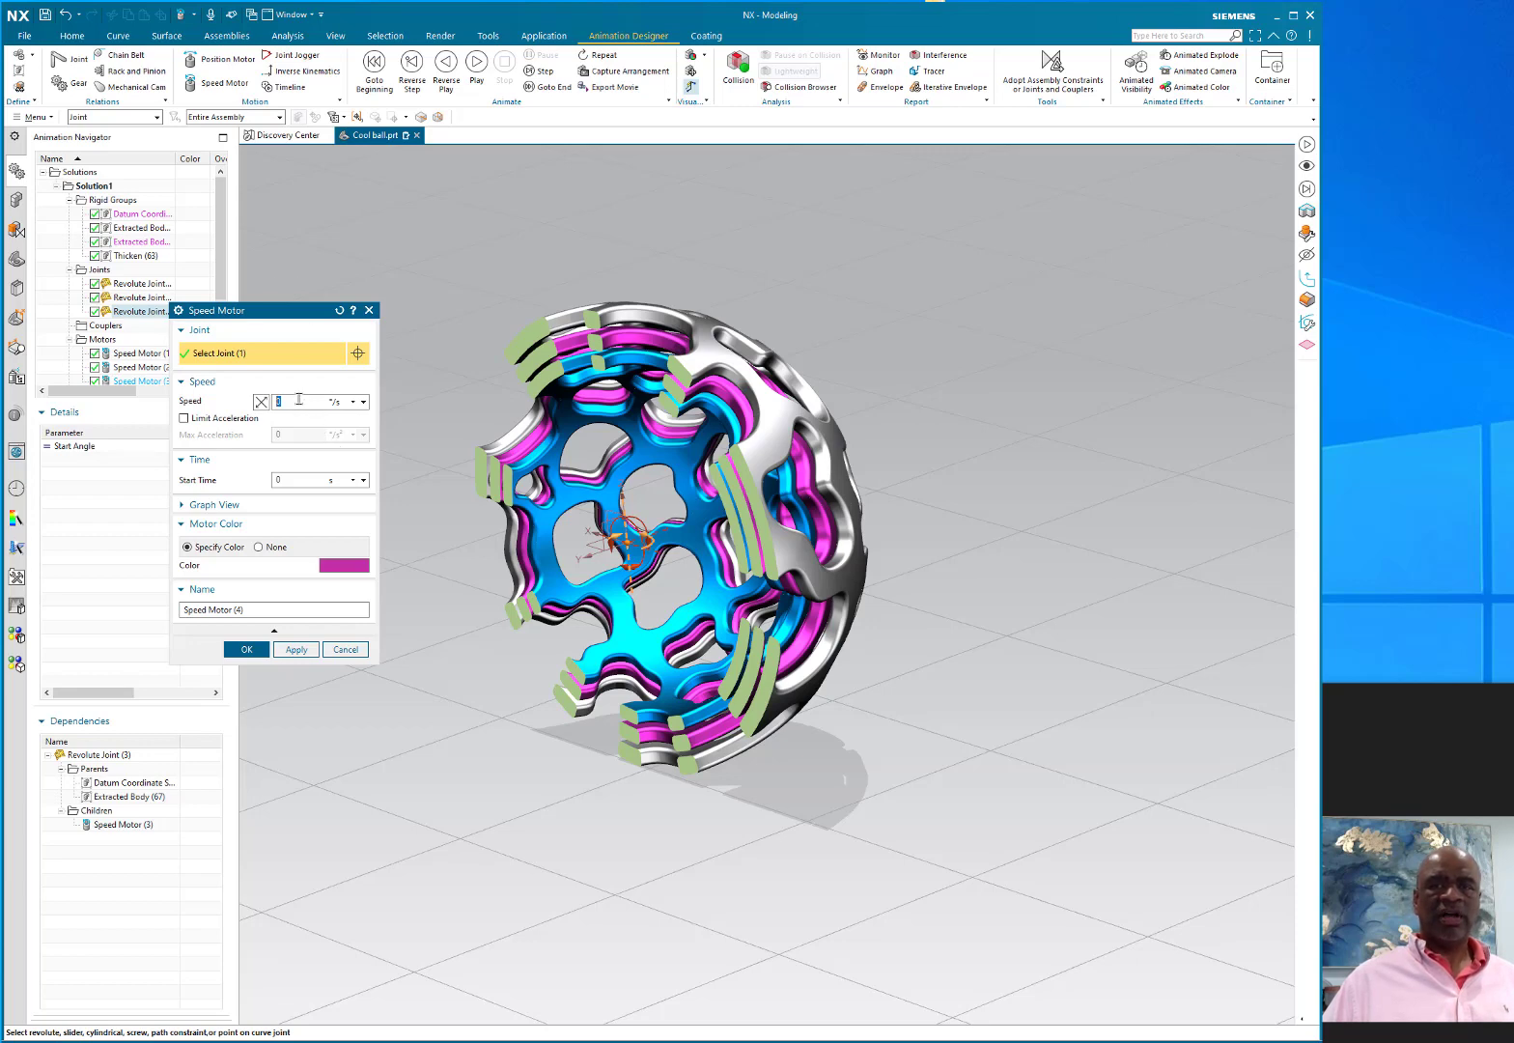
pyautogui.click(364, 403)
pyautogui.click(354, 402)
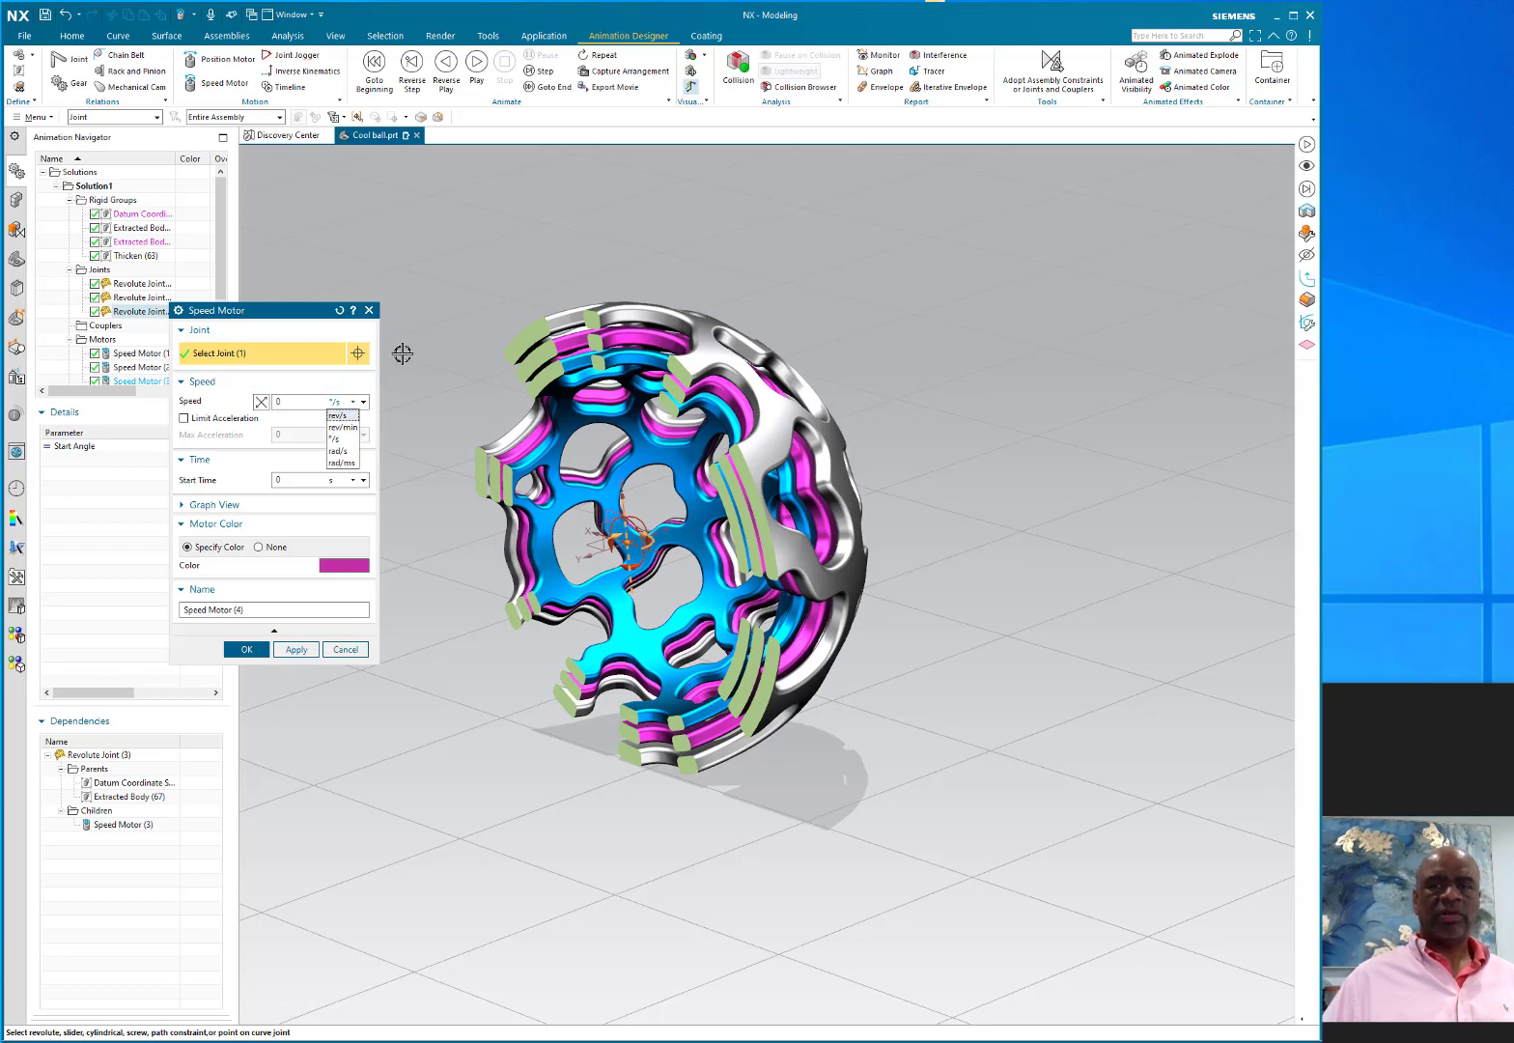
pyautogui.click(303, 399)
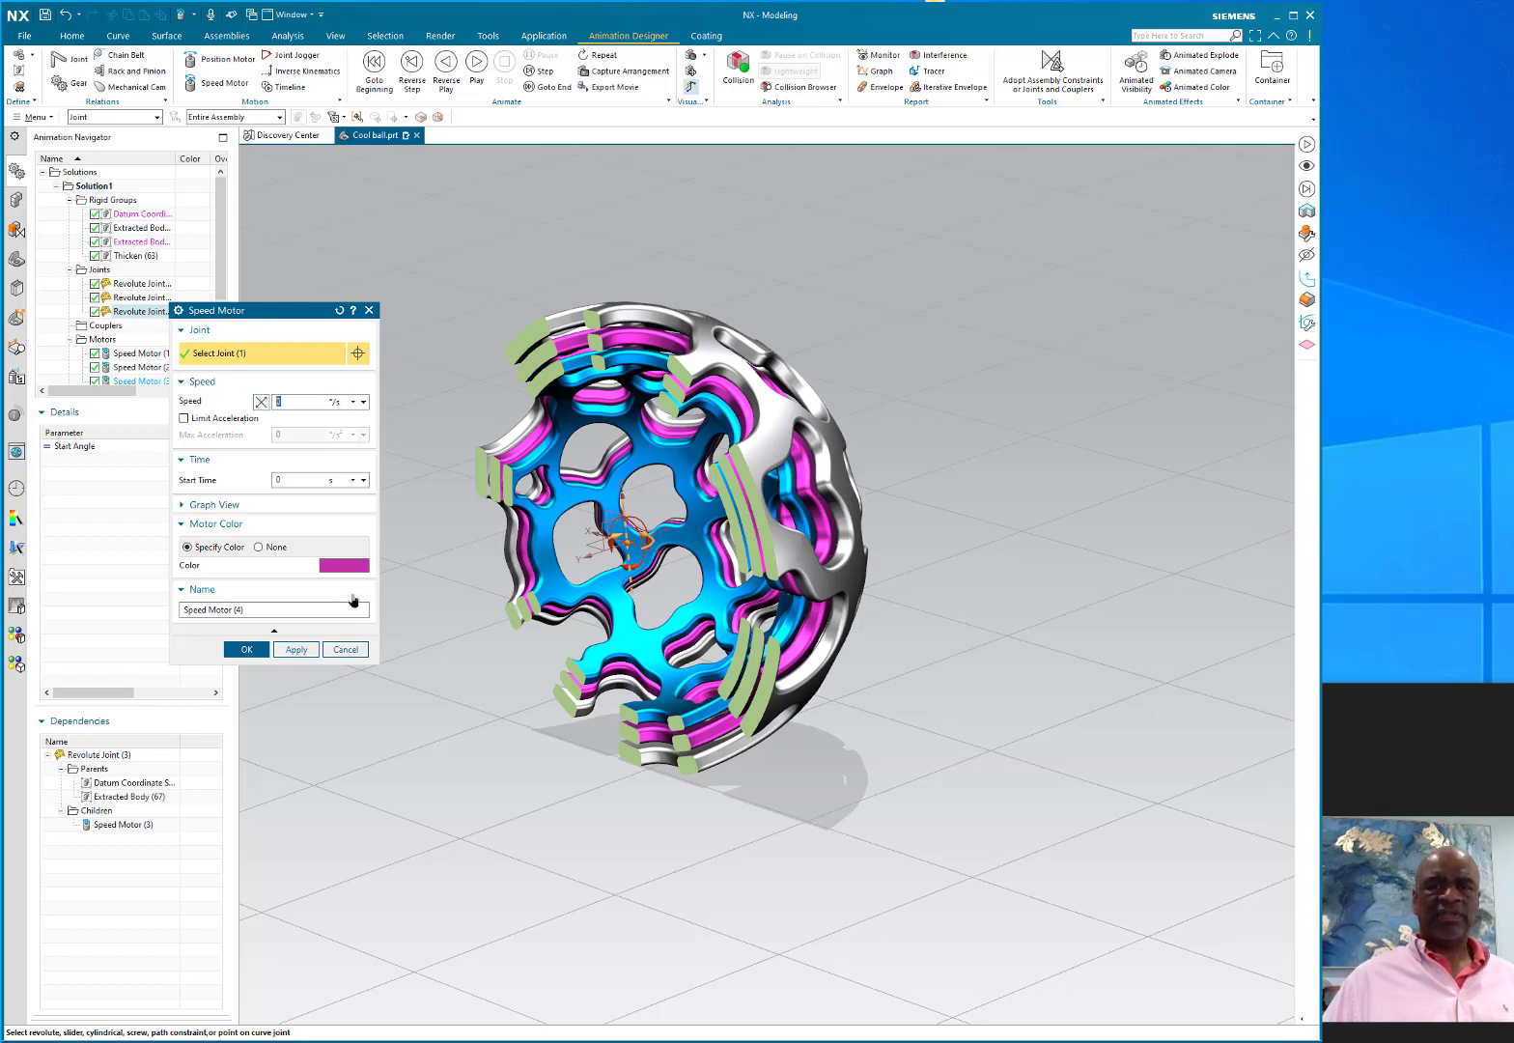
pyautogui.click(345, 649)
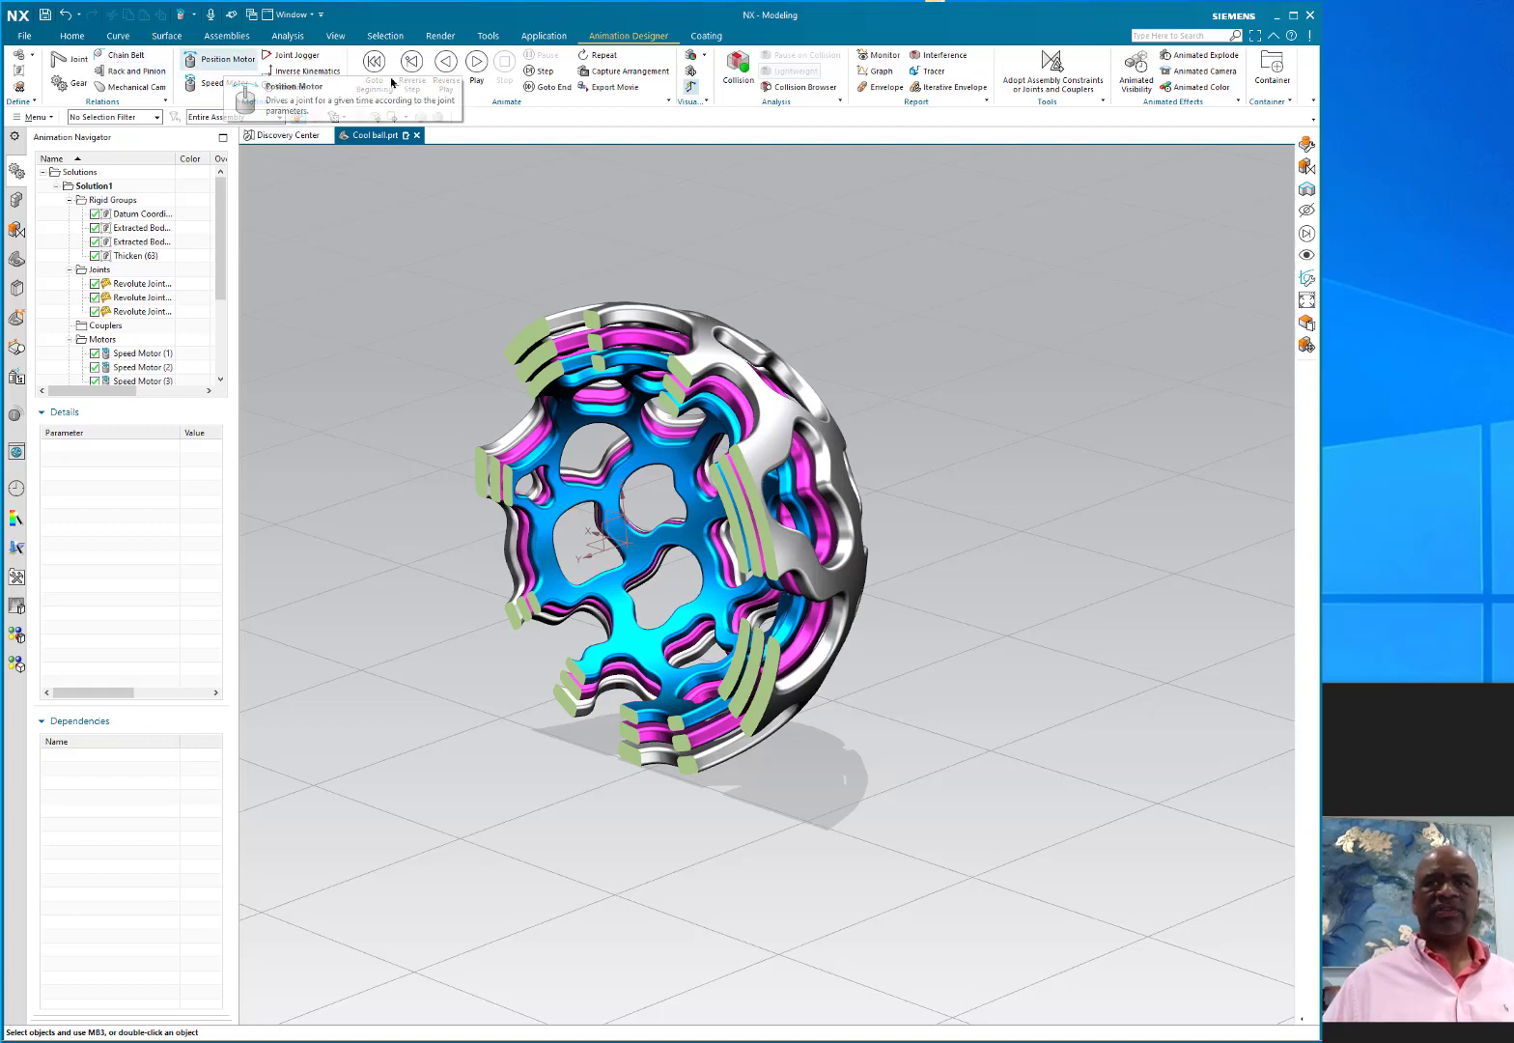
# Step: Play the animation and orbit the view as the three lattice shells spin, to about 29 s
pyautogui.click(479, 70)
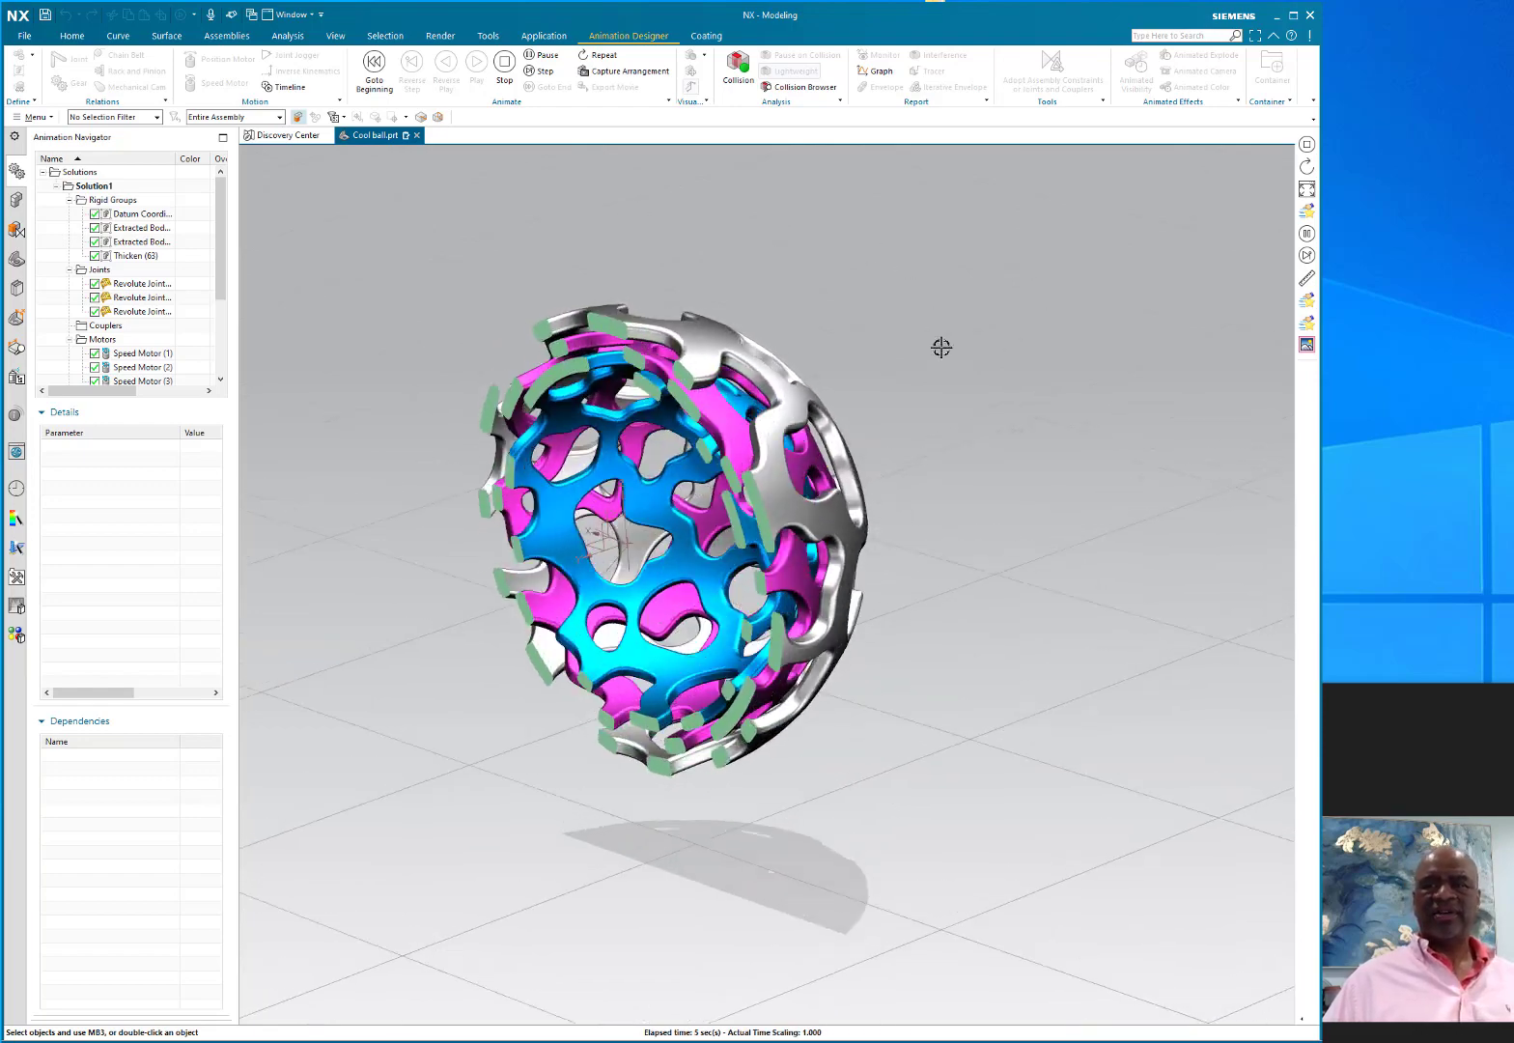
pyautogui.moveTo(941, 347); pyautogui.dragTo(878, 284, button='middle')
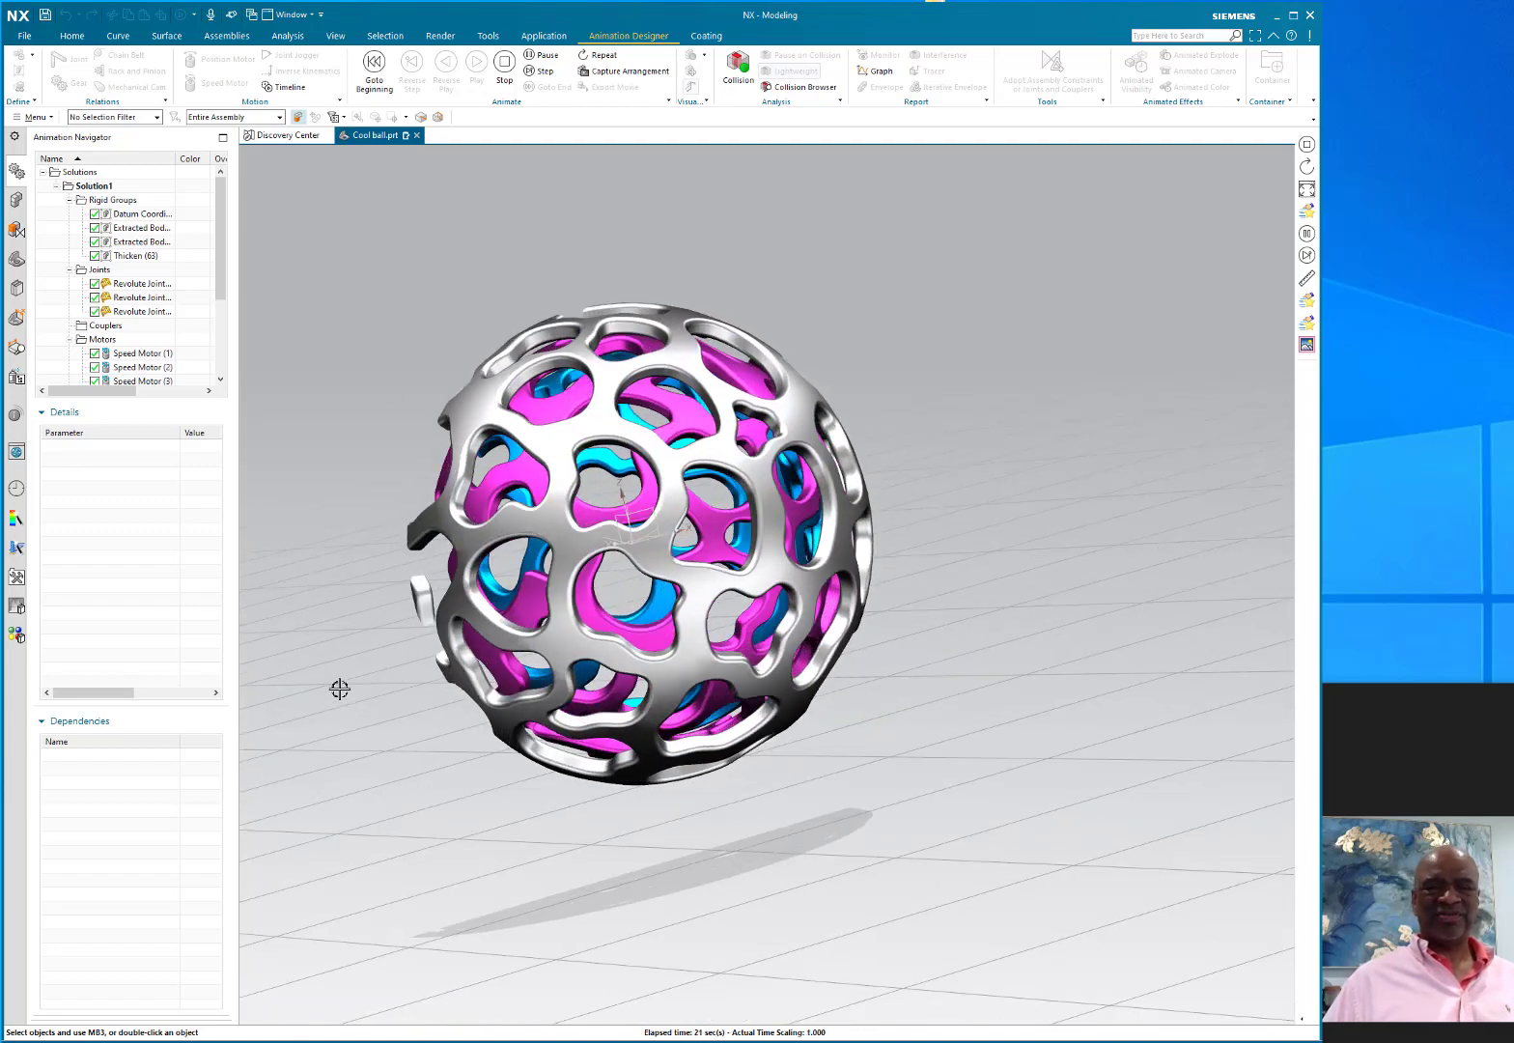
pyautogui.moveTo(338, 726)
pyautogui.mouseDown(button='middle')
pyautogui.moveTo(378, 772)
pyautogui.moveTo(385, 721)
pyautogui.moveTo(370, 731)
pyautogui.moveTo(363, 719)
pyautogui.mouseUp(button='middle')
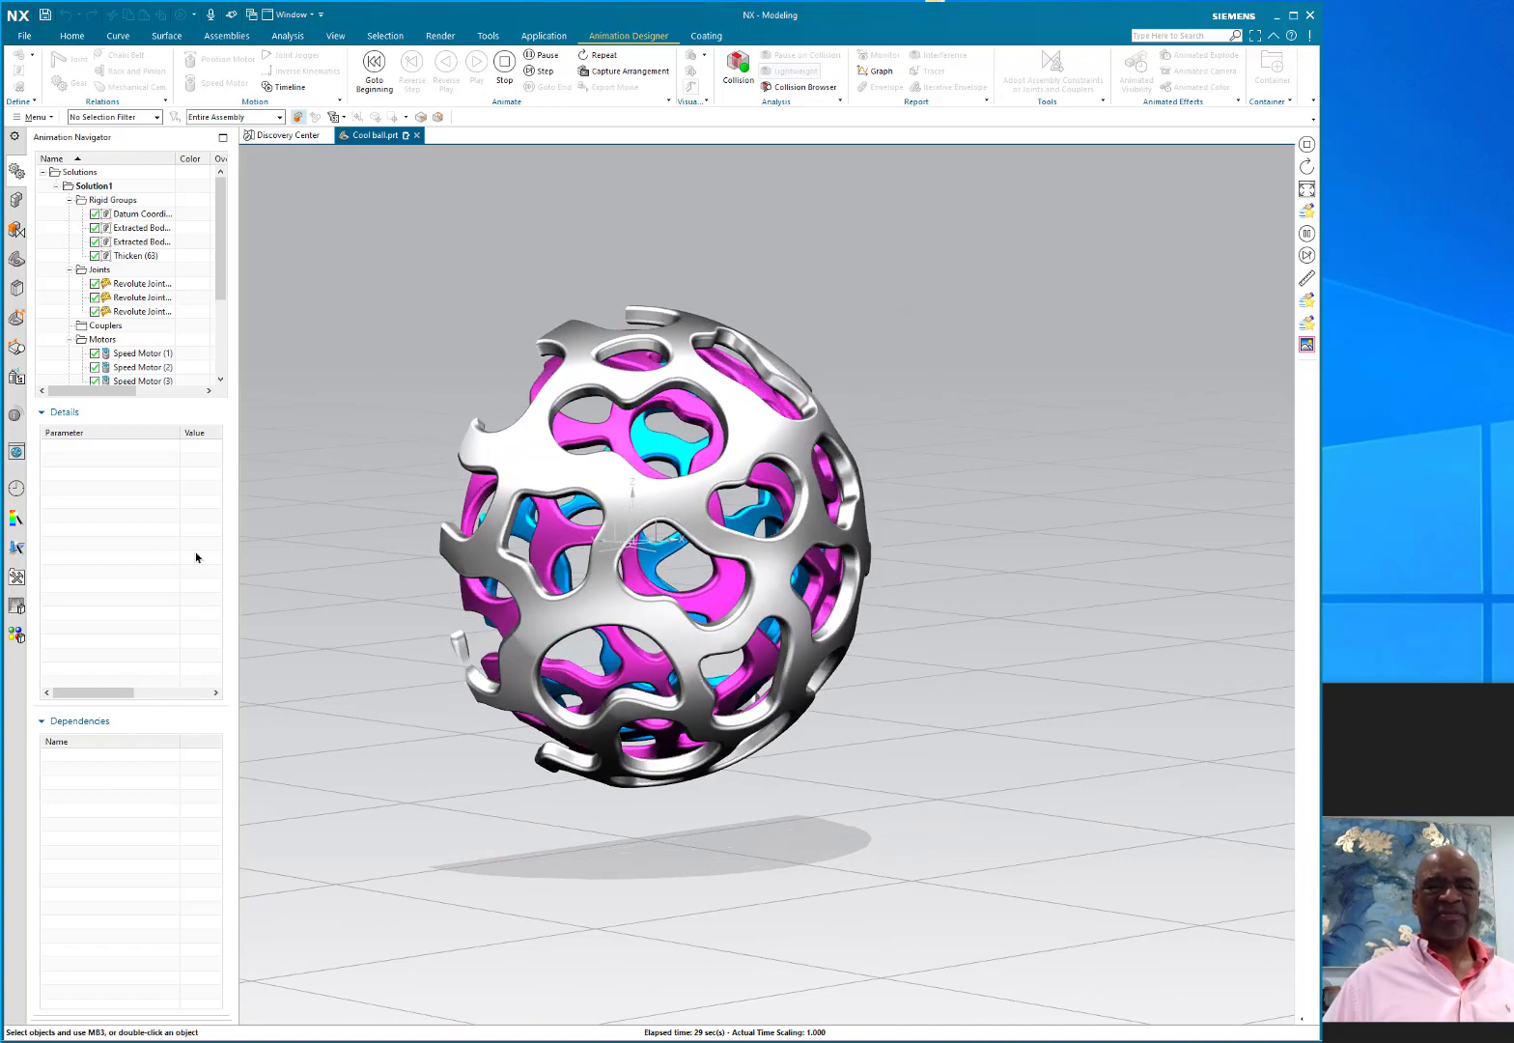